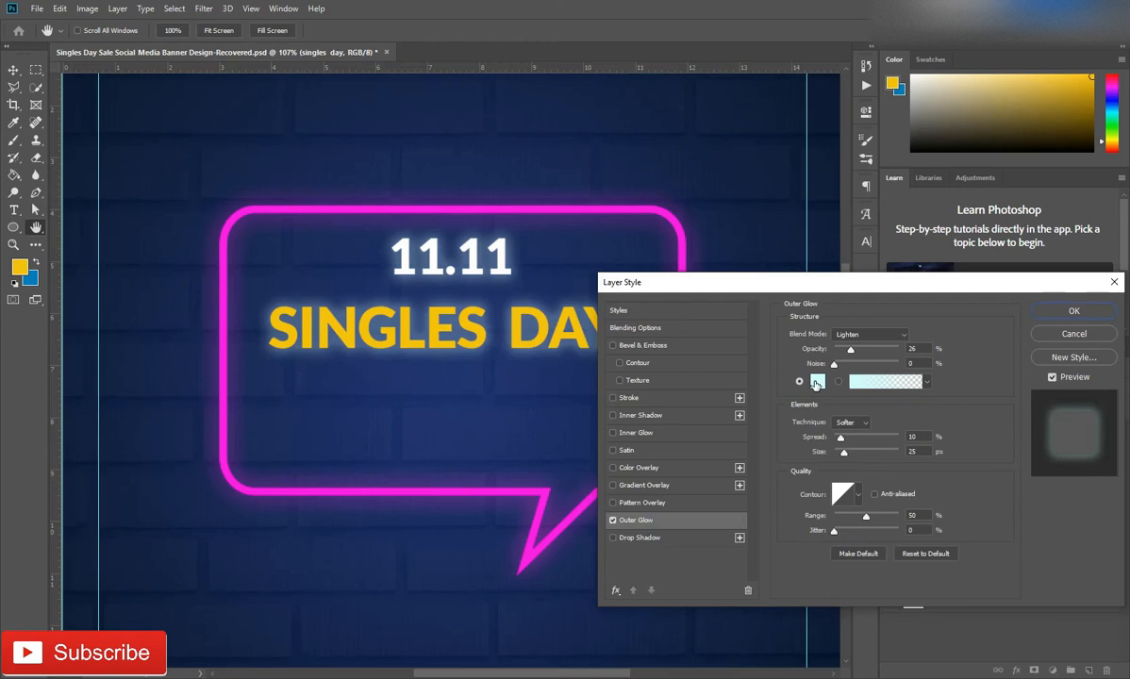
Set the SINGLES DAY text's outer glow colour to the yellow sampled from its lettering
{"action": "left_click", "coordinate": [407, 311]}
{"action": "left_click", "coordinate": [1044, 443]}
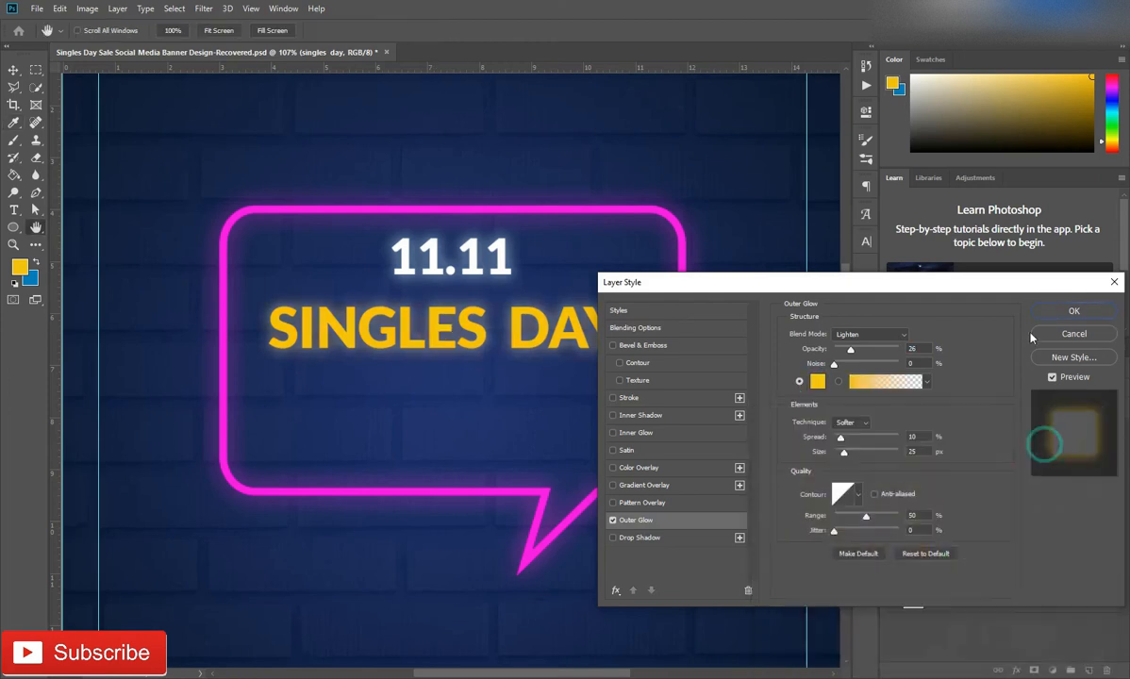
{"action": "left_click", "coordinate": [1073, 312]}
Add the text "-MEGA SALE-" below SINGLES DAY inside the speech bubble
{"action": "key", "text": "t"}
{"action": "left_click", "coordinate": [314, 387]}
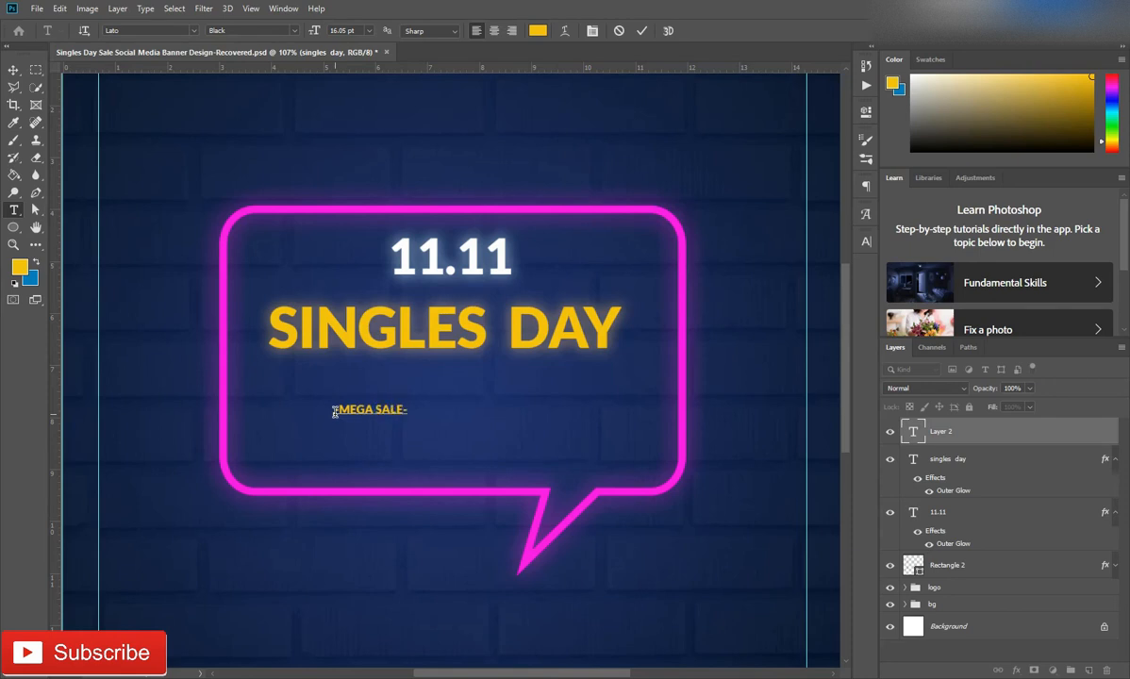
{"action": "left_click", "coordinate": [1018, 445]}
Scale the -MEGA SALE- text to about 389% and place it centred directly below SINGLES DAY
{"action": "key", "text": "ctrl+t"}
{"action": "left_click_drag", "start_coordinate": [410, 400], "coordinate": [665, 357]}
{"action": "left_click_drag", "start_coordinate": [595, 377], "coordinate": [565, 366]}
{"action": "left_click_drag", "start_coordinate": [506, 397], "coordinate": [522, 393]}
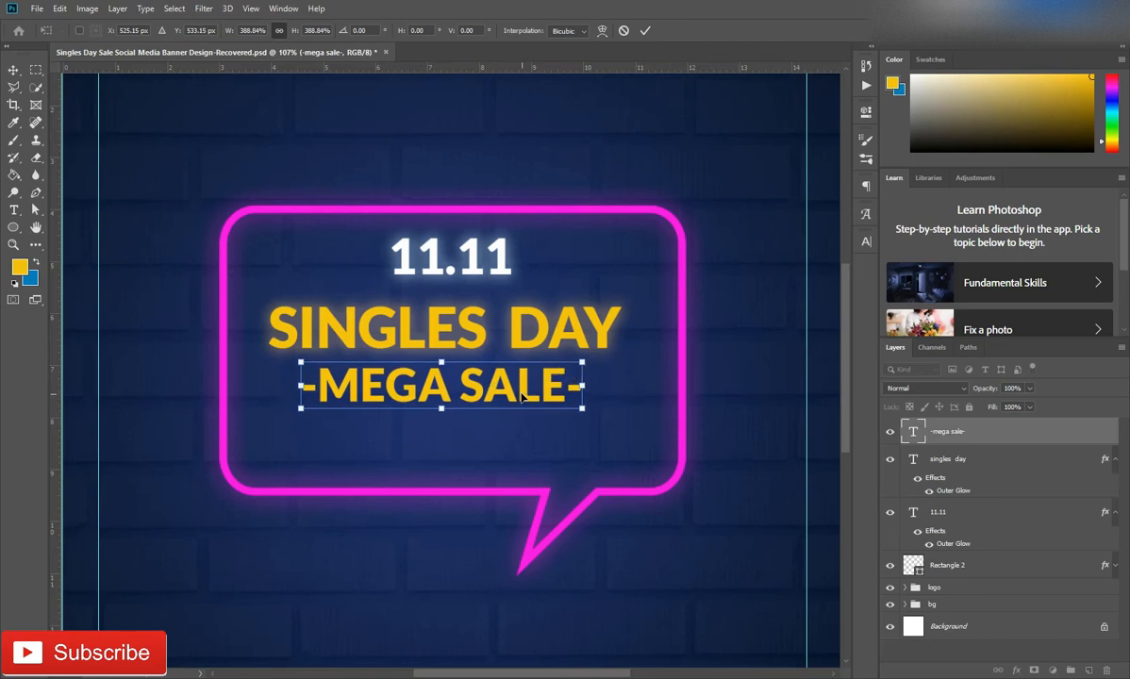
{"action": "key", "text": "Return"}
Set the -MEGA SALE- text colour to cyan 5cfbff, sampled from the background colour swatch
{"action": "left_click", "coordinate": [865, 242]}
{"action": "left_click", "coordinate": [829, 318]}
{"action": "left_click", "coordinate": [33, 279]}
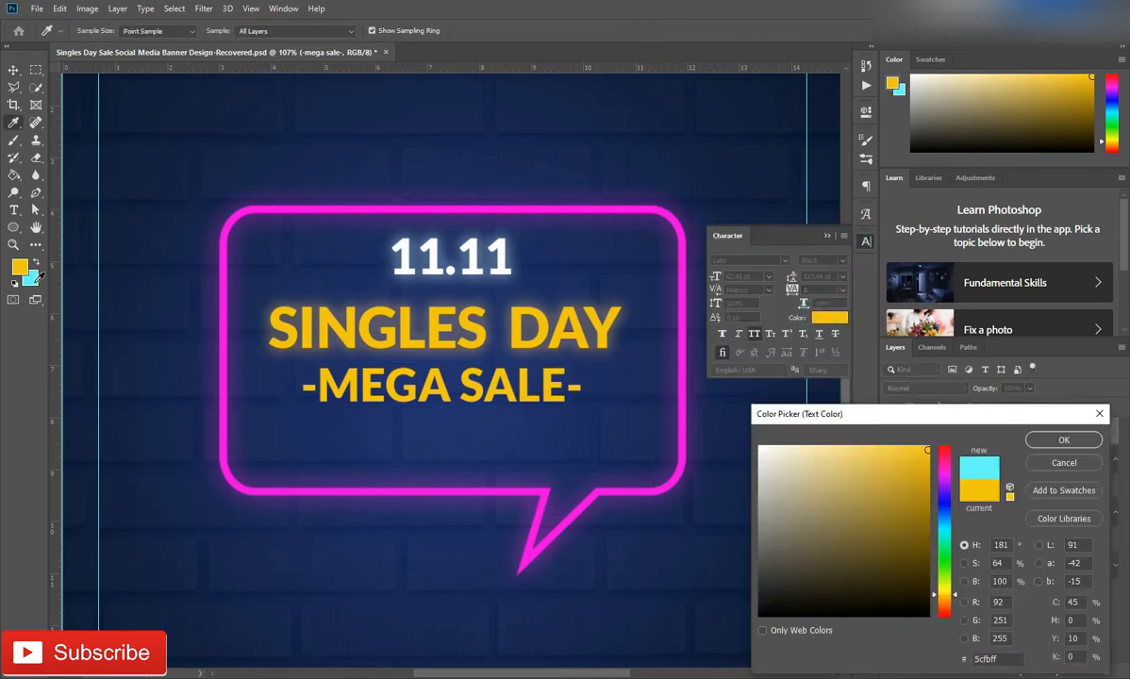
{"action": "left_click", "coordinate": [1063, 440]}
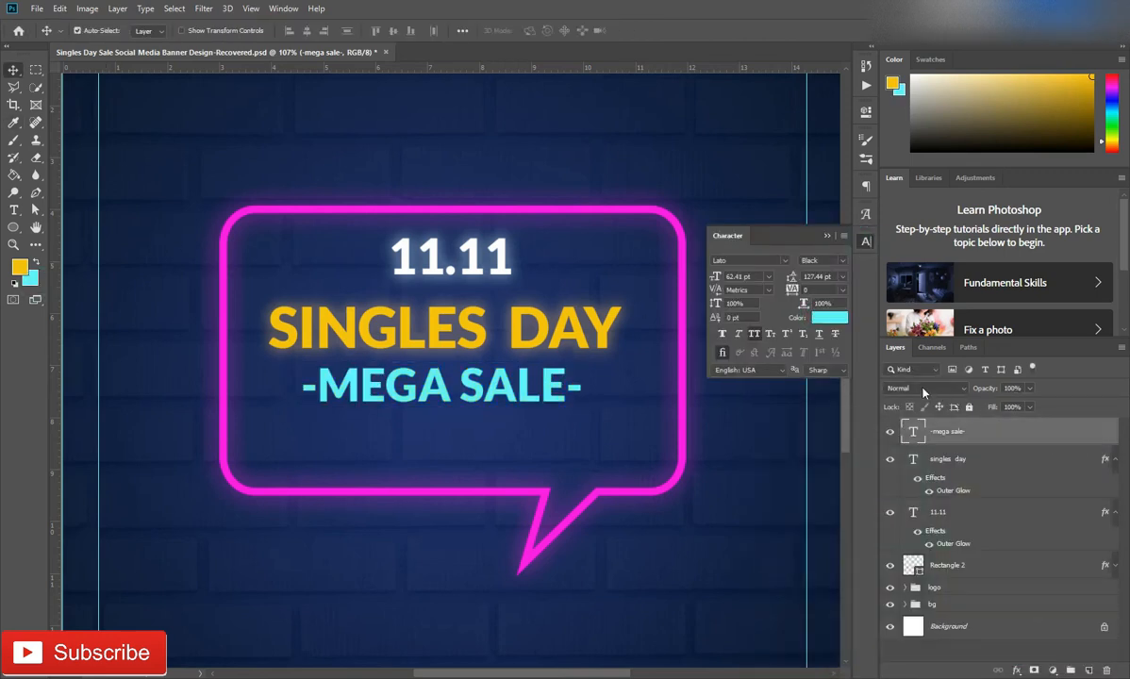
{"action": "left_click", "coordinate": [827, 237]}
Apply an Outer Glow to the -MEGA SALE- text, using the cyan sampled from its lettering
{"action": "double_click", "coordinate": [1039, 432]}
{"action": "left_click", "coordinate": [640, 538]}
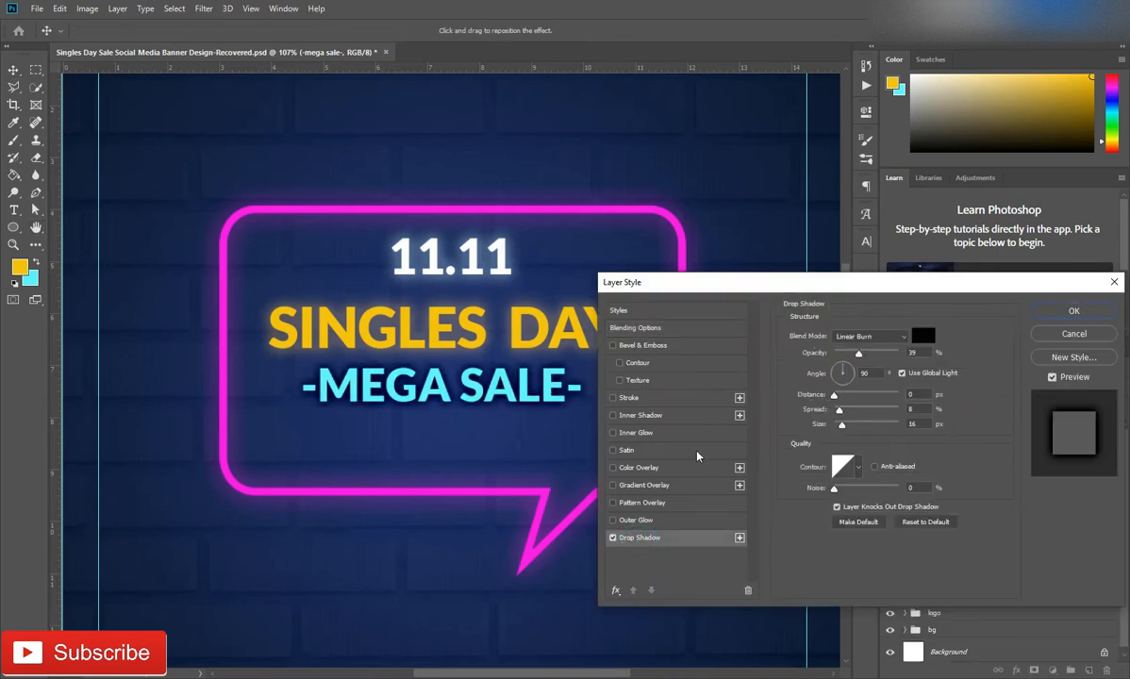
{"action": "left_click", "coordinate": [636, 520]}
{"action": "left_click", "coordinate": [817, 381]}
{"action": "left_click", "coordinate": [443, 382]}
{"action": "left_click", "coordinate": [1060, 439]}
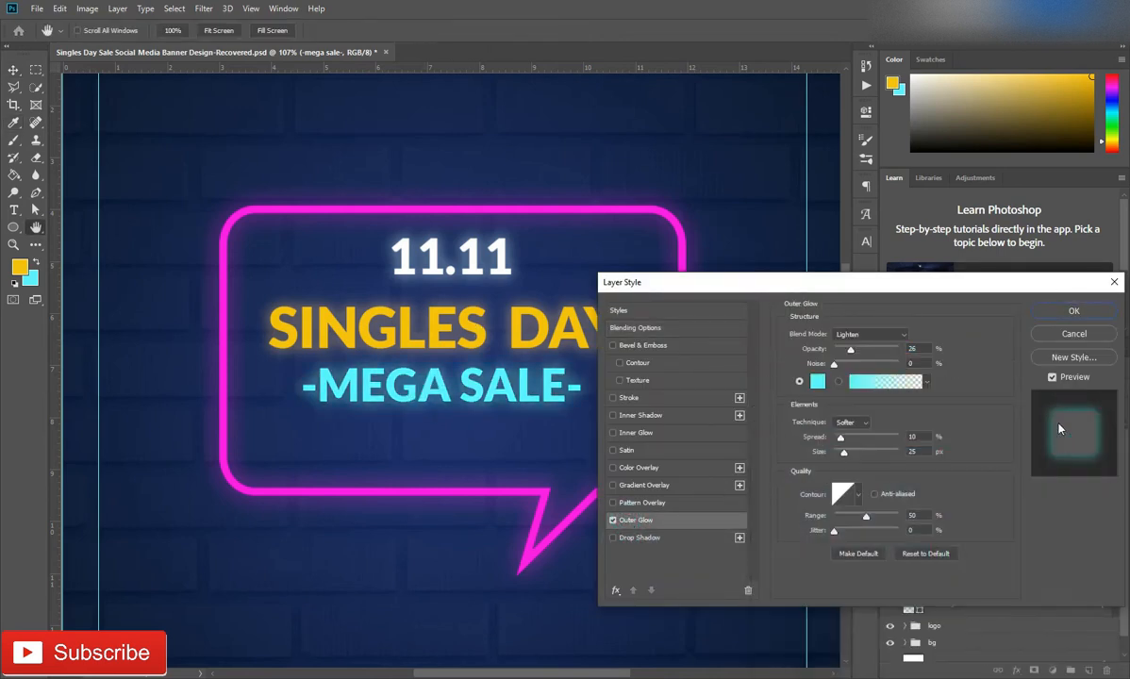
{"action": "left_click", "coordinate": [1096, 313]}
Shift both base anchor points of the speech bubble's tail to the left along the bubble's lower edge
{"action": "scroll", "coordinate": [641, 456], "scroll_direction": "down", "scroll_amount": 1}
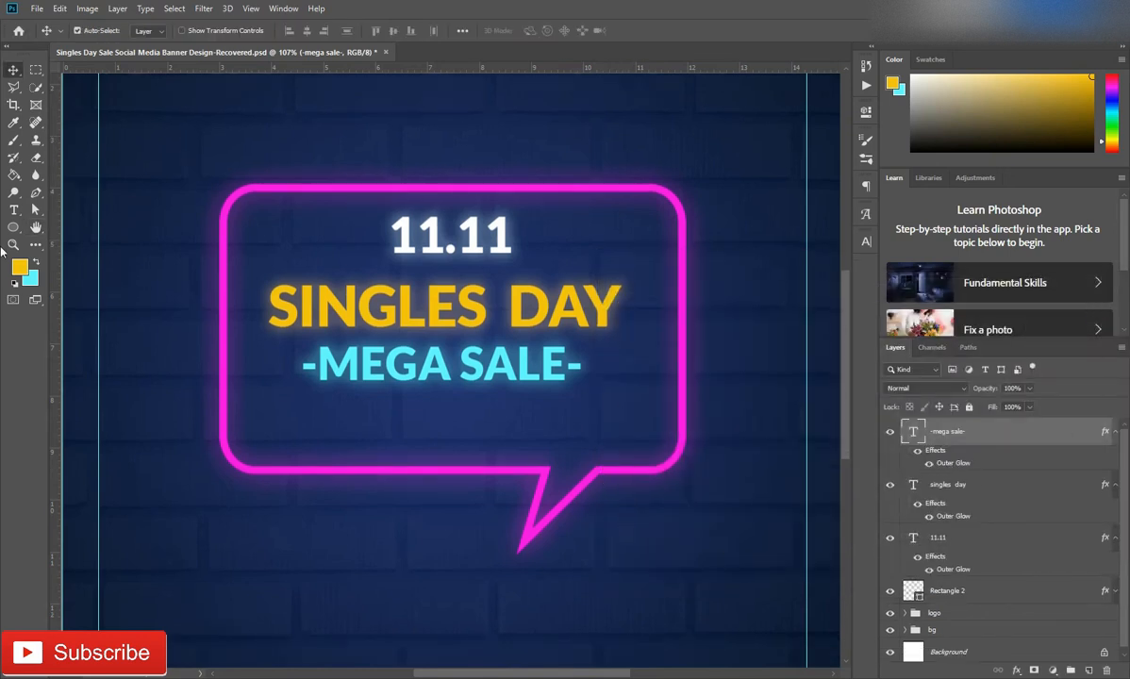
{"action": "key", "text": "a"}
{"action": "left_click", "coordinate": [946, 595]}
{"action": "left_click_drag", "start_coordinate": [508, 440], "coordinate": [554, 506]}
{"action": "key", "text": "shift+Left"}
{"action": "key", "text": "shift+Left"}
{"action": "key", "text": "shift+Left"}
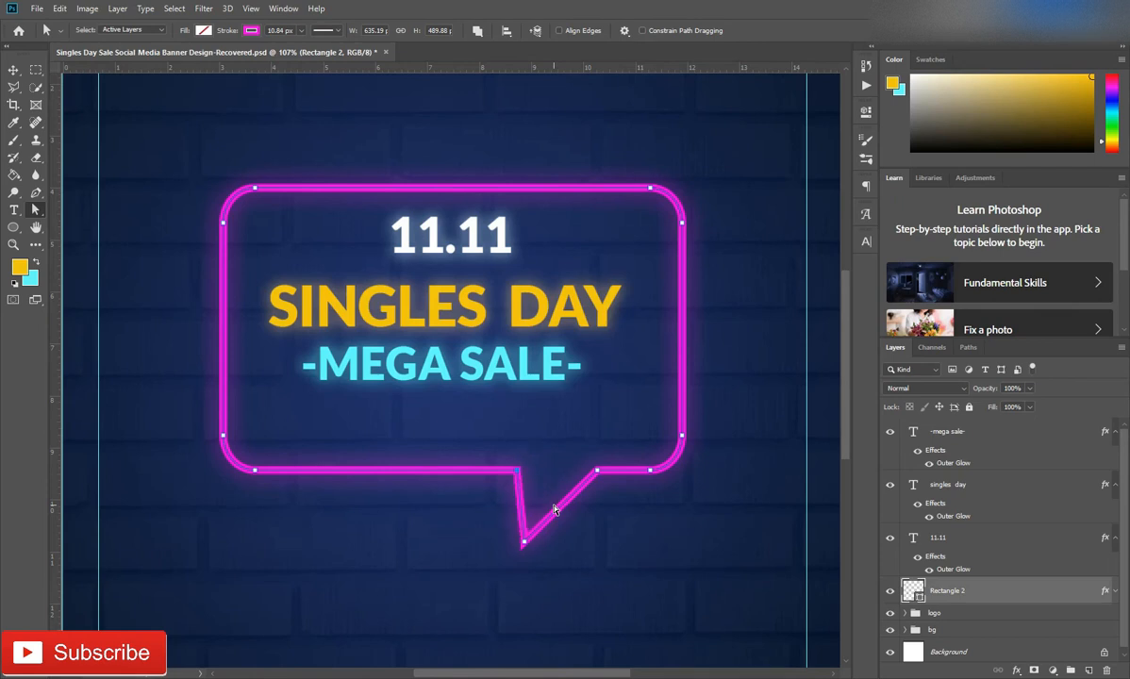
{"action": "left_click_drag", "start_coordinate": [577, 451], "coordinate": [610, 530]}
{"action": "key", "text": "shift+Left"}
{"action": "key", "text": "shift+Left"}
{"action": "key", "text": "shift+Left"}
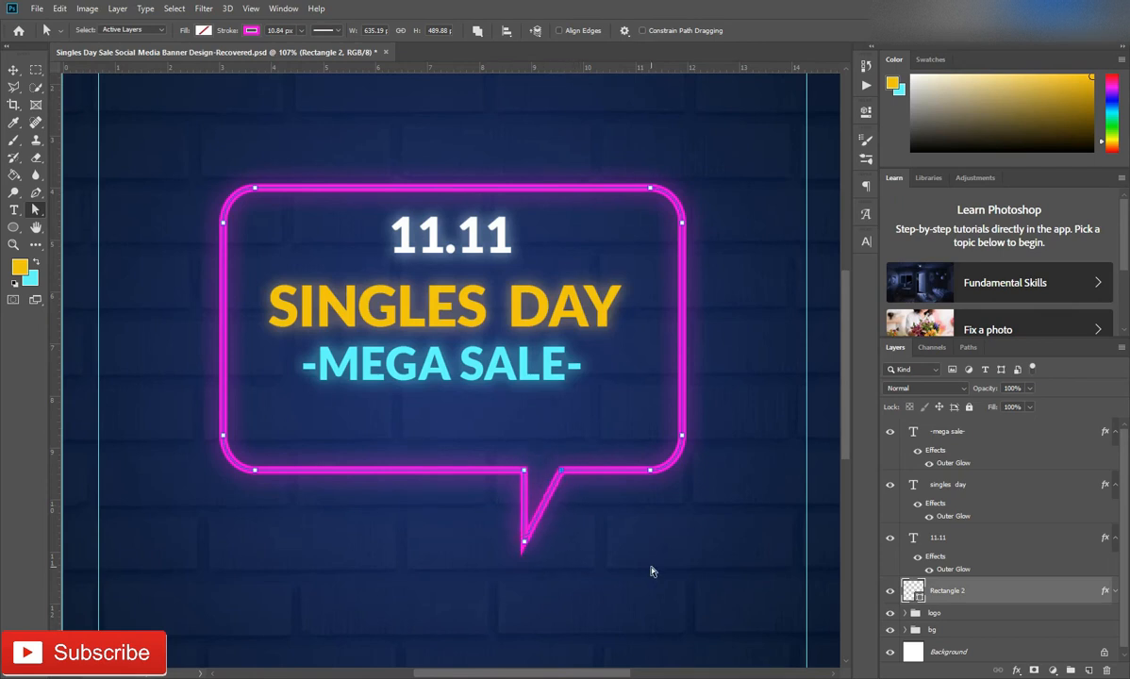
Move the tail's tip down and to the left, and adjust its left base point to form a slanted, pointed tail
{"action": "left_click_drag", "start_coordinate": [467, 449], "coordinate": [530, 564]}
{"action": "key", "text": "shift+Left"}
{"action": "key", "text": "shift+Left"}
{"action": "key", "text": "shift+Left"}
{"action": "key", "text": "shift+Left"}
{"action": "key", "text": "shift+Left"}
{"action": "key", "text": "shift+Down"}
{"action": "key", "text": "shift+Down"}
{"action": "key", "text": "shift+Down"}
{"action": "key", "text": "shift+Left"}
{"action": "key", "text": "shift+Left"}
{"action": "key", "text": "shift+Up"}
{"action": "key", "text": "shift+Right"}
{"action": "left_click_drag", "start_coordinate": [484, 454], "coordinate": [529, 494]}
{"action": "key", "text": "shift+Left"}
{"action": "key", "text": "shift+Right"}
Skew the three text layers and the speech bubble together vertically by about -13.6° so they slope upward to the right
{"action": "left_click", "coordinate": [977, 435]}
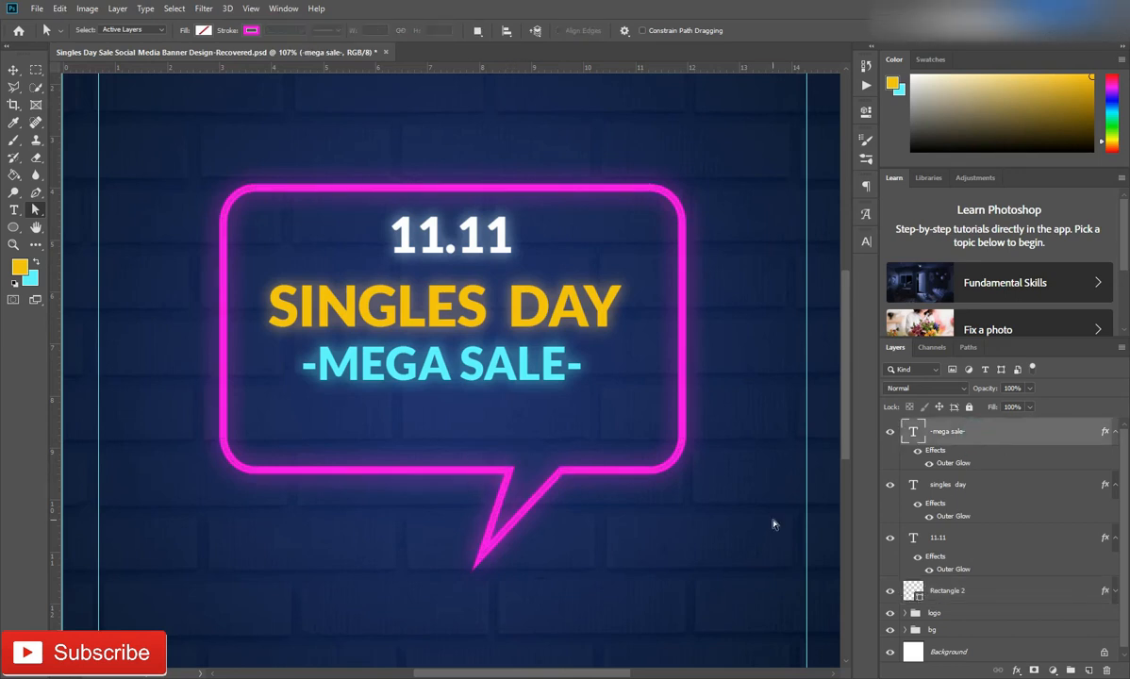
{"action": "scroll", "coordinate": [492, 495], "scroll_direction": "down", "scroll_amount": 5}
{"action": "left_click", "coordinate": [970, 598], "text": "shift"}
{"action": "key", "text": "ctrl+t"}
{"action": "right_click", "coordinate": [676, 309]}
{"action": "left_click", "coordinate": [640, 358]}
{"action": "left_click_drag", "start_coordinate": [579, 332], "coordinate": [577, 265]}
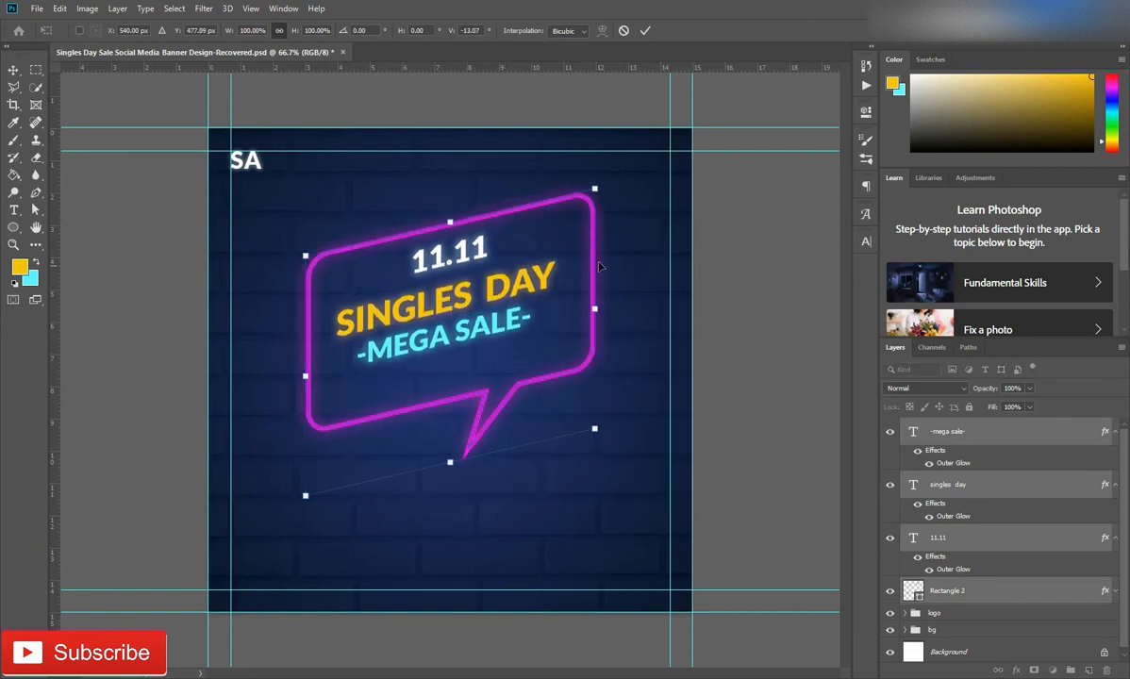
{"action": "left_click_drag", "start_coordinate": [597, 246], "coordinate": [597, 244]}
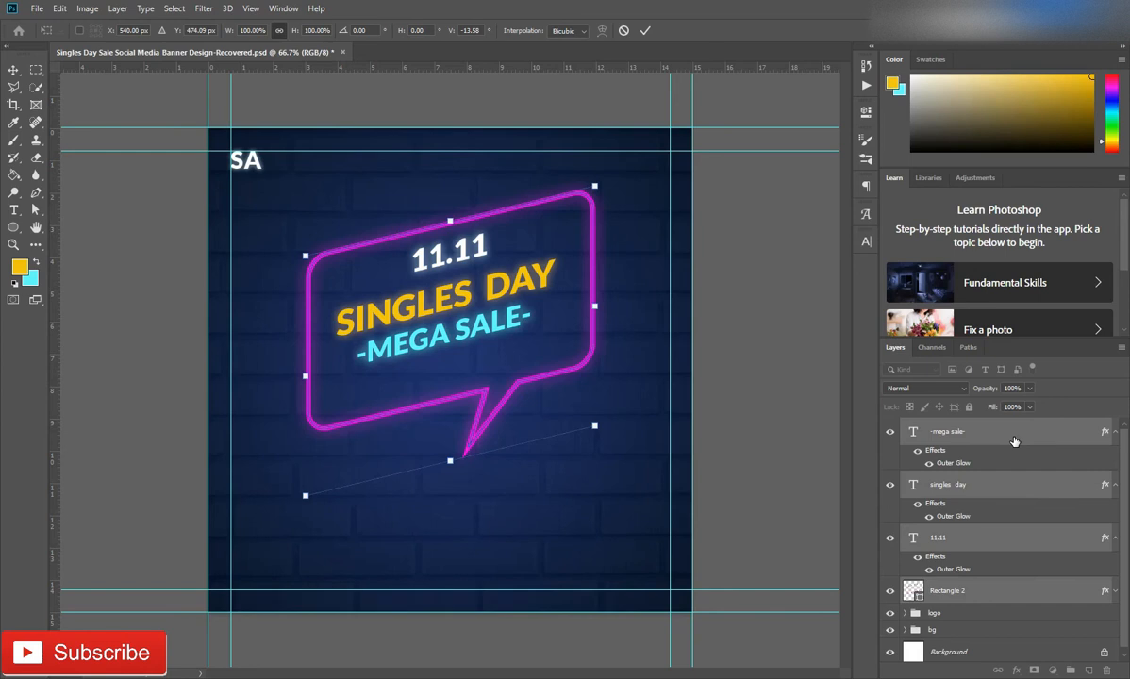
{"action": "key", "text": "Return"}
Group the text layers and the speech bubble, and name the group "main text"
{"action": "key", "text": "ctrl+g"}
{"action": "double_click", "coordinate": [948, 431]}
{"action": "left_click", "coordinate": [991, 430]}
Centre the main text group horizontally and vertically on the canvas
{"action": "key", "text": "v"}
{"action": "left_click", "coordinate": [306, 30]}
{"action": "left_click", "coordinate": [392, 30]}
{"action": "key", "text": "ctrl+d"}
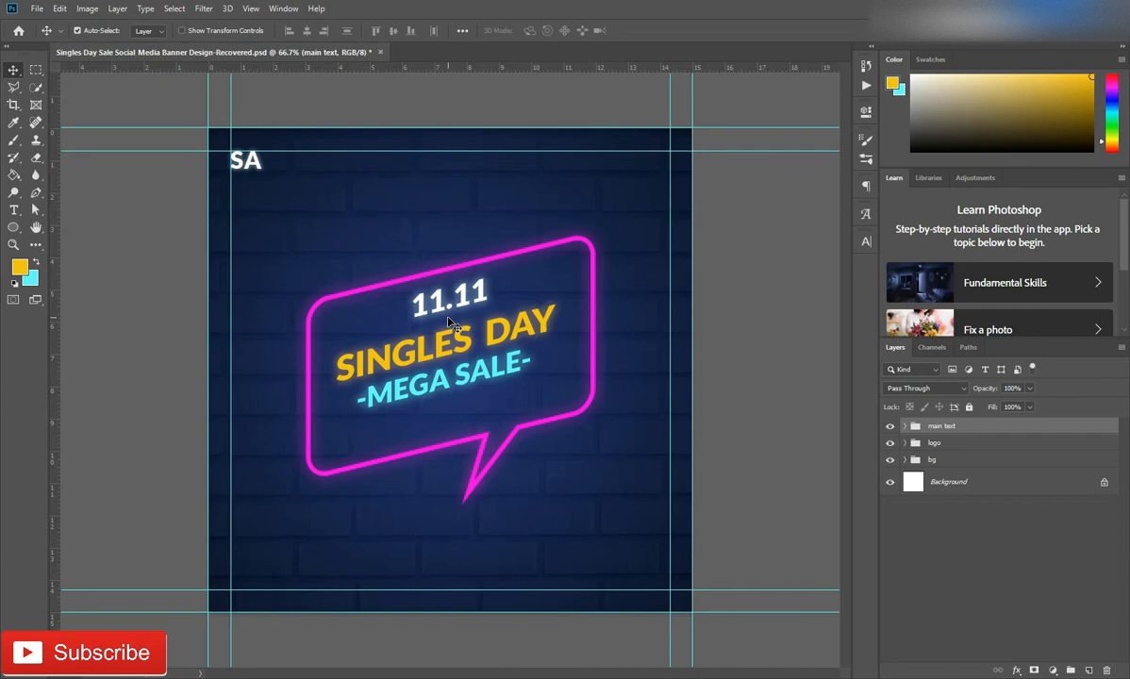
Enlarge the main text group to about 108% and centre it on the canvas again
{"action": "key", "text": "ctrl+t"}
{"action": "left_click_drag", "start_coordinate": [596, 230], "coordinate": [619, 210]}
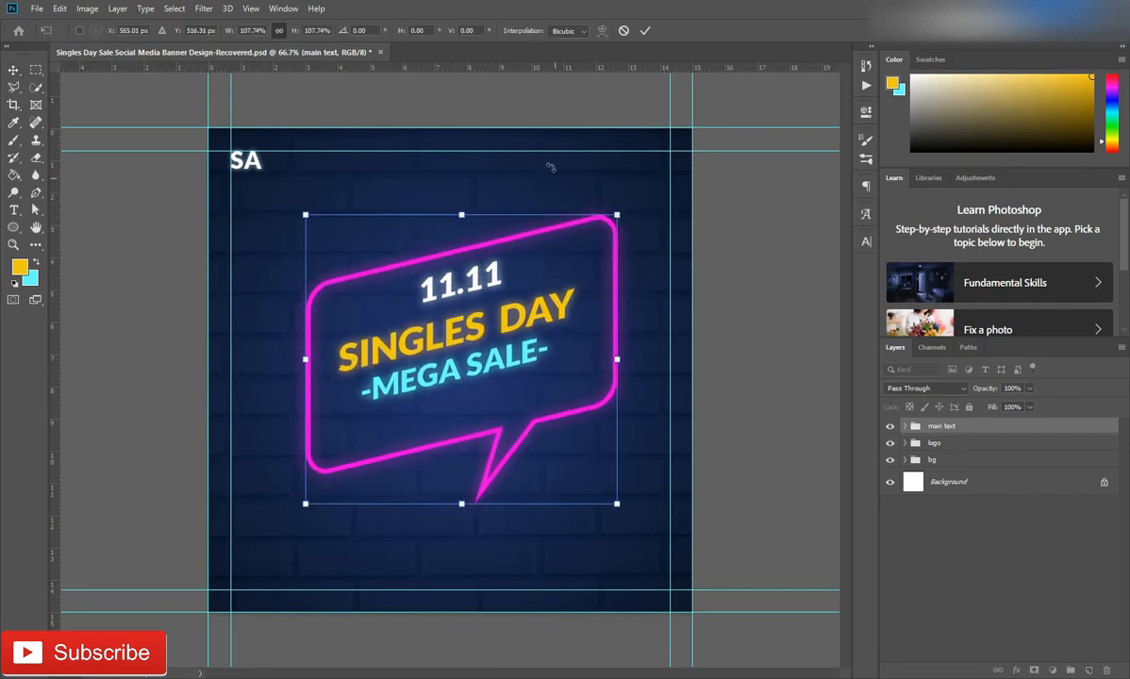
{"action": "key", "text": "Return"}
{"action": "left_click", "coordinate": [306, 31]}
{"action": "left_click", "coordinate": [394, 31]}
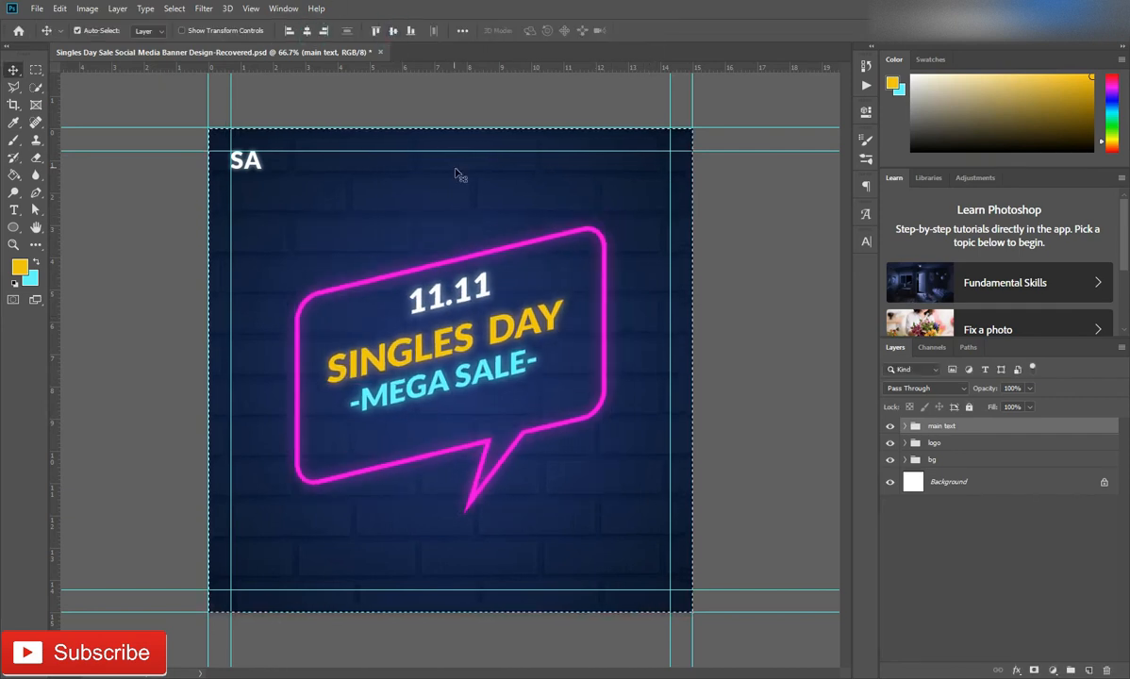
{"action": "key", "text": "ctrl+d"}
Move the main text group slightly up from the canvas centre
{"action": "key", "text": "ctrl+t"}
{"action": "left_click_drag", "start_coordinate": [470, 405], "coordinate": [450, 367]}
{"action": "left_click", "coordinate": [646, 30]}
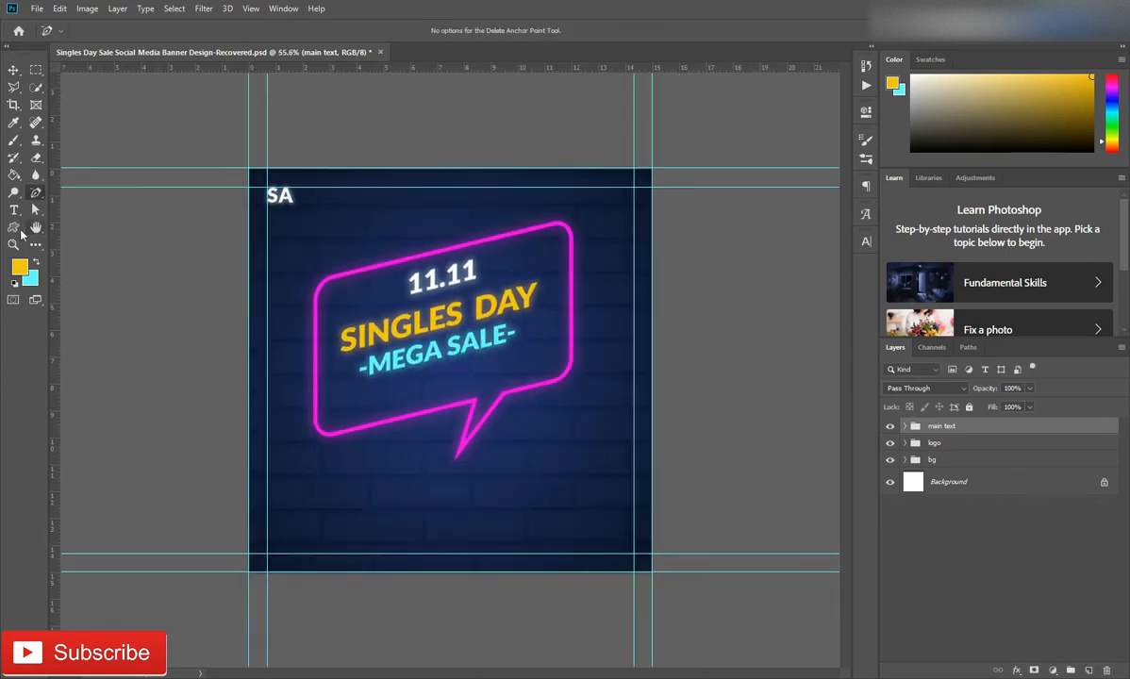
Draw the zigzag resistor custom shape with a purple fill, about 74 by 290 px, over the bubble's upper left corner
{"action": "left_click", "coordinate": [17, 228]}
{"action": "left_click", "coordinate": [545, 32]}
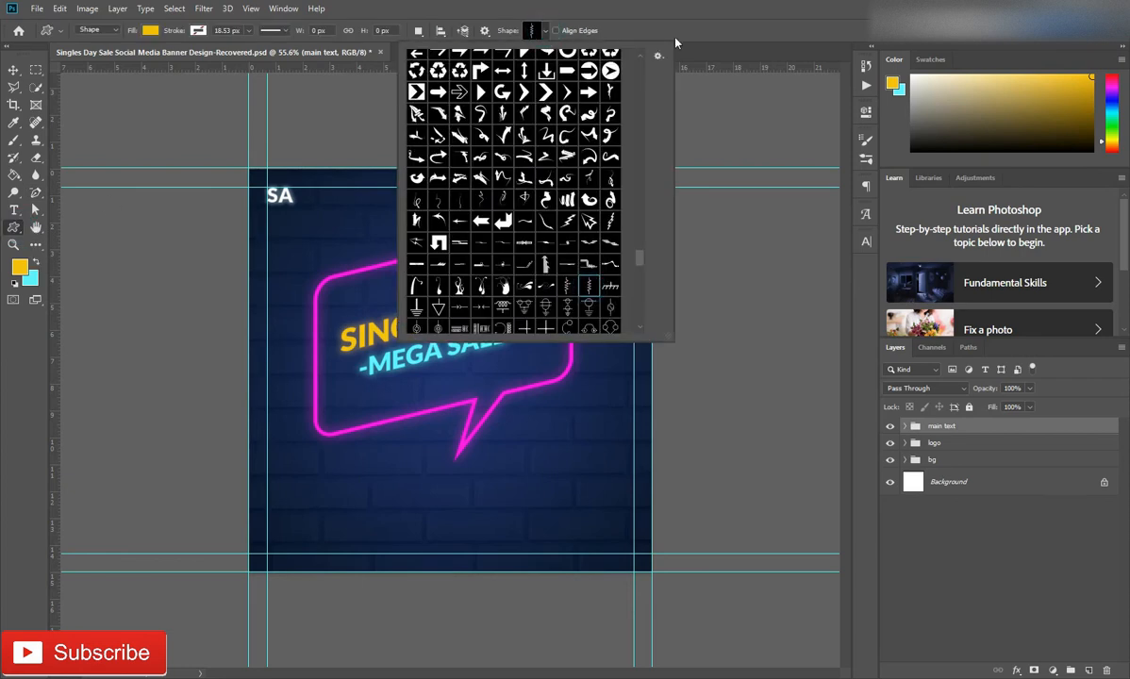
{"action": "left_click", "coordinate": [676, 42]}
{"action": "left_click", "coordinate": [148, 31]}
{"action": "left_click", "coordinate": [160, 102]}
{"action": "left_click", "coordinate": [352, 221]}
{"action": "left_click_drag", "start_coordinate": [356, 220], "coordinate": [377, 318]}
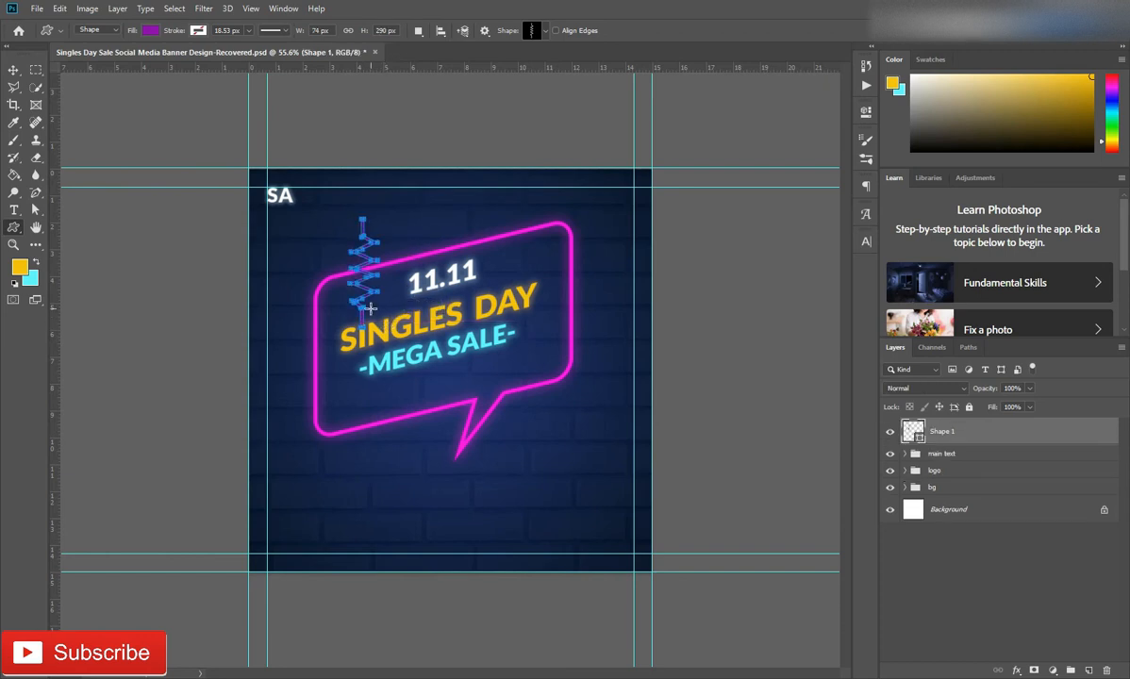
Remove the straight lead at the zigzag's lower end by deleting its end anchor points and converting the remaining point
{"action": "scroll", "coordinate": [371, 308], "scroll_direction": "up", "scroll_amount": 5}
{"action": "left_click", "coordinate": [38, 190]}
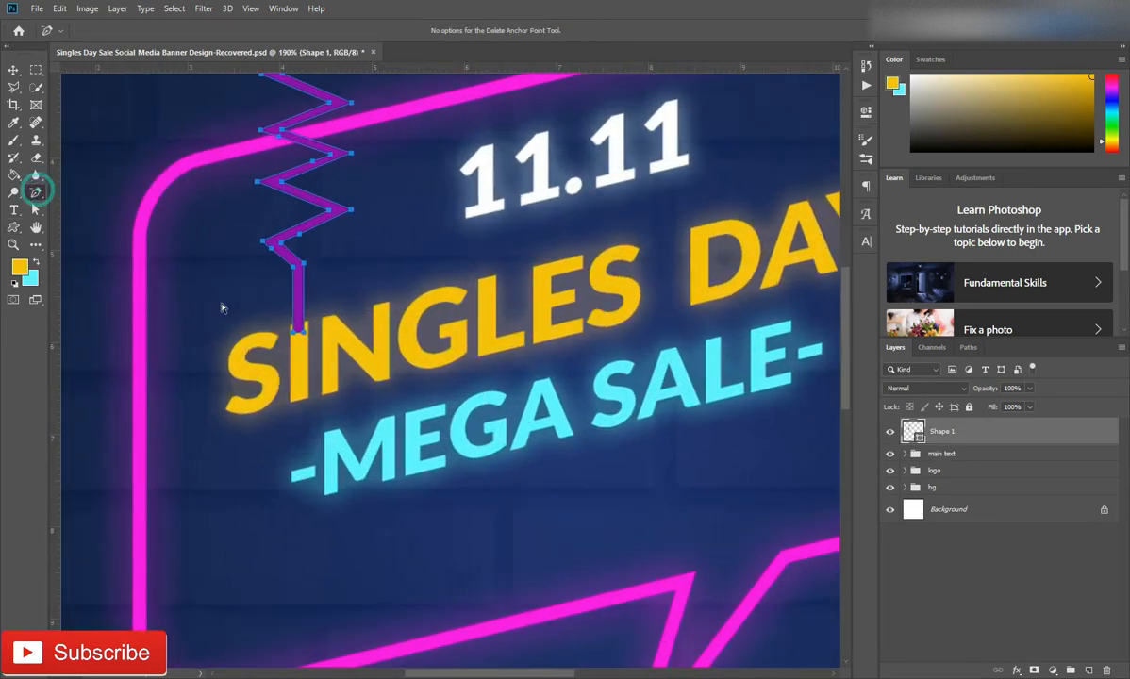
{"action": "left_click", "coordinate": [302, 332]}
{"action": "right_click", "coordinate": [34, 193]}
{"action": "left_click", "coordinate": [94, 244]}
{"action": "left_click", "coordinate": [294, 269]}
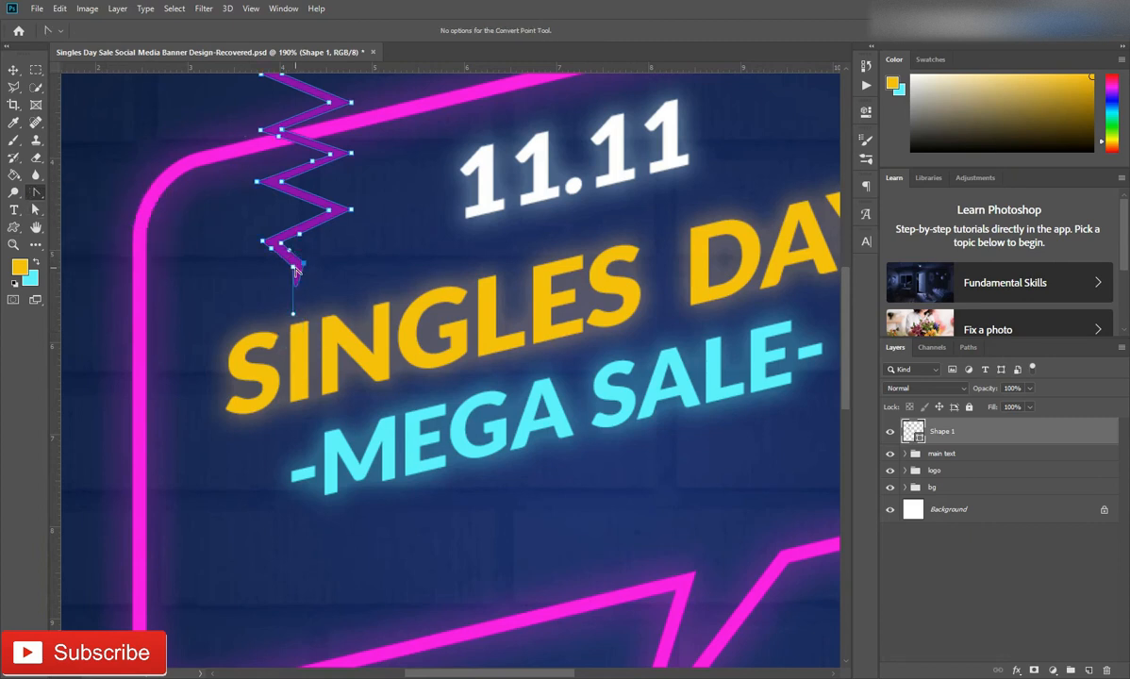
Remove the straight lead at the zigzag's upper end by deleting its end anchor points
{"action": "scroll", "coordinate": [382, 243], "scroll_direction": "up", "scroll_amount": 5}
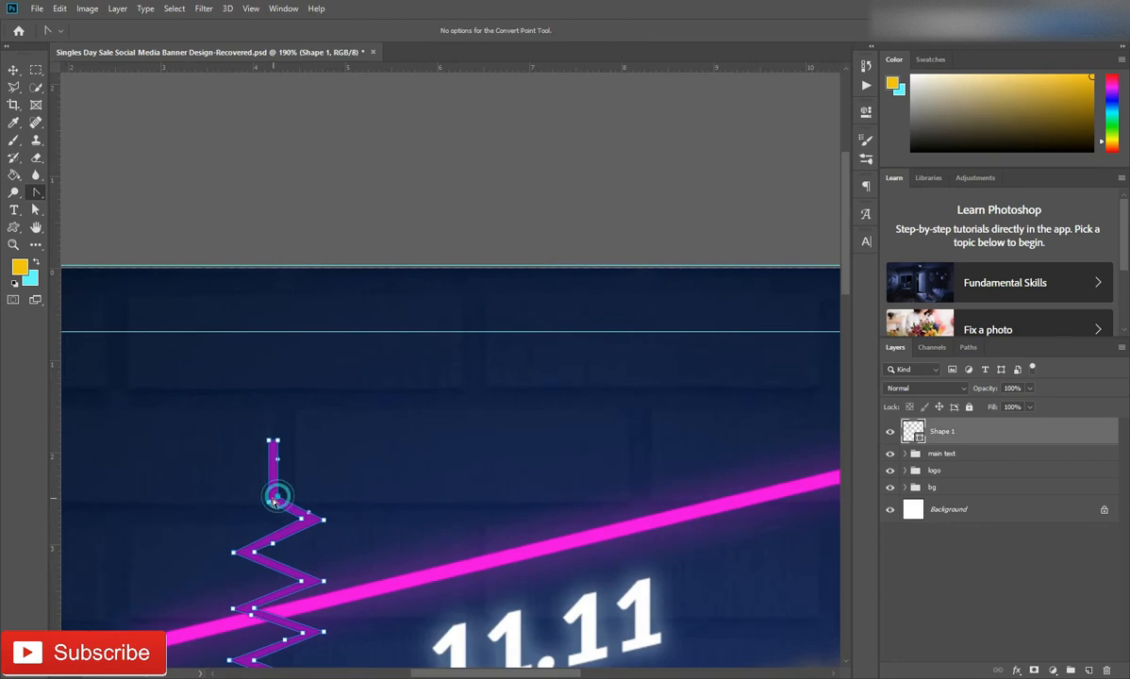
{"action": "right_click", "coordinate": [35, 193]}
{"action": "left_click", "coordinate": [79, 244]}
{"action": "left_click", "coordinate": [269, 441]}
{"action": "scroll", "coordinate": [309, 473], "scroll_direction": "down", "scroll_amount": 9}
{"action": "key", "text": "v"}
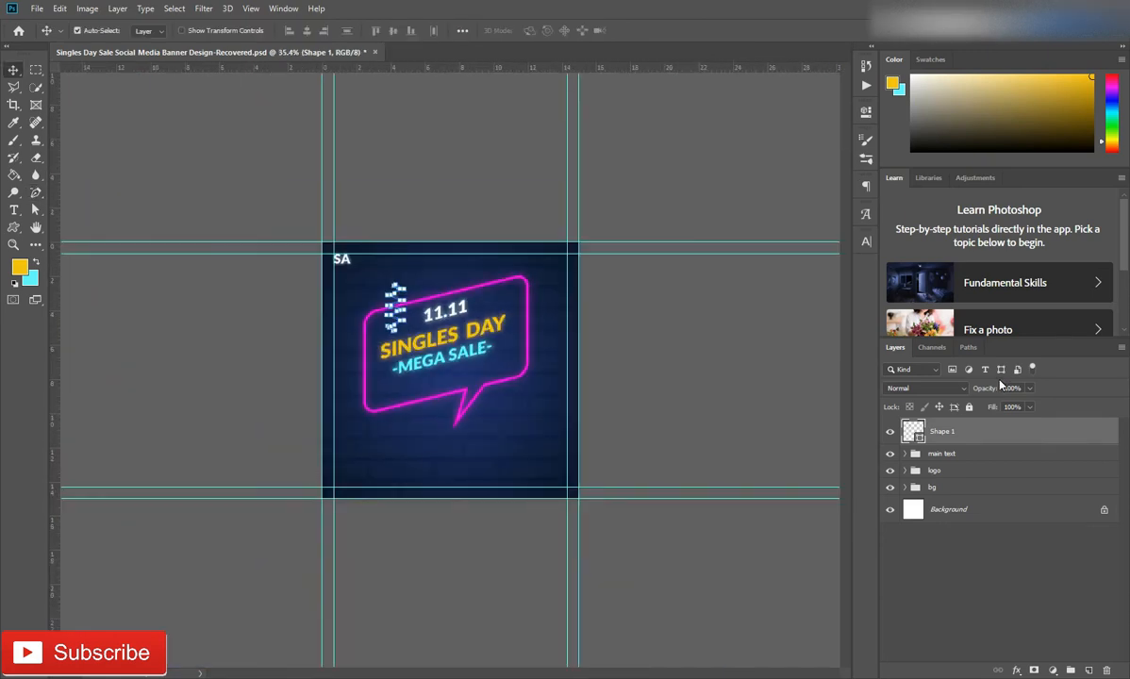
{"action": "key", "text": "Return"}
Rotate the zigzag parallel to the bubble's slanted lower edge and place it just below that edge, left of the tail
{"action": "key", "text": "ctrl+t"}
{"action": "left_click_drag", "start_coordinate": [396, 253], "coordinate": [400, 449]}
{"action": "key", "text": "ctrl+z"}
{"action": "scroll", "coordinate": [444, 363], "scroll_direction": "up", "scroll_amount": 5}
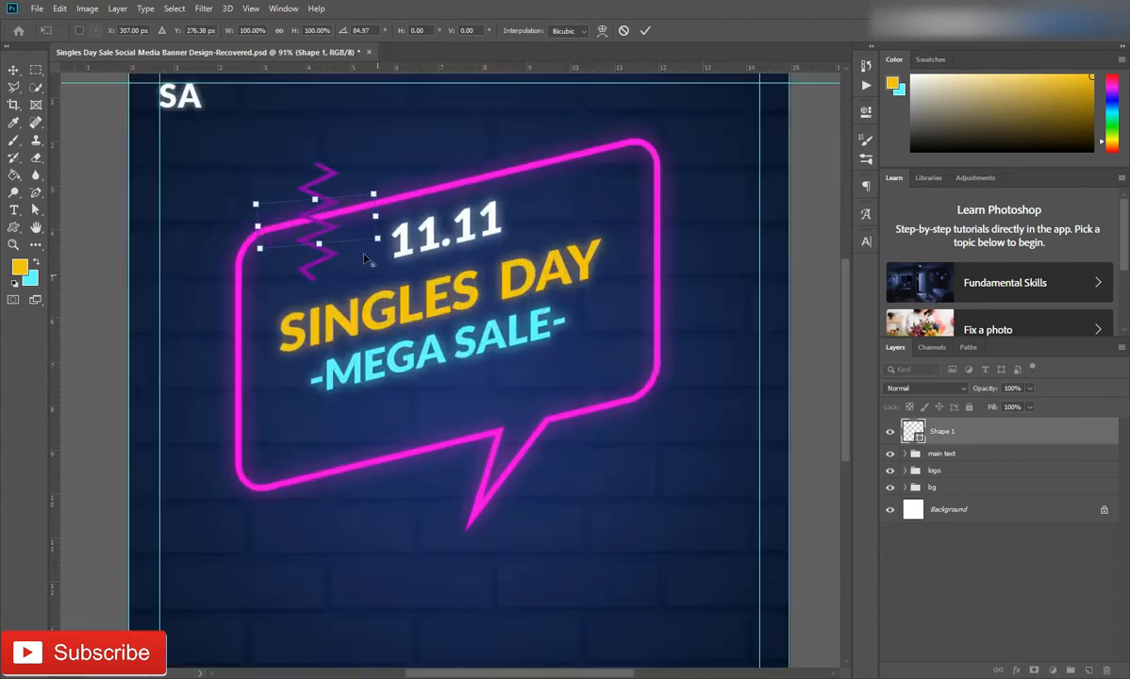
{"action": "left_click_drag", "start_coordinate": [316, 246], "coordinate": [378, 533]}
{"action": "left_click_drag", "start_coordinate": [426, 526], "coordinate": [408, 501]}
{"action": "left_click_drag", "start_coordinate": [453, 468], "coordinate": [445, 456]}
{"action": "left_click_drag", "start_coordinate": [384, 500], "coordinate": [357, 500]}
{"action": "left_click_drag", "start_coordinate": [364, 513], "coordinate": [368, 505]}
{"action": "key", "text": "Return"}
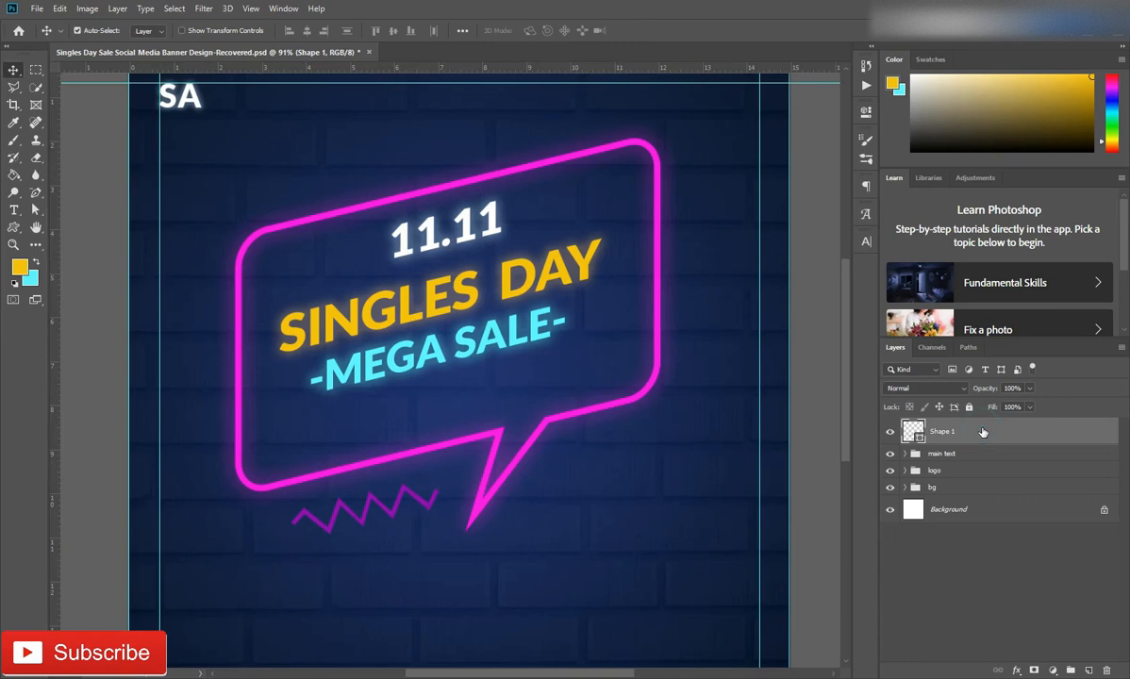
Give the zigzag an Outer Glow in the bubble's magenta ff01ef with 35% opacity and 7% spread
{"action": "double_click", "coordinate": [1035, 438]}
{"action": "left_click", "coordinate": [635, 520]}
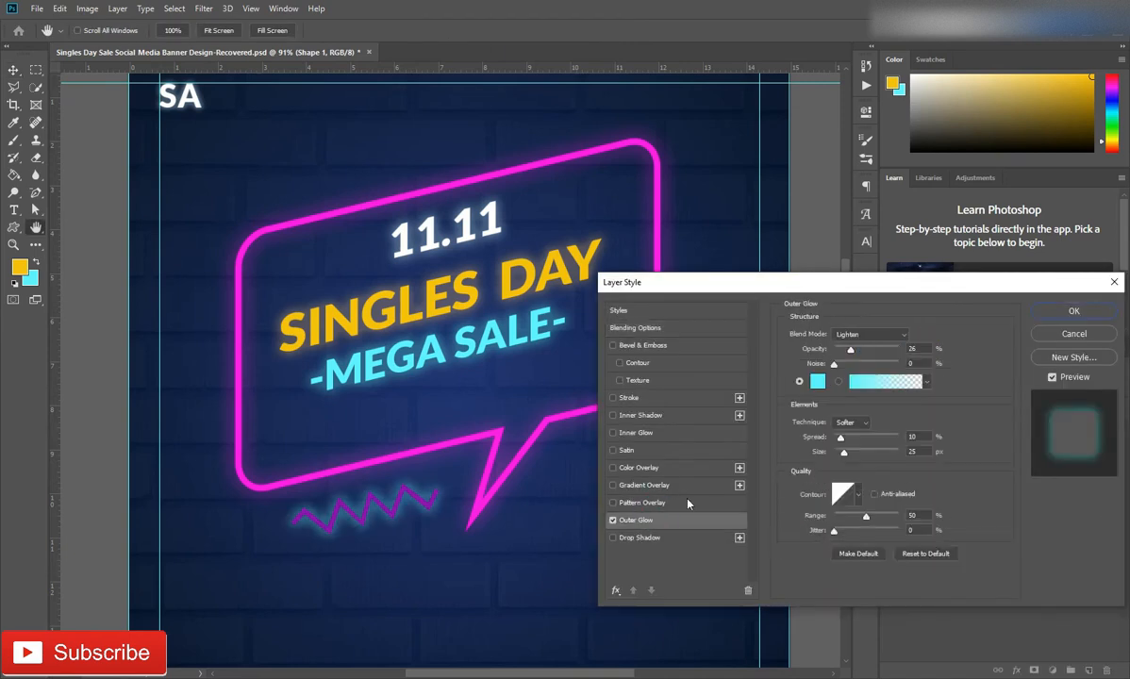
{"action": "left_click", "coordinate": [817, 381]}
{"action": "left_click", "coordinate": [480, 441]}
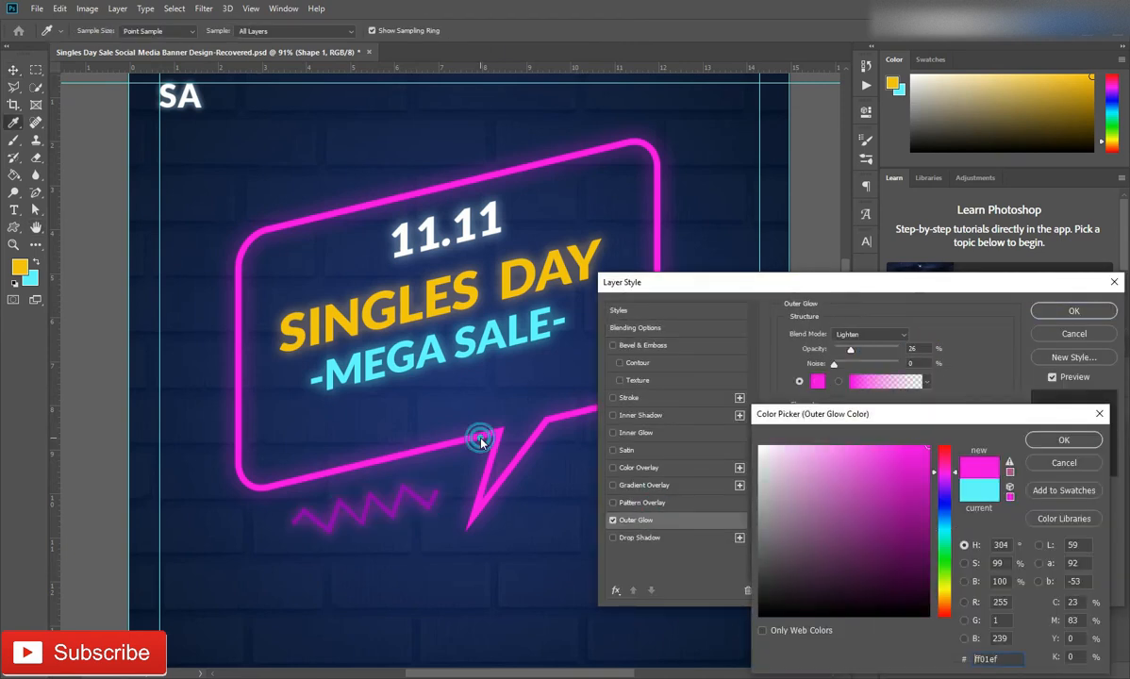
{"action": "left_click", "coordinate": [1064, 441]}
{"action": "left_click_drag", "start_coordinate": [850, 349], "coordinate": [856, 349]}
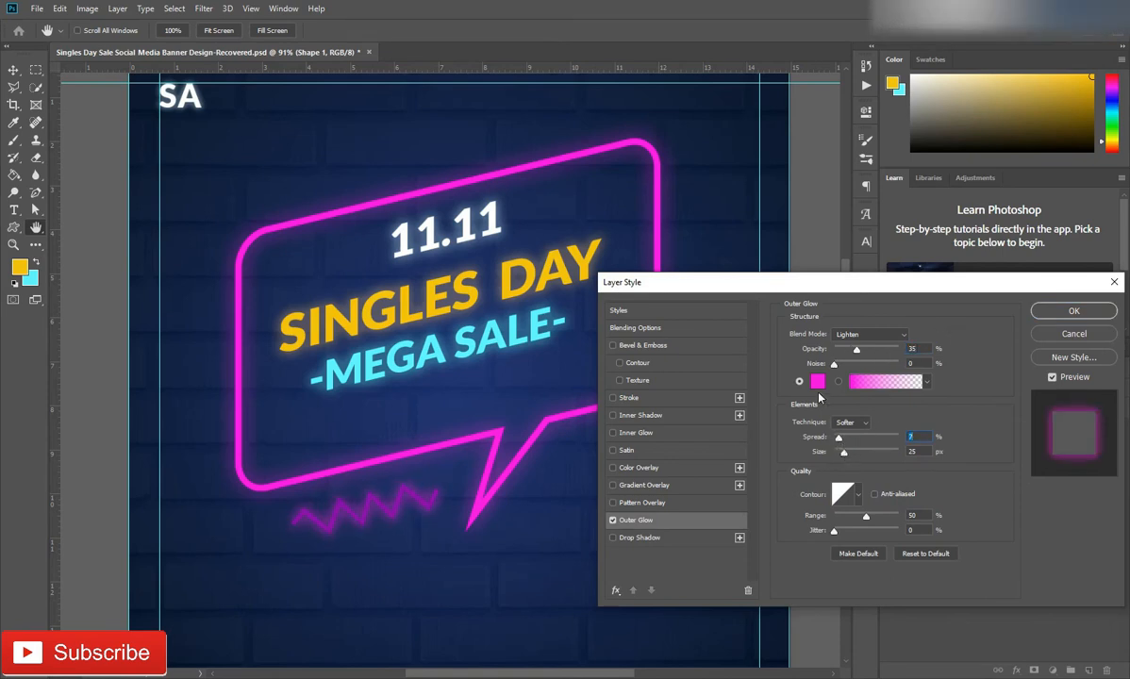
{"action": "left_click", "coordinate": [1074, 312]}
Change the zigzag's fill to magenta ff01ef, sampled from the speech bubble outline
{"action": "double_click", "coordinate": [908, 435]}
{"action": "left_click", "coordinate": [497, 433]}
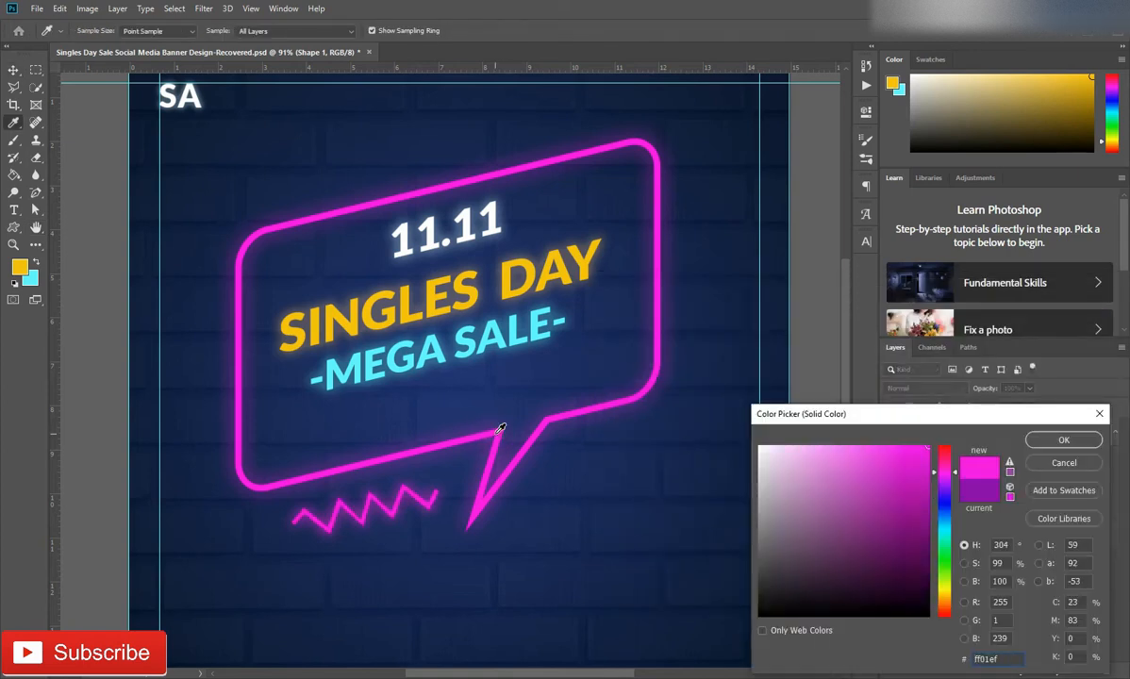
{"action": "key", "text": "Return"}
Duplicate the zigzag and place the copy just above the speech bubble's upper edge
{"action": "scroll", "coordinate": [456, 444], "scroll_direction": "down", "scroll_amount": 3}
{"action": "key", "text": "ctrl+alt+t"}
{"action": "left_click_drag", "start_coordinate": [371, 455], "coordinate": [428, 216]}
{"action": "key", "text": "Return"}
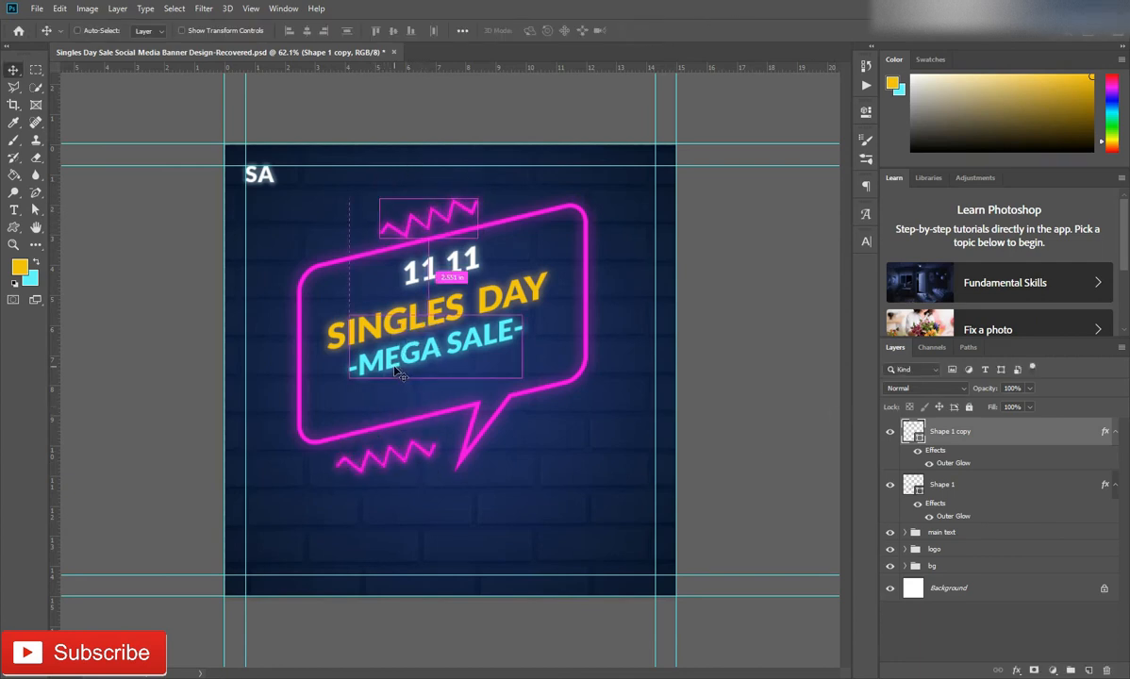
Duplicate the upper zigzag, rotate the copy upright and place it beside the speech bubble's right edge
{"action": "key", "text": "ctrl+alt+t"}
{"action": "left_click_drag", "start_coordinate": [454, 172], "coordinate": [621, 300]}
{"action": "left_click_drag", "start_coordinate": [630, 229], "coordinate": [638, 230]}
{"action": "left_click_drag", "start_coordinate": [614, 287], "coordinate": [632, 232]}
{"action": "key", "text": "Return"}
Change the upright zigzag's fill to the cyan sampled from the -MEGA SALE- text
{"action": "double_click", "coordinate": [914, 431]}
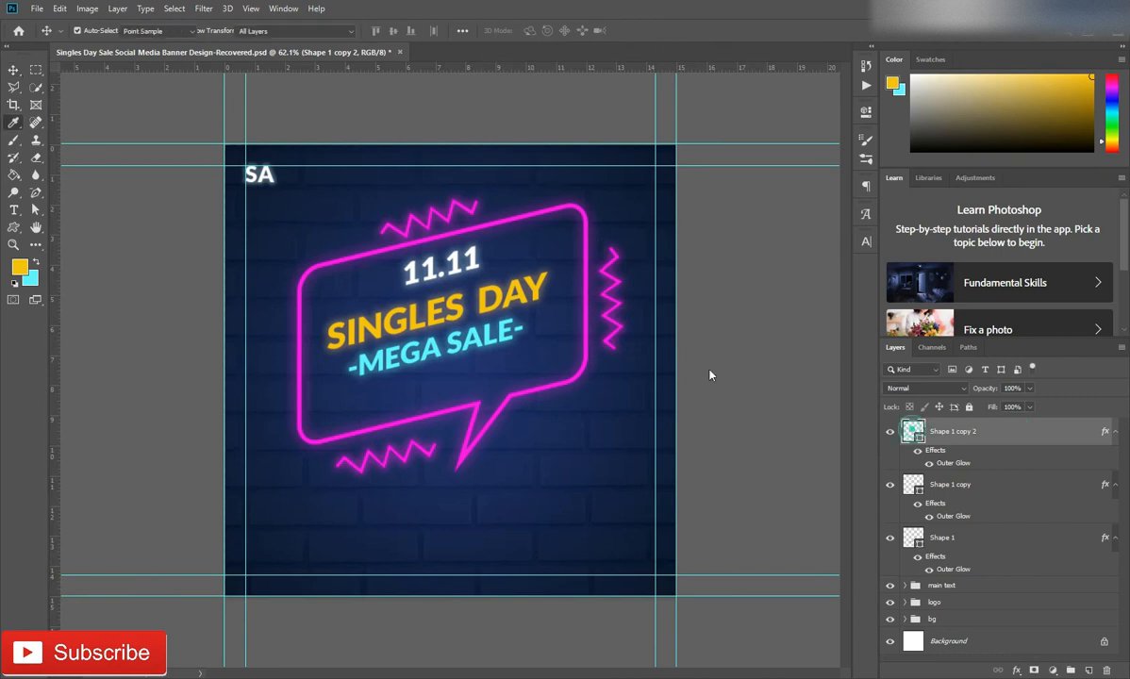
{"action": "left_click", "coordinate": [407, 351]}
{"action": "left_click", "coordinate": [1063, 439]}
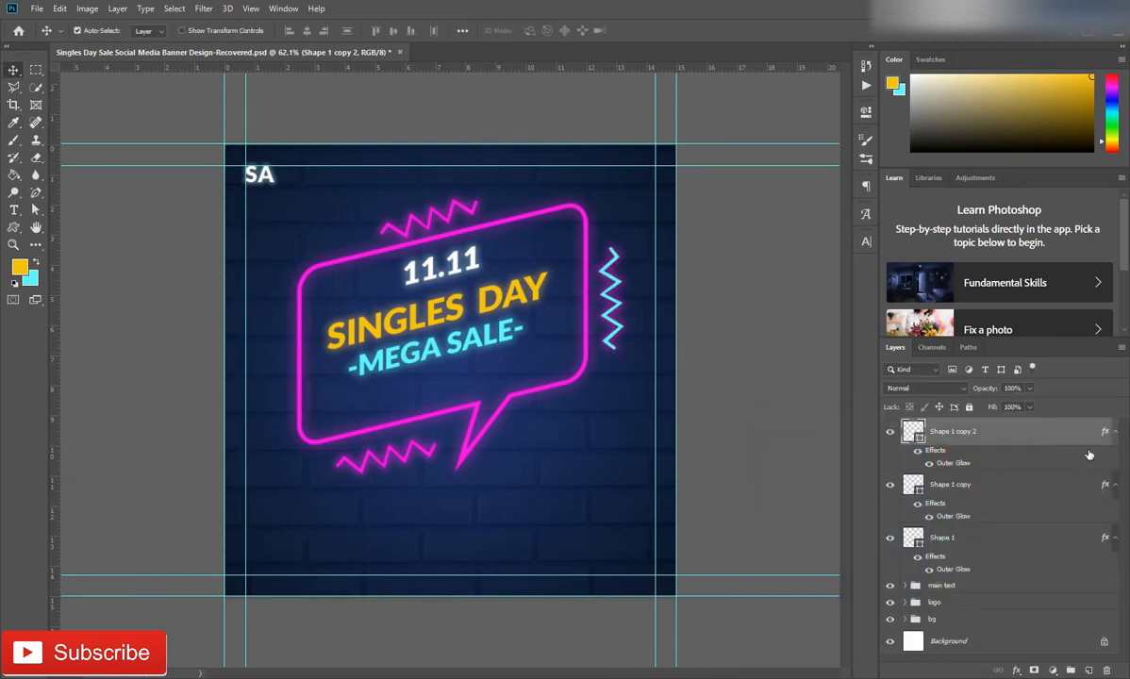
Set the upright zigzag's outer glow colour to the cyan of the -MEGA SALE- text
{"action": "double_click", "coordinate": [947, 463]}
{"action": "left_click", "coordinate": [817, 381]}
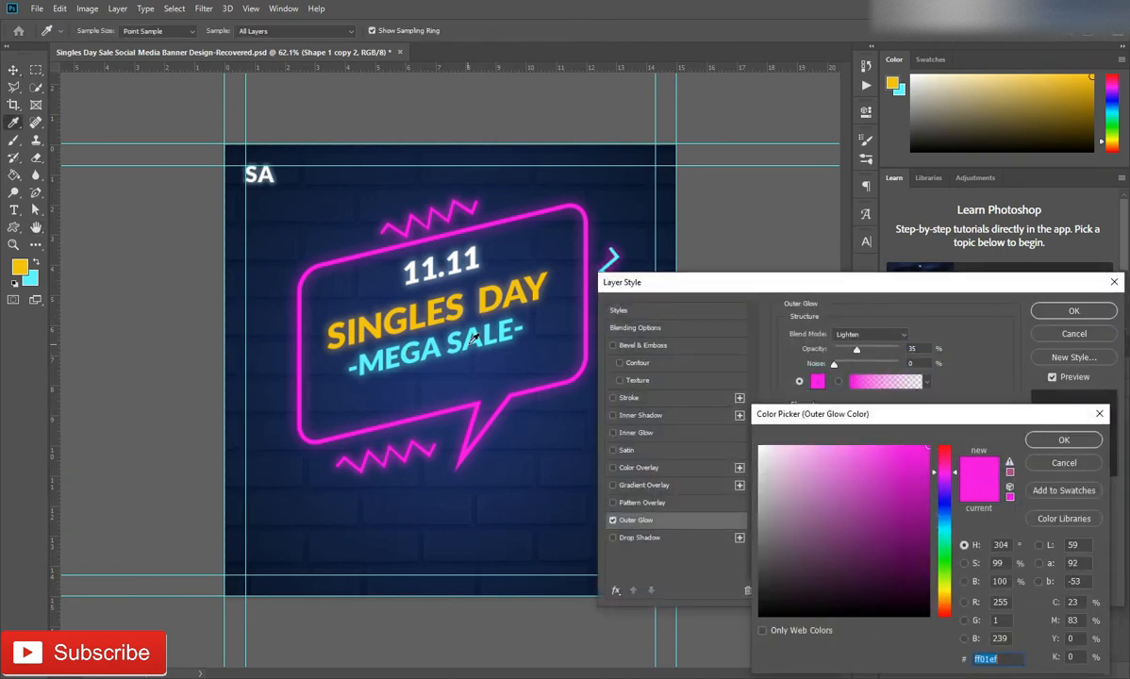
{"action": "left_click", "coordinate": [441, 325]}
{"action": "left_click", "coordinate": [1063, 439]}
{"action": "left_click", "coordinate": [1073, 310]}
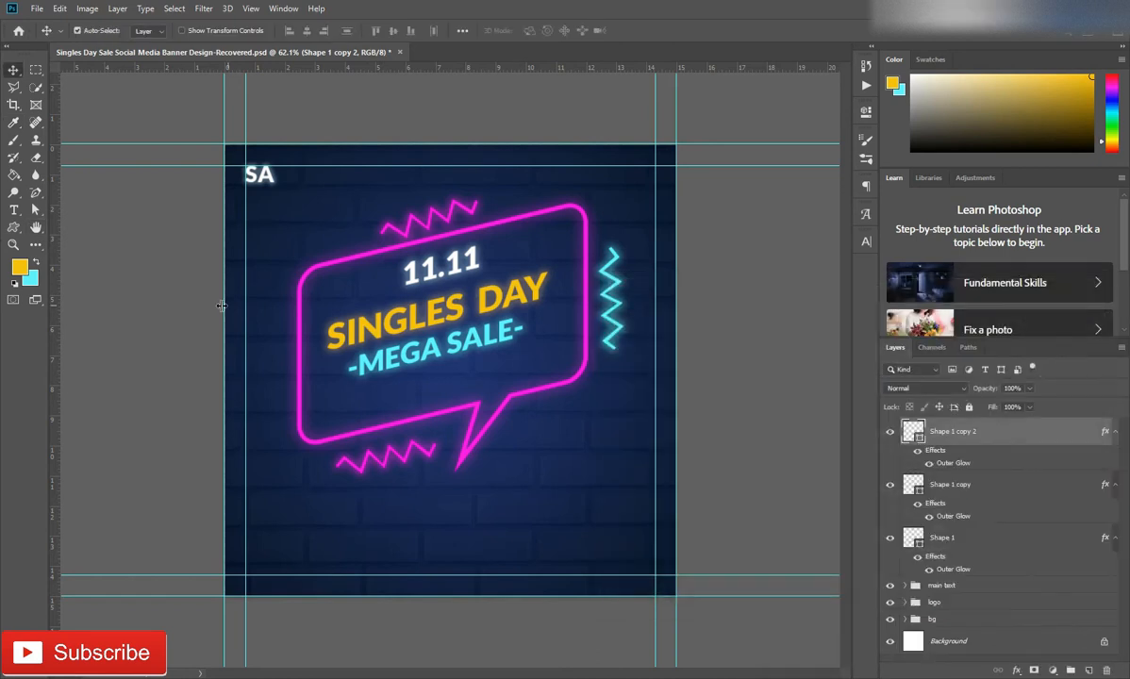
Draw a circle about 35 px in diameter below the left part of the -MEGA SALE- text
{"action": "left_click", "coordinate": [14, 227]}
{"action": "left_click", "coordinate": [63, 254]}
{"action": "scroll", "coordinate": [380, 375], "scroll_direction": "up", "scroll_amount": 5}
{"action": "left_click_drag", "start_coordinate": [385, 375], "coordinate": [409, 397]}
Remove the small circle's fill and give it a yellow stroke 4.43 px wide
{"action": "left_click", "coordinate": [671, 213]}
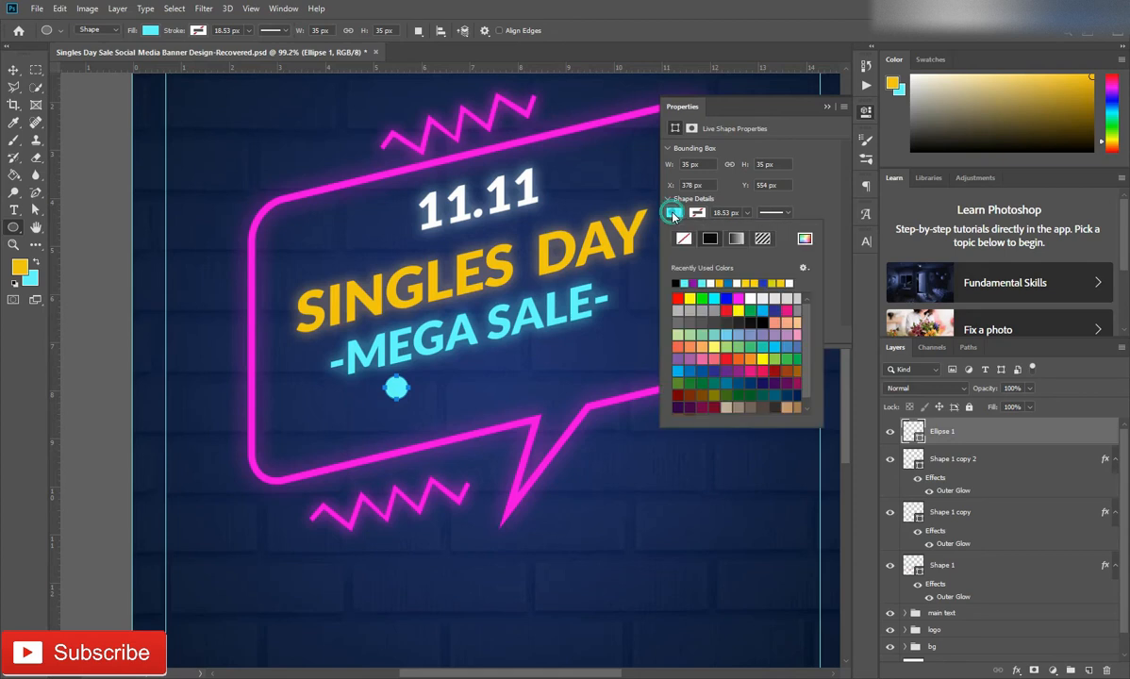
{"action": "left_click", "coordinate": [684, 238]}
{"action": "left_click", "coordinate": [698, 212]}
{"action": "left_click", "coordinate": [698, 212]}
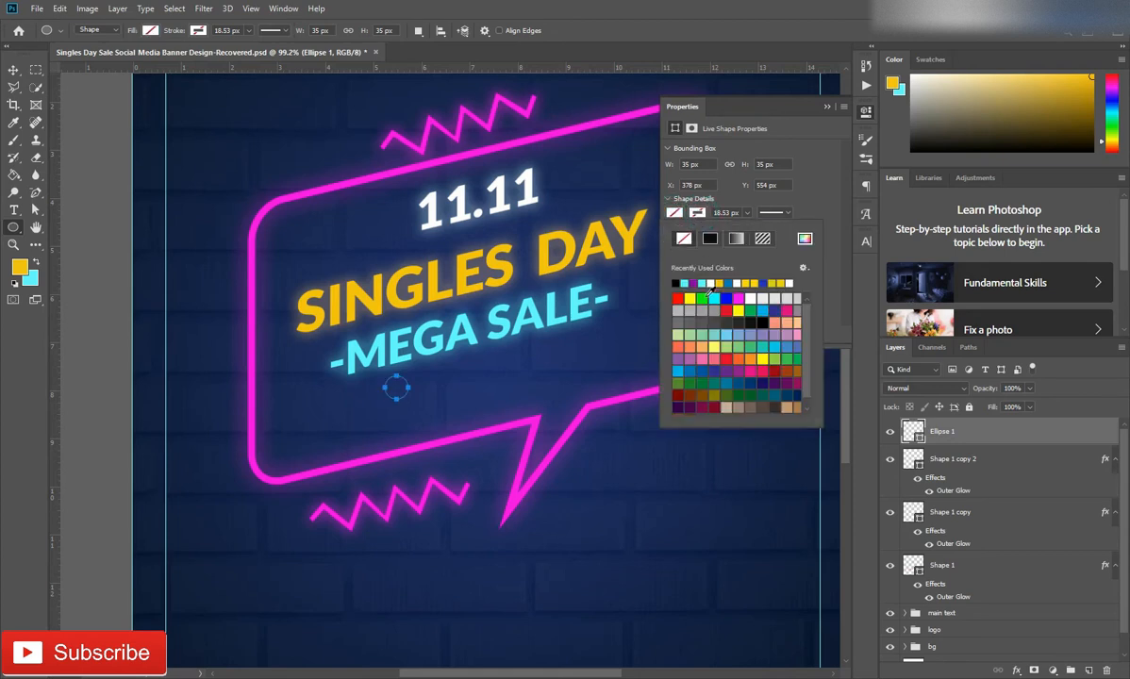
{"action": "left_click", "coordinate": [719, 283]}
{"action": "left_click", "coordinate": [715, 190]}
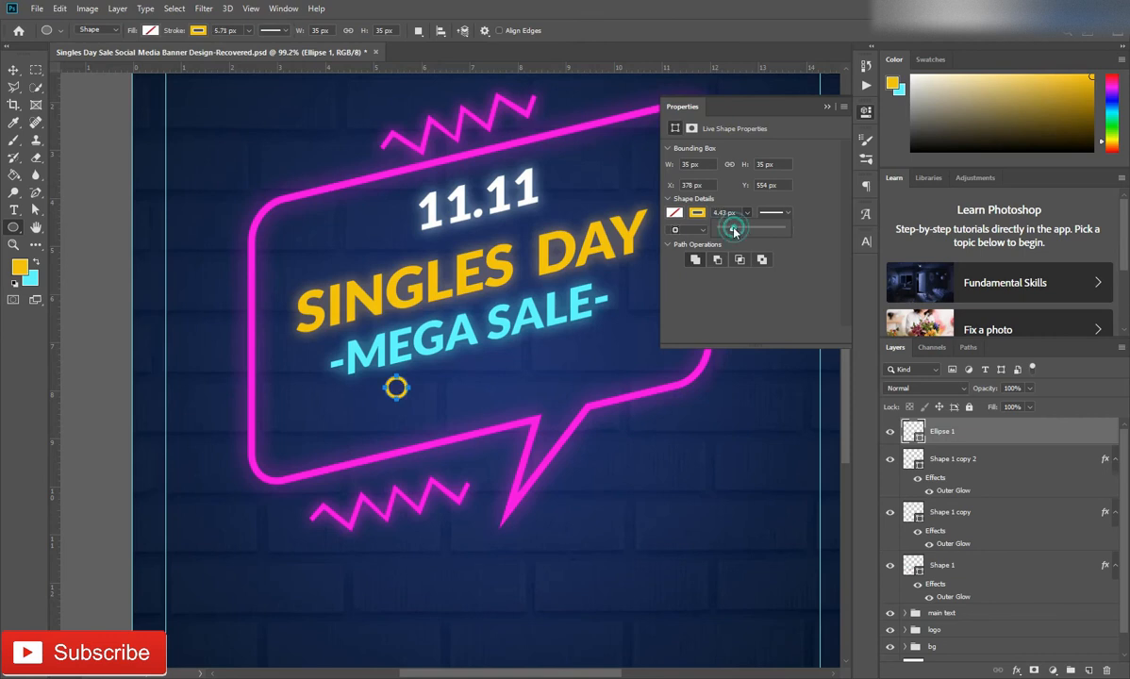
{"action": "left_click", "coordinate": [814, 179]}
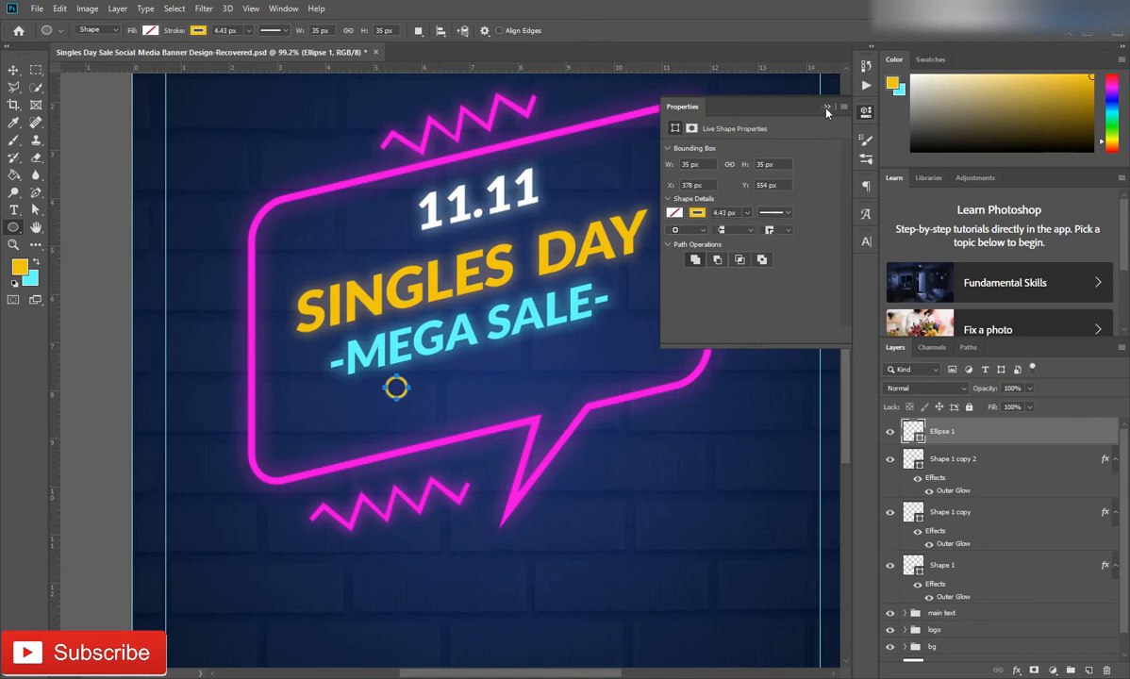
{"action": "left_click", "coordinate": [828, 108]}
Add an outer glow to the small circle using the yellow sampled from the SINGLES DAY text
{"action": "double_click", "coordinate": [1019, 440]}
{"action": "left_click", "coordinate": [636, 519]}
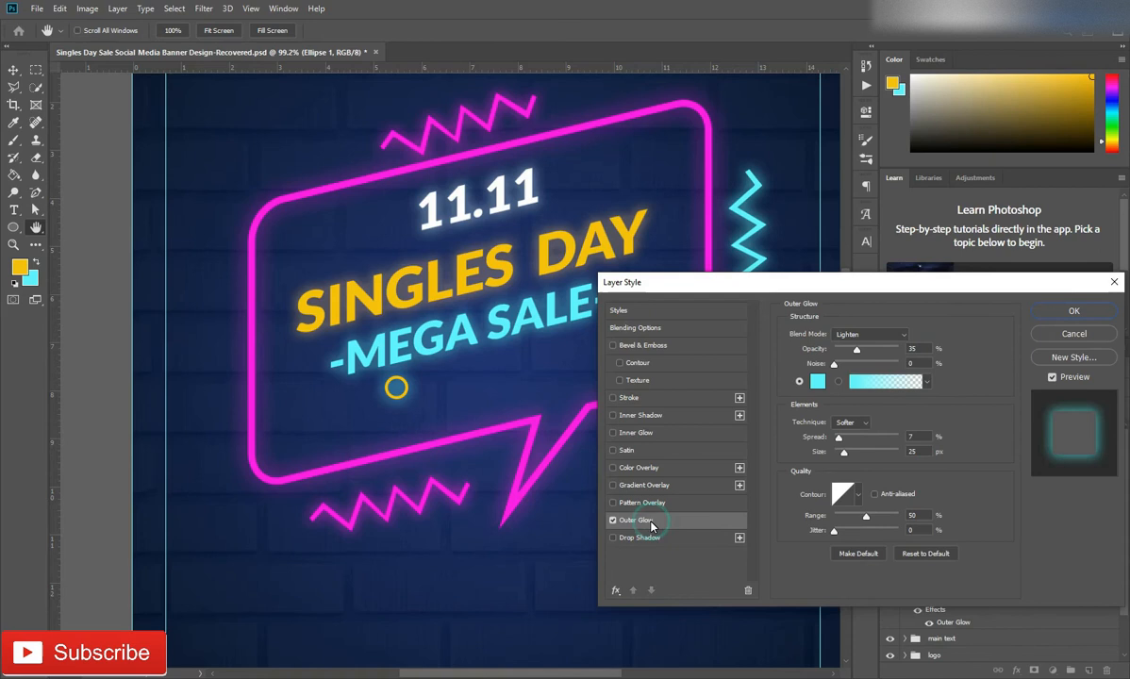
{"action": "left_click", "coordinate": [818, 381]}
{"action": "left_click", "coordinate": [493, 259]}
{"action": "left_click", "coordinate": [1063, 439]}
{"action": "left_click", "coordinate": [1072, 312]}
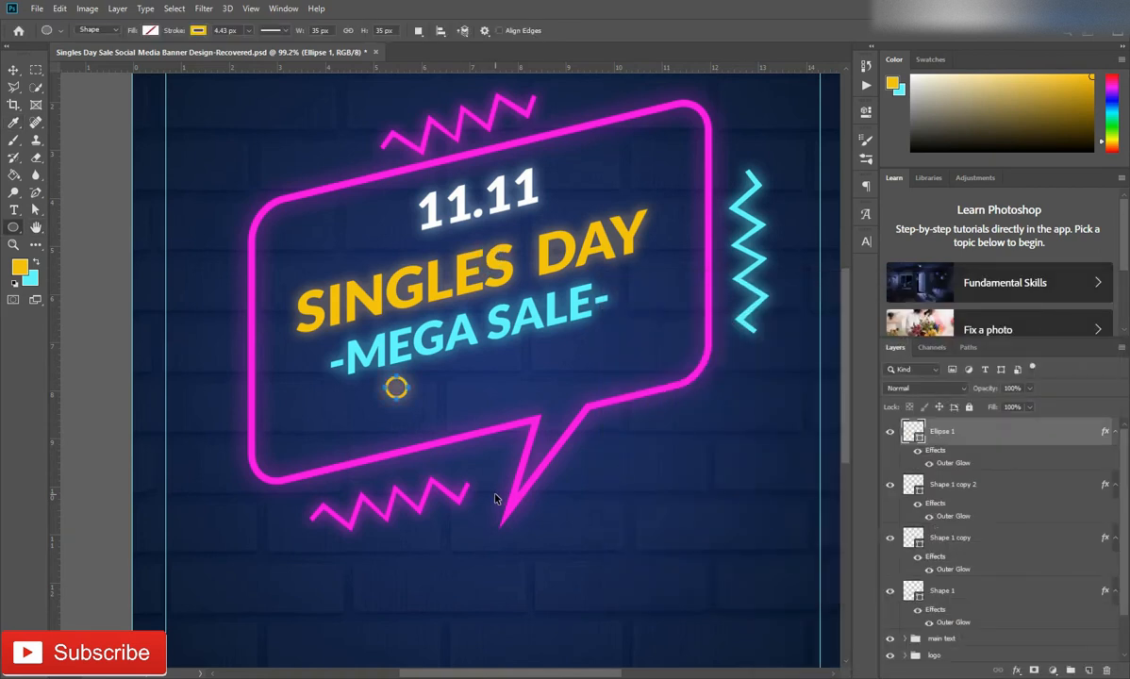
Move the circle below the upright cyan zigzag and place two copies, one under the bubble and one beyond its upper-left corner
{"action": "key", "text": "ctrl+t"}
{"action": "left_click_drag", "start_coordinate": [396, 387], "coordinate": [770, 393]}
{"action": "key", "text": "Return"}
{"action": "key", "text": "ctrl+alt+t"}
{"action": "left_click_drag", "start_coordinate": [773, 394], "coordinate": [441, 558]}
{"action": "left_click", "coordinate": [563, 30]}
{"action": "key", "text": "ctrl+alt+t"}
{"action": "left_click", "coordinate": [563, 34]}
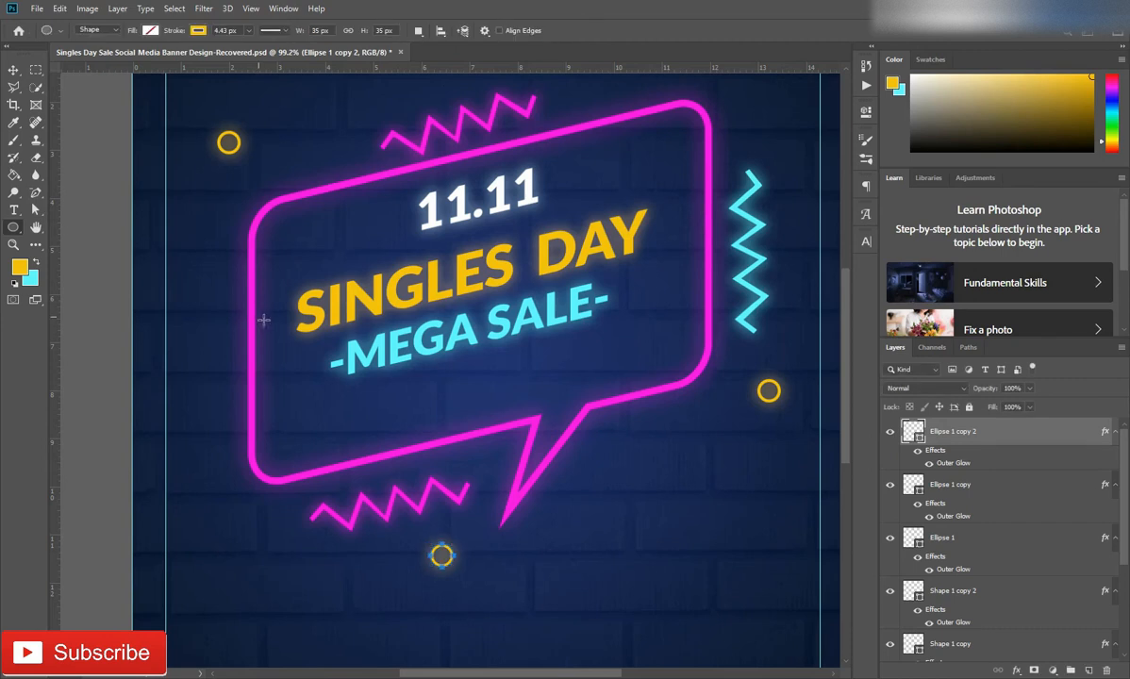
Draw a custom plus shape about 52 px wide between the upper-left circle and the upper pink zigzag
{"action": "scroll", "coordinate": [288, 352], "scroll_direction": "down", "scroll_amount": 6}
{"action": "scroll", "coordinate": [295, 355], "scroll_direction": "up", "scroll_amount": 3}
{"action": "left_click", "coordinate": [13, 232]}
{"action": "right_click", "coordinate": [13, 231]}
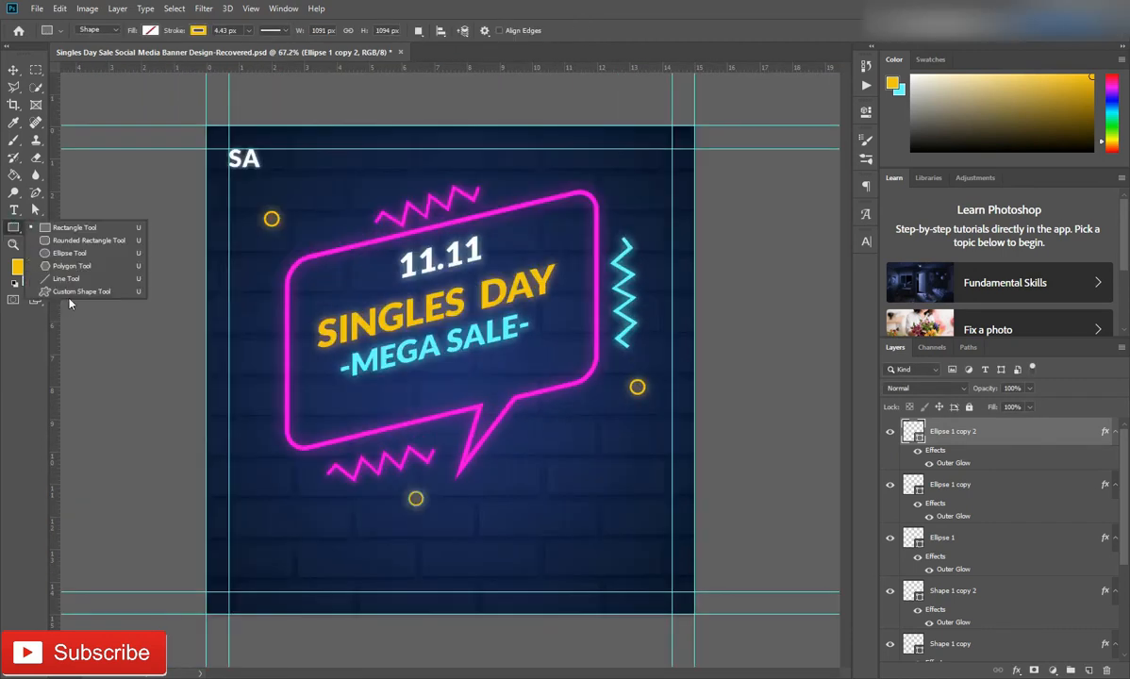
{"action": "left_click", "coordinate": [66, 289]}
{"action": "left_click_drag", "start_coordinate": [330, 218], "coordinate": [352, 237]}
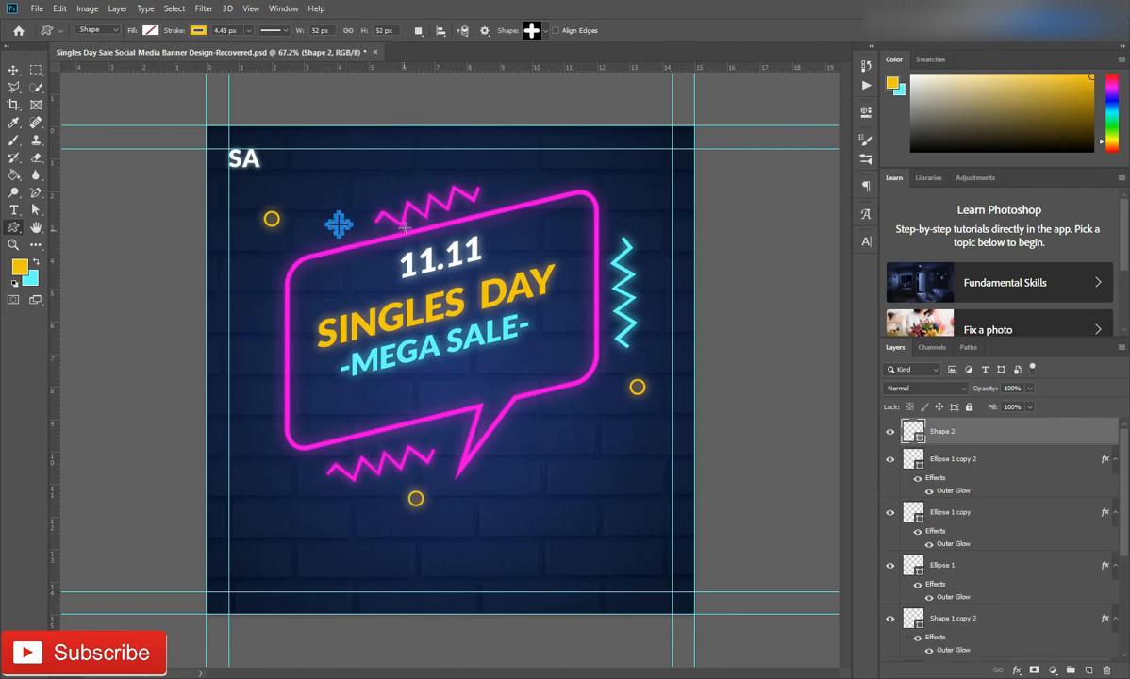
Give the plus shape a solid white fill with no stroke
{"action": "left_click", "coordinate": [198, 31]}
{"action": "left_click", "coordinate": [179, 100]}
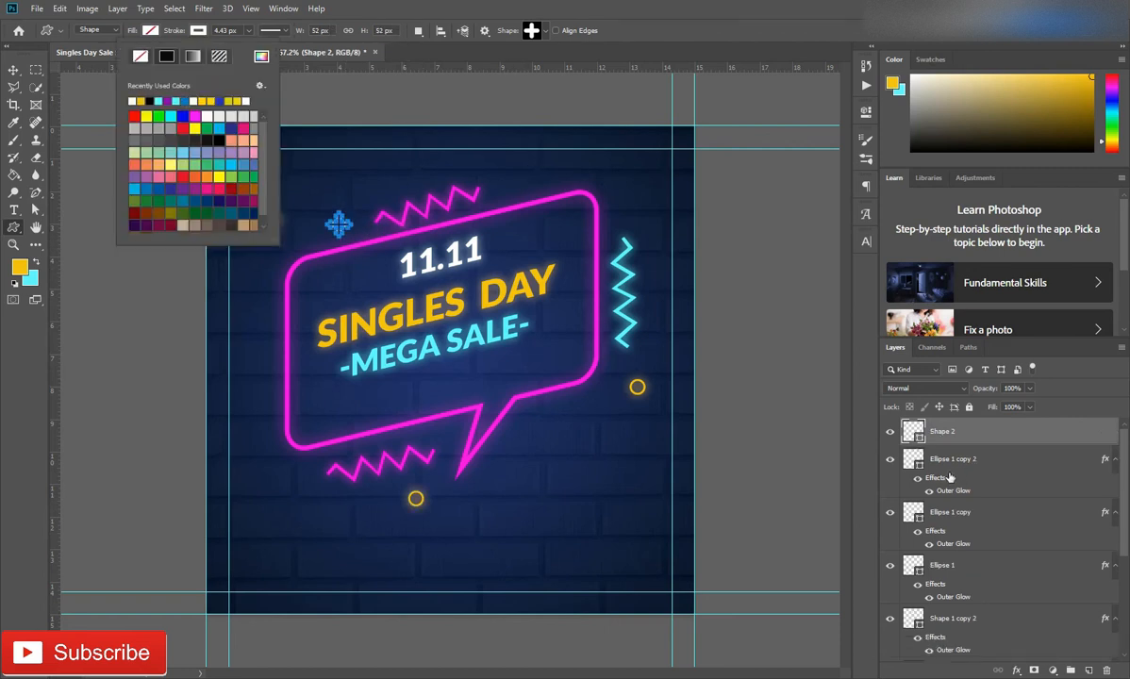
{"action": "left_click", "coordinate": [990, 434]}
{"action": "double_click", "coordinate": [993, 435]}
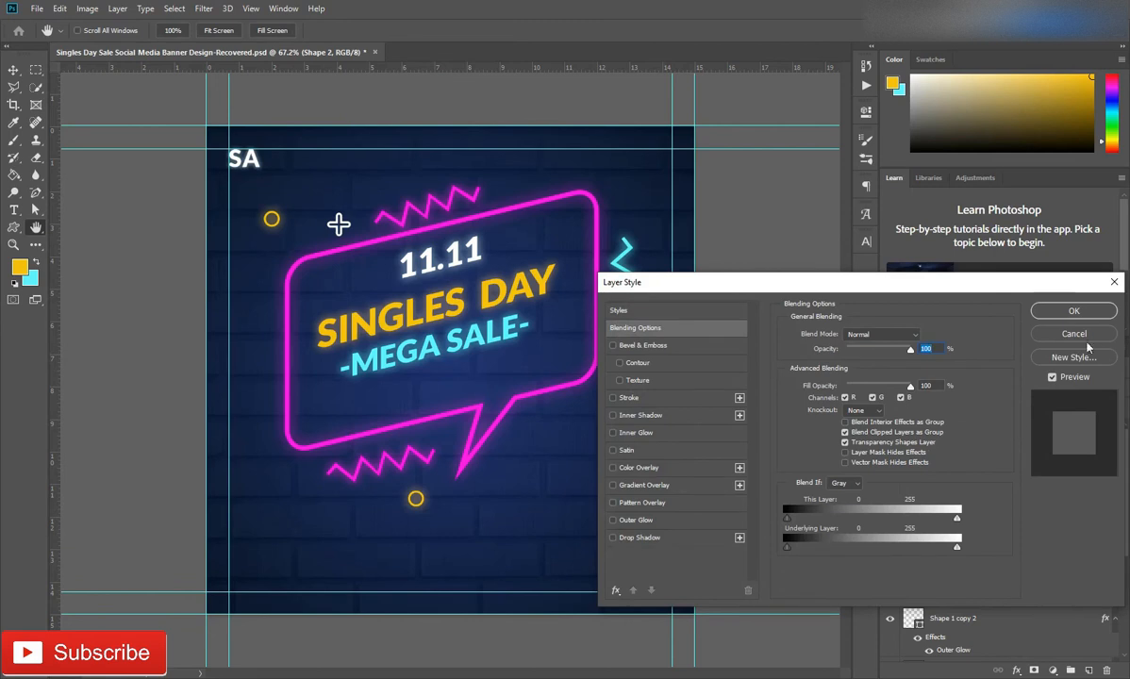
{"action": "left_click", "coordinate": [1012, 314]}
{"action": "left_click", "coordinate": [195, 32]}
{"action": "left_click", "coordinate": [149, 31]}
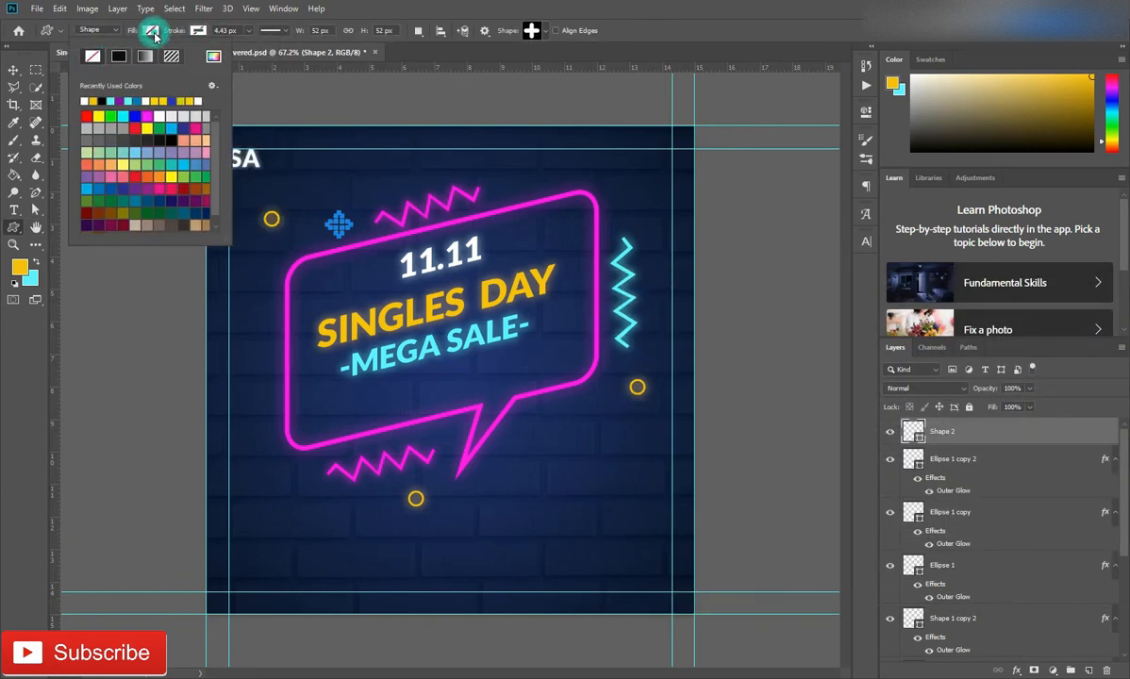
Add an outer glow to the plus shape using the white (ffffff) sampled from the 11.11 text
{"action": "double_click", "coordinate": [996, 434]}
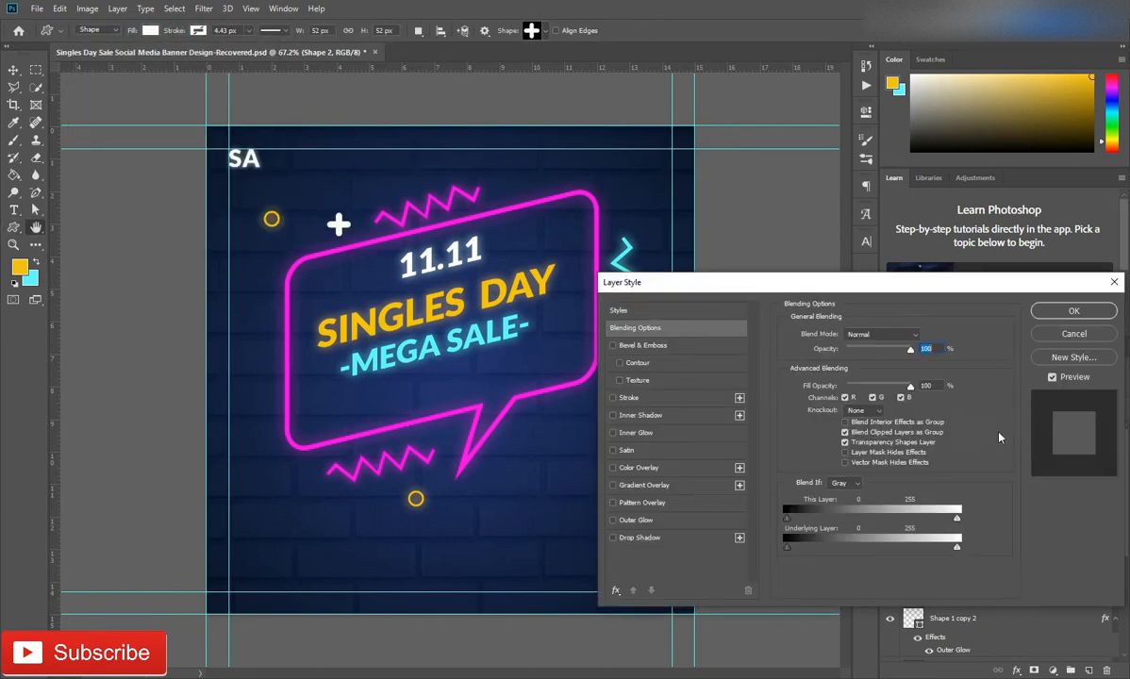
{"action": "left_click", "coordinate": [661, 520]}
{"action": "left_click", "coordinate": [817, 381]}
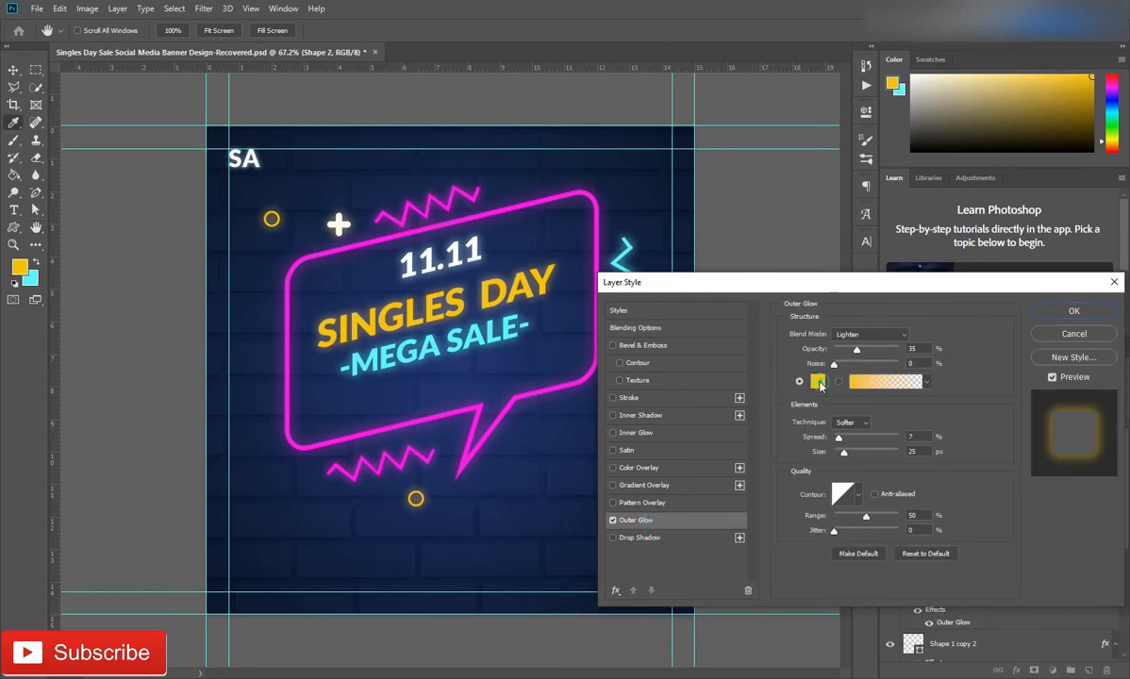
{"action": "left_click", "coordinate": [434, 248]}
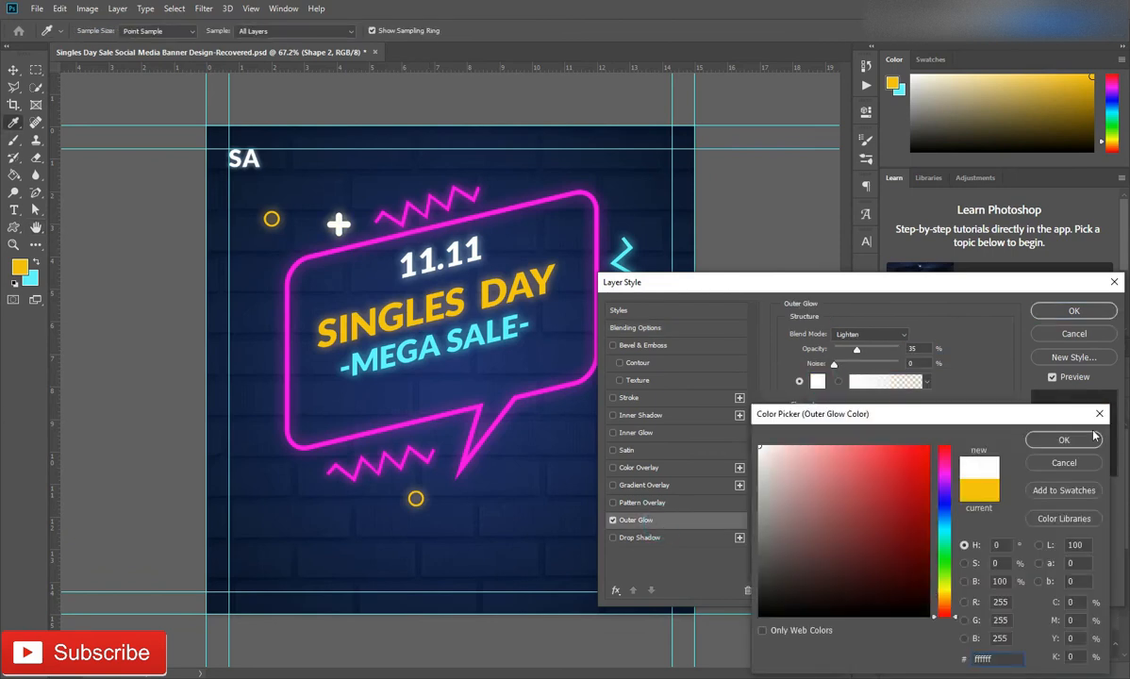
{"action": "left_click", "coordinate": [1063, 439]}
{"action": "left_click", "coordinate": [1062, 316]}
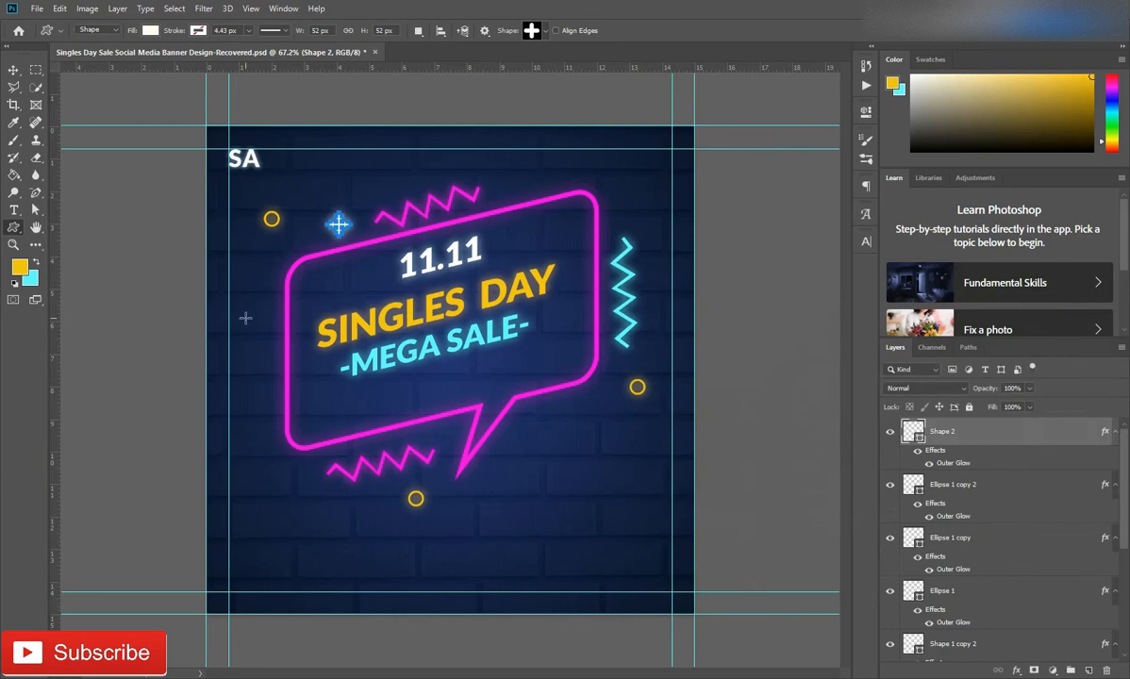
Move the upper pink zigzag toward the bubble's upper-right corner and shift the plus shape along the bubble's top edge
{"action": "key", "text": "v"}
{"action": "scroll", "coordinate": [464, 182], "scroll_direction": "up", "scroll_amount": 4}
{"action": "left_click_drag", "start_coordinate": [424, 153], "coordinate": [617, 112]}
{"action": "left_click_drag", "start_coordinate": [166, 188], "coordinate": [382, 122]}
{"action": "key", "text": "ctrl+t"}
{"action": "key", "text": "Return"}
{"action": "left_click_drag", "start_coordinate": [520, 144], "coordinate": [548, 90]}
{"action": "scroll", "coordinate": [525, 116], "scroll_direction": "down", "scroll_amount": 3}
Rotate the plus shape into an X and position it just left of the upper pink zigzag
{"action": "key", "text": "ctrl+t"}
{"action": "left_click_drag", "start_coordinate": [483, 111], "coordinate": [494, 111]}
{"action": "left_click_drag", "start_coordinate": [553, 90], "coordinate": [554, 83]}
{"action": "left_click_drag", "start_coordinate": [535, 95], "coordinate": [544, 99]}
{"action": "left_click", "coordinate": [562, 30]}
{"action": "left_click_drag", "start_coordinate": [447, 125], "coordinate": [468, 135]}
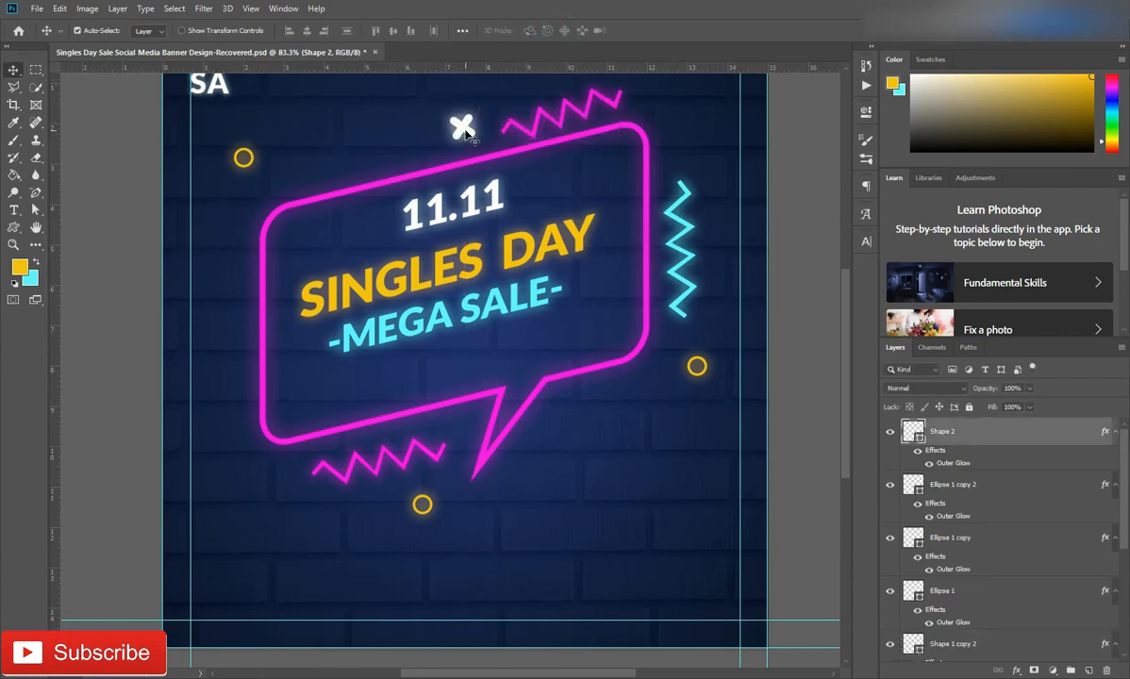
Duplicate the white X twice, placing one copy below the bubble's lower-left corner and the other right of its tail
{"action": "key", "text": "x"}
{"action": "left_click_drag", "start_coordinate": [463, 127], "coordinate": [245, 487]}
{"action": "left_click_drag", "start_coordinate": [592, 424], "coordinate": [578, 418]}
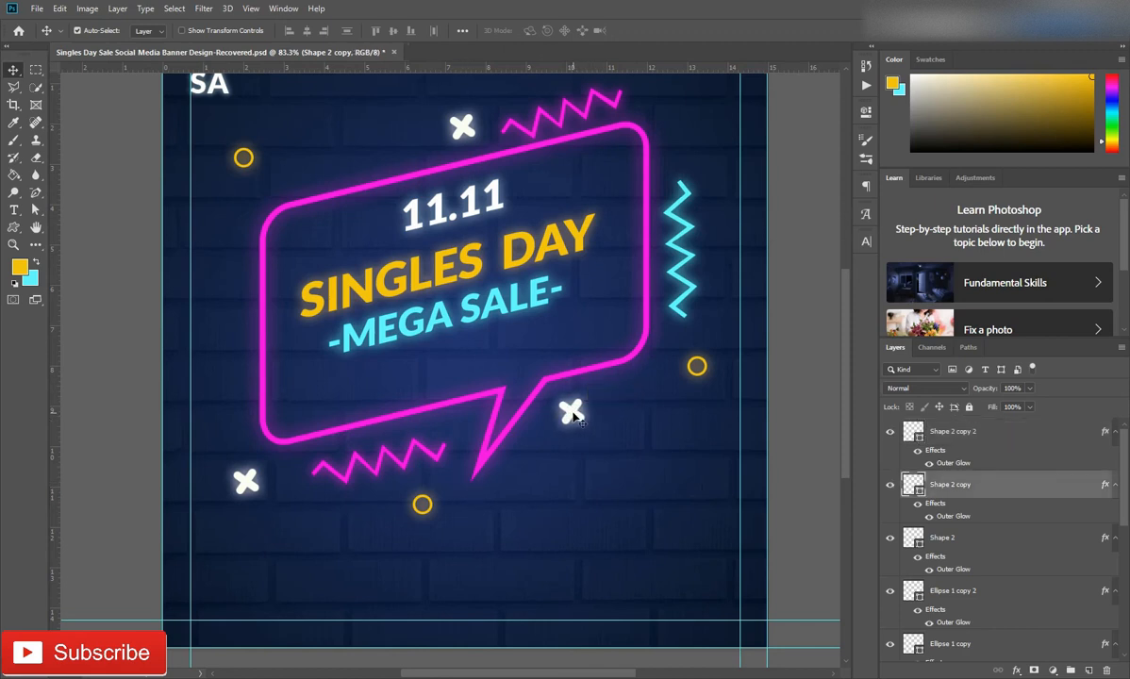
Nudge the lower-left X slightly upward and fill it with the cyan background colour
{"action": "left_click_drag", "start_coordinate": [253, 488], "coordinate": [251, 473]}
{"action": "left_click", "coordinate": [37, 195]}
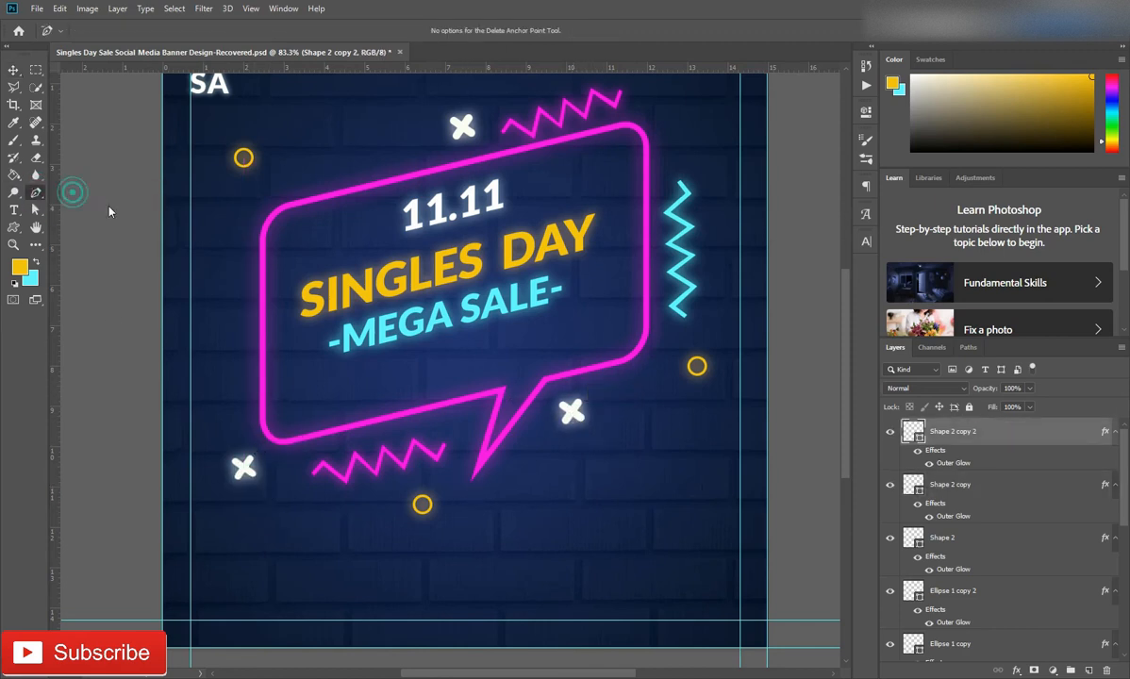
{"action": "key", "text": "ctrl+BackSpace"}
Draw a small upright zigzag about 25 by 71 px left of the speech bubble with the Pen tool
{"action": "left_click", "coordinate": [225, 256]}
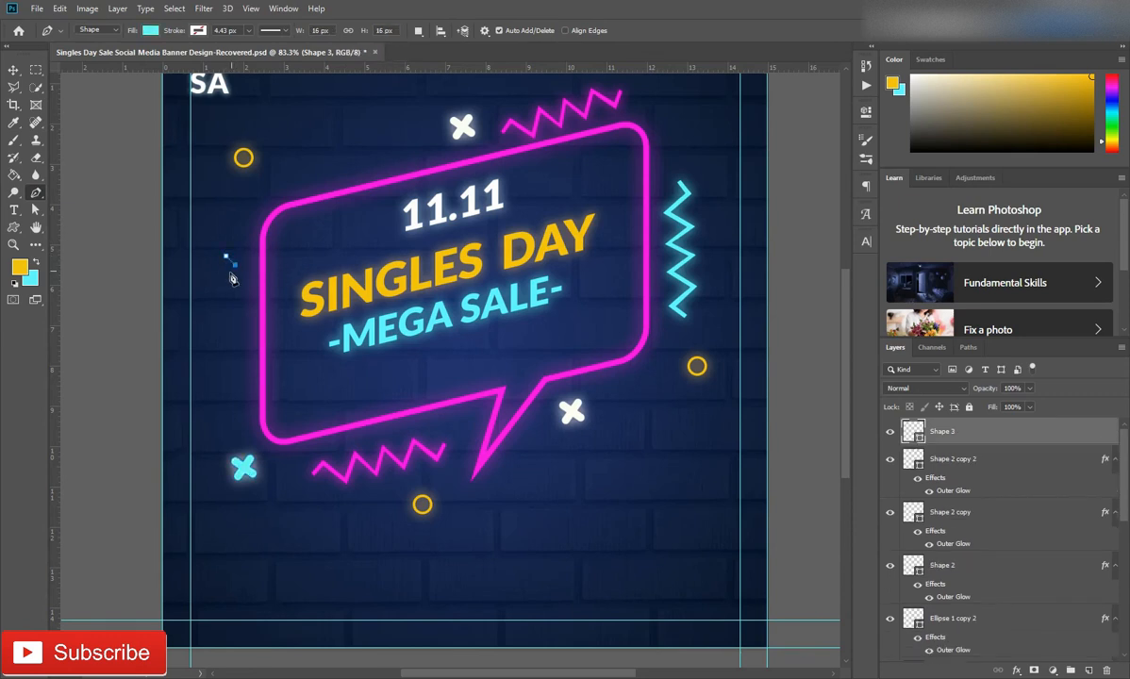
{"action": "left_click", "coordinate": [226, 277]}
{"action": "left_click", "coordinate": [235, 280]}
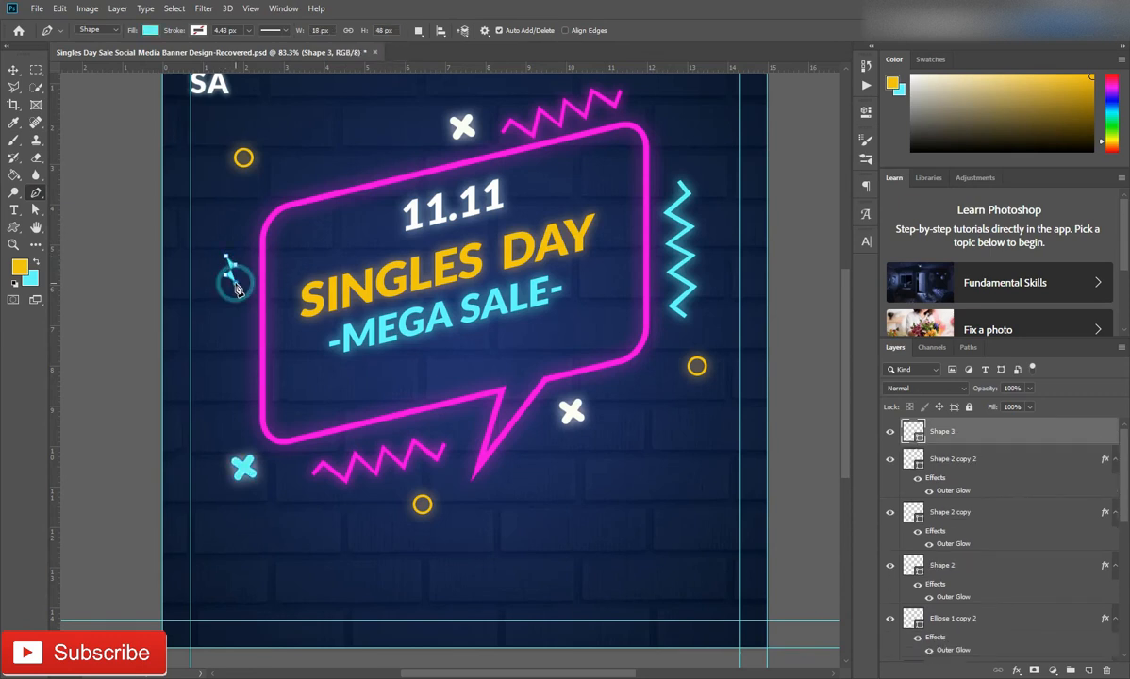
{"action": "left_click", "coordinate": [225, 290]}
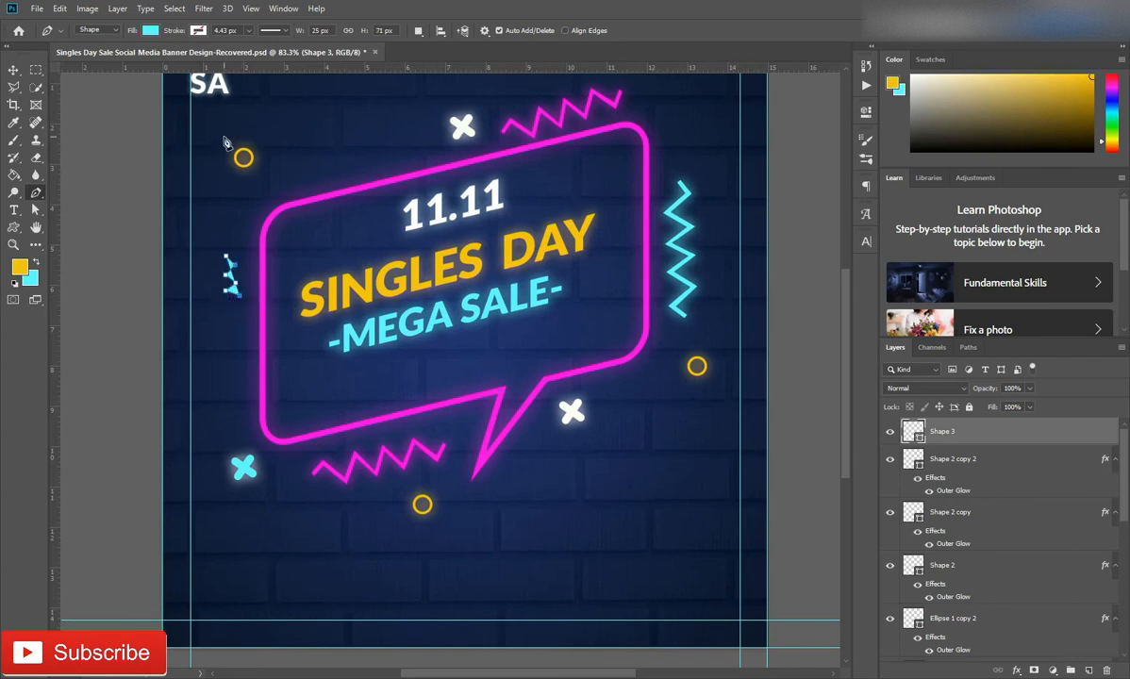
Remove the small zigzag's fill and give it a cyan stroke
{"action": "left_click", "coordinate": [149, 33]}
{"action": "left_click", "coordinate": [89, 55]}
{"action": "left_click", "coordinate": [201, 32]}
{"action": "left_click", "coordinate": [133, 101]}
{"action": "left_click", "coordinate": [379, 19]}
Even out the small zigzag by moving its anchor points until it is about 22 by 89 px
{"action": "scroll", "coordinate": [225, 316], "scroll_direction": "up", "scroll_amount": 10}
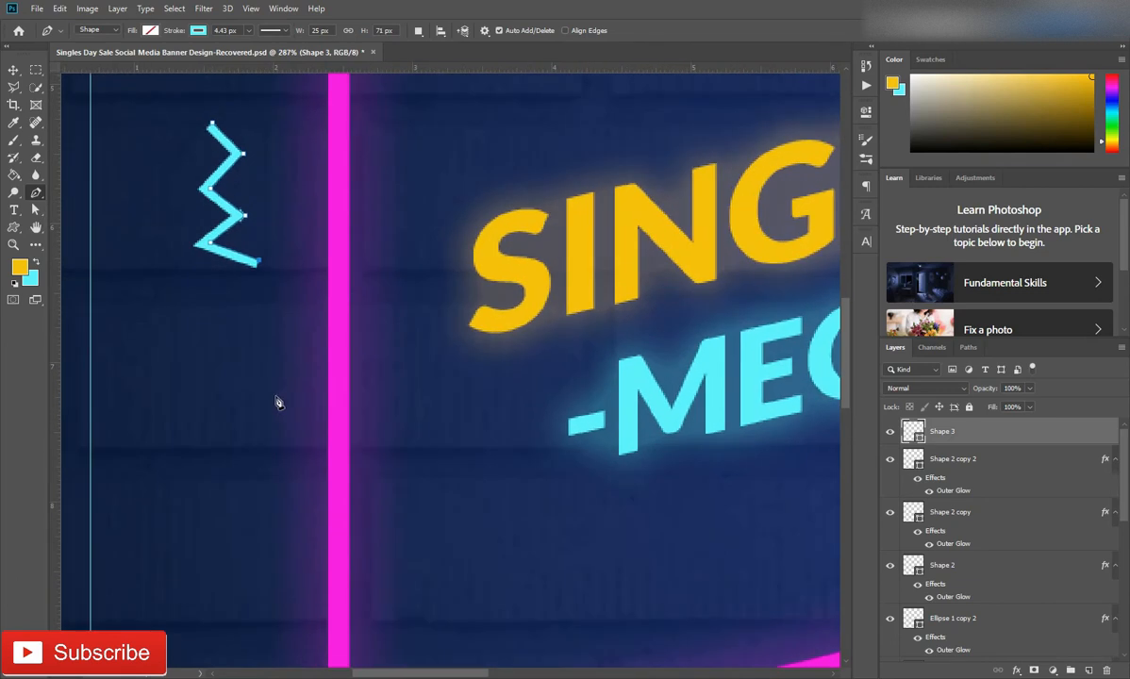
{"action": "left_click", "coordinate": [36, 209]}
{"action": "left_click_drag", "start_coordinate": [259, 261], "coordinate": [206, 249]}
{"action": "left_click_drag", "start_coordinate": [211, 123], "coordinate": [218, 112]}
{"action": "left_click_drag", "start_coordinate": [243, 153], "coordinate": [245, 151]}
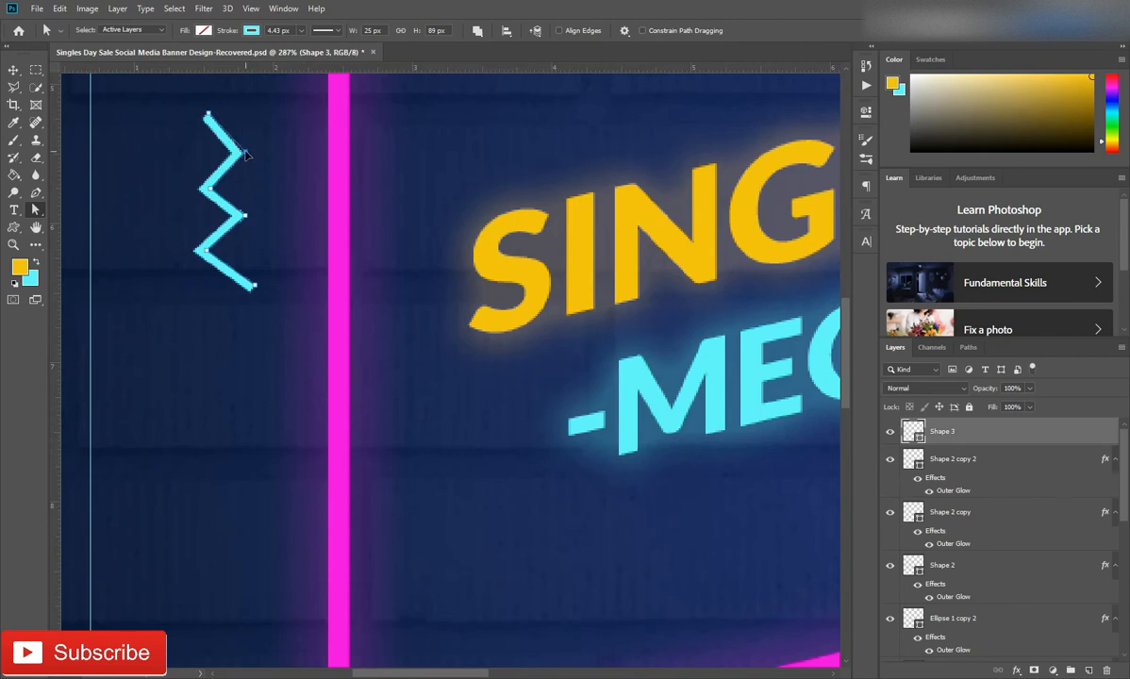
{"action": "left_click_drag", "start_coordinate": [209, 189], "coordinate": [206, 187]}
Add an outer glow to the small zigzag using the cyan (5cfbff) sampled from the -MEGA SALE- text
{"action": "scroll", "coordinate": [250, 291], "scroll_direction": "down", "scroll_amount": 5}
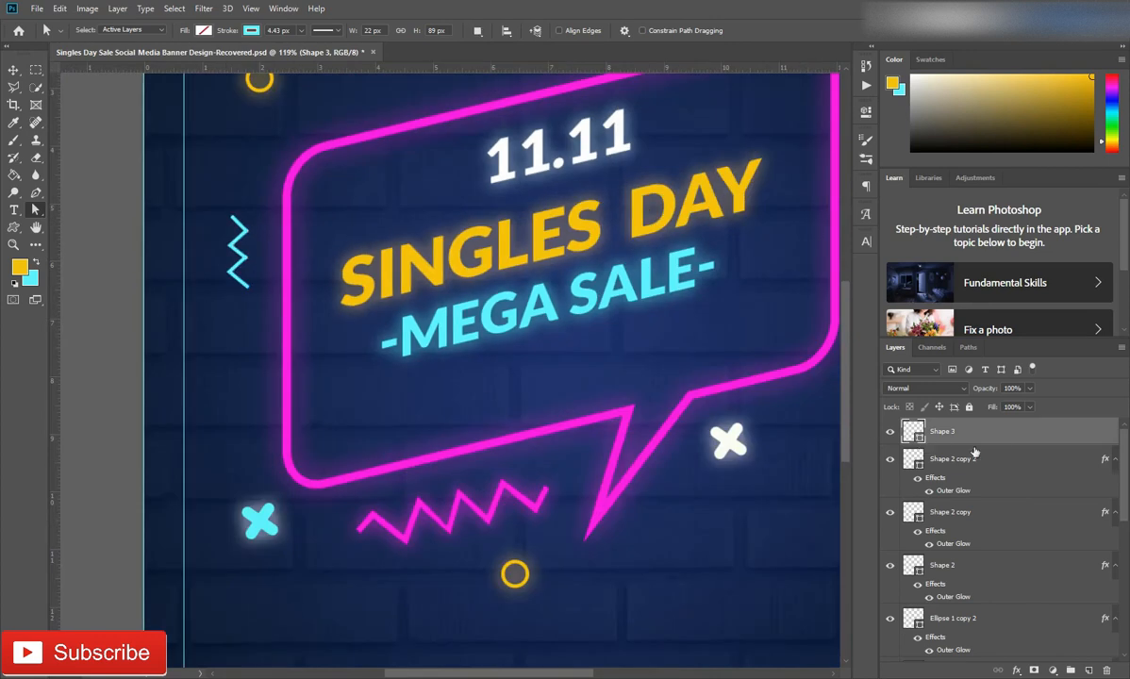
{"action": "double_click", "coordinate": [999, 437]}
{"action": "left_click", "coordinate": [636, 519]}
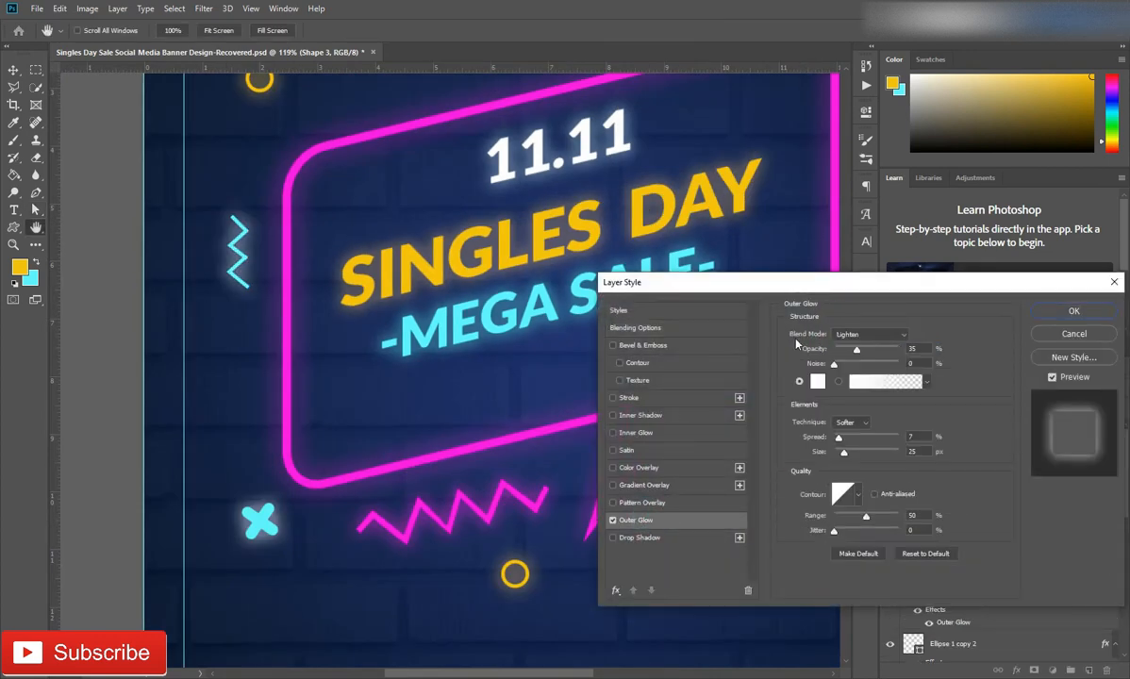
{"action": "left_click", "coordinate": [817, 381]}
{"action": "left_click", "coordinate": [487, 318]}
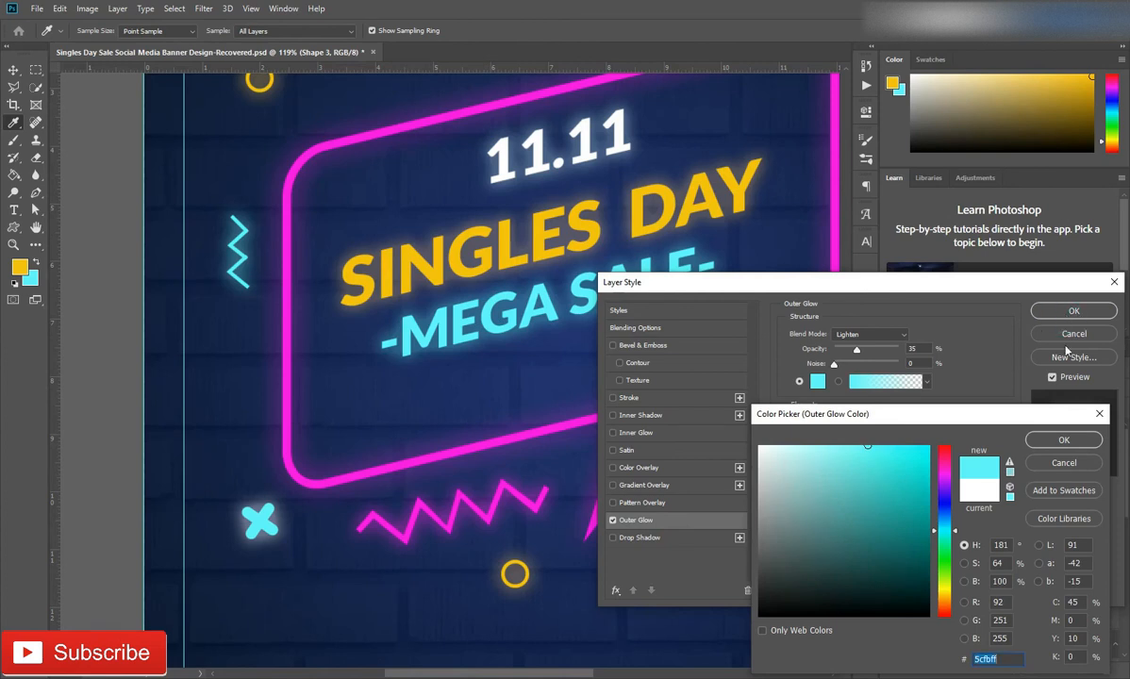
{"action": "left_click", "coordinate": [1063, 439]}
{"action": "left_click", "coordinate": [1073, 311]}
Thicken the small zigzag's stroke to 6.99 px and adjust its stroke line options
{"action": "left_click_drag", "start_coordinate": [303, 51], "coordinate": [305, 51]}
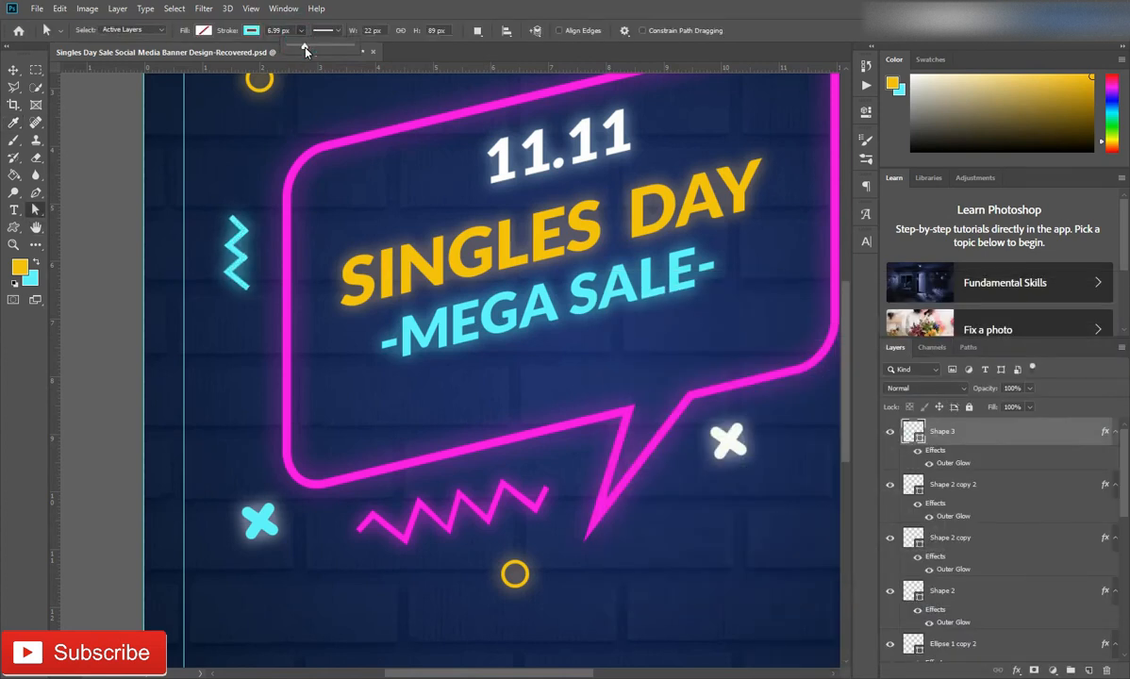
{"action": "left_click", "coordinate": [323, 30]}
{"action": "left_click", "coordinate": [340, 193]}
{"action": "left_click", "coordinate": [378, 173]}
{"action": "left_click", "coordinate": [376, 192]}
{"action": "left_click", "coordinate": [1002, 441]}
Enlarge the small zigzag, move it lower beside the bubble's left edge, and set its stroke width to about 13.40 px
{"action": "key", "text": "ctrl+0"}
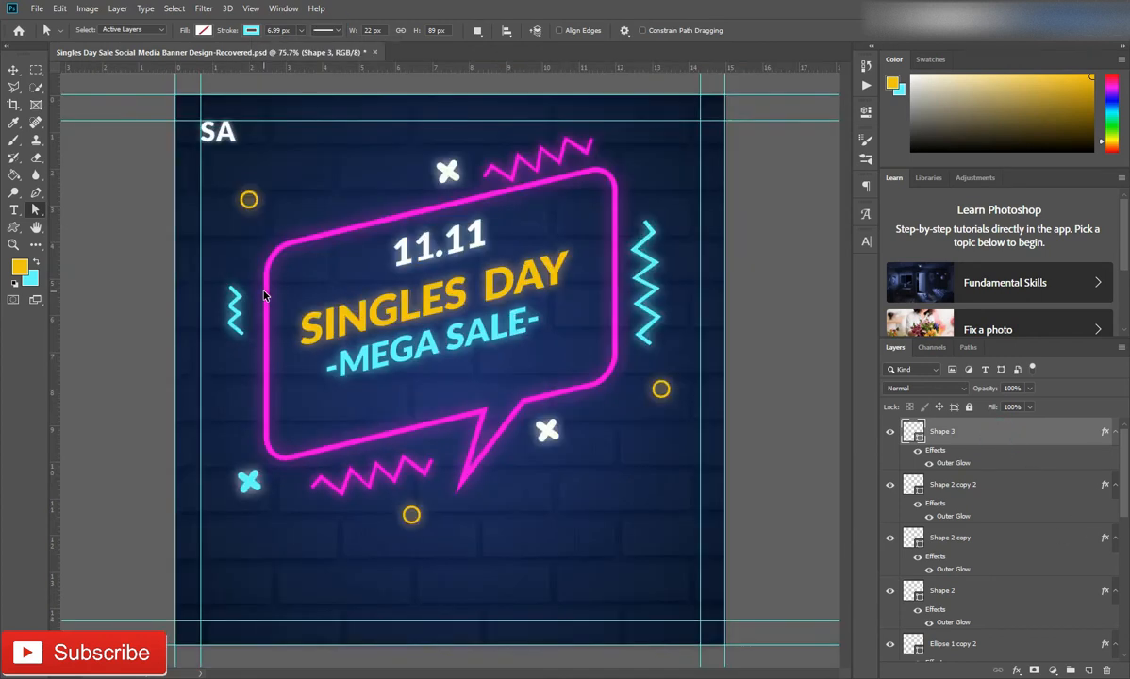
{"action": "key", "text": "ctrl+t"}
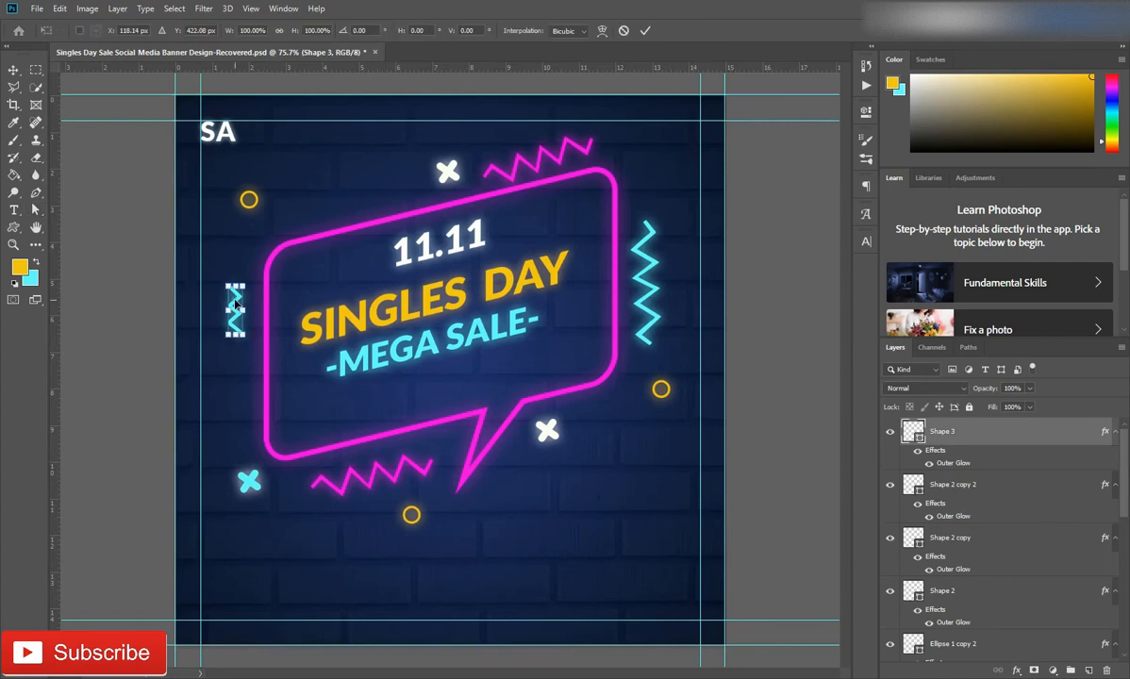
{"action": "mouse_move", "coordinate": [237, 345]}
{"action": "left_mouse_down"}
{"action": "mouse_move", "coordinate": [252, 328]}
{"action": "mouse_move", "coordinate": [244, 273]}
{"action": "mouse_move", "coordinate": [253, 347]}
{"action": "mouse_move", "coordinate": [246, 341]}
{"action": "mouse_move", "coordinate": [242, 360]}
{"action": "left_mouse_up"}
{"action": "left_click", "coordinate": [645, 31]}
{"action": "left_click", "coordinate": [302, 31]}
{"action": "left_click_drag", "start_coordinate": [301, 47], "coordinate": [310, 51]}
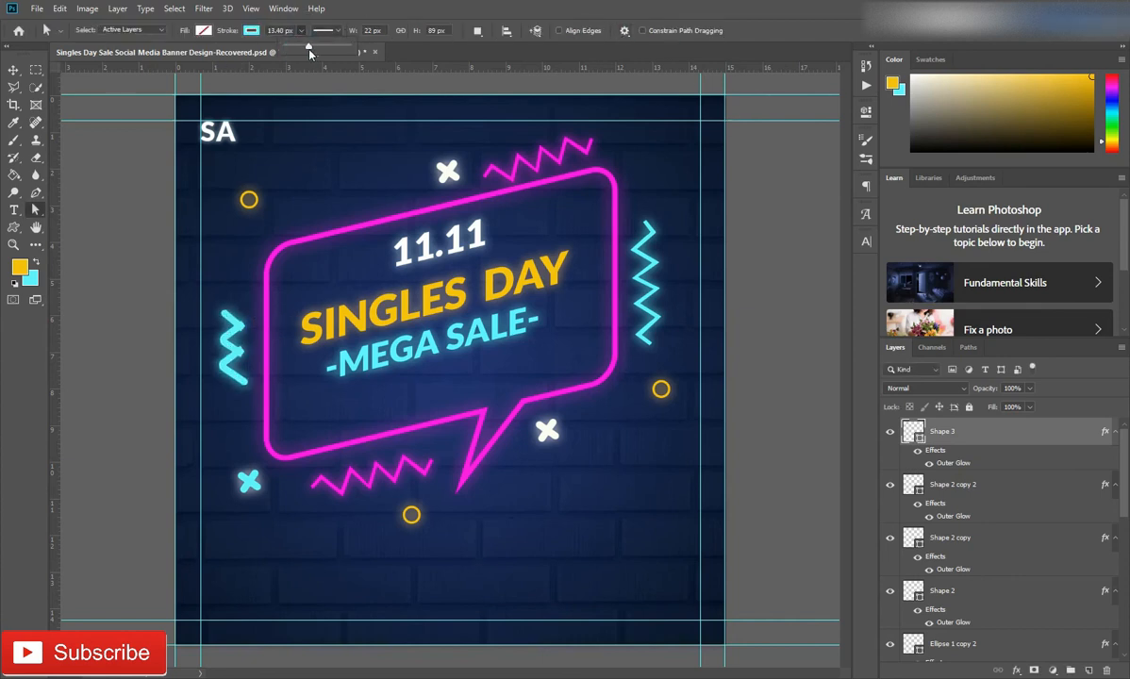
{"action": "key", "text": "Return"}
Duplicate the thick cyan zigzag, rotate the copy about 77° and place it above the bubble's upper-left edge
{"action": "key", "text": "ctrl+j"}
{"action": "key", "text": "ctrl+t"}
{"action": "left_click_drag", "start_coordinate": [226, 344], "coordinate": [275, 230]}
{"action": "key", "text": "ctrl+z"}
{"action": "left_click_drag", "start_coordinate": [235, 354], "coordinate": [330, 209]}
{"action": "left_click_drag", "start_coordinate": [326, 145], "coordinate": [355, 207]}
{"action": "left_click_drag", "start_coordinate": [372, 163], "coordinate": [379, 170]}
{"action": "left_click_drag", "start_coordinate": [348, 211], "coordinate": [354, 210]}
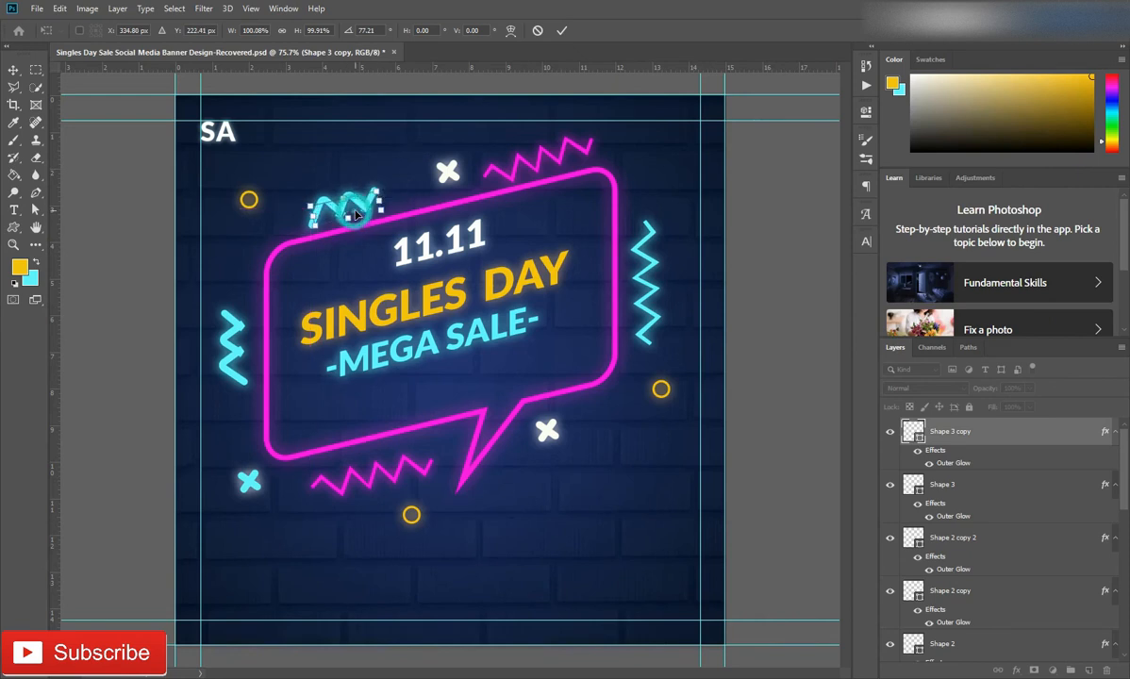
{"action": "left_click", "coordinate": [564, 31]}
Try to recolour the upper-left zigzag copy with the yellow (f8c102) sampled from the SINGLES DAY text
{"action": "double_click", "coordinate": [913, 432]}
{"action": "left_click", "coordinate": [555, 270]}
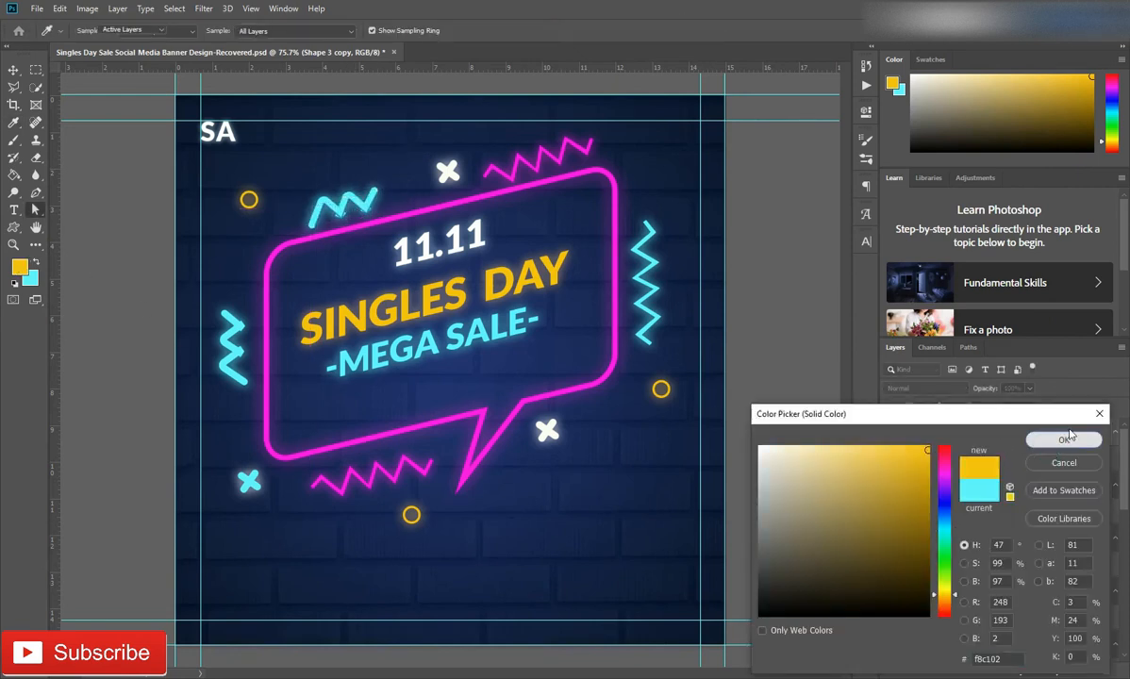
{"action": "left_click", "coordinate": [1066, 439]}
Set the upper-left zigzag copy's outer glow colour to the yellow (f8c102) of the SINGLES DAY text
{"action": "double_click", "coordinate": [946, 463]}
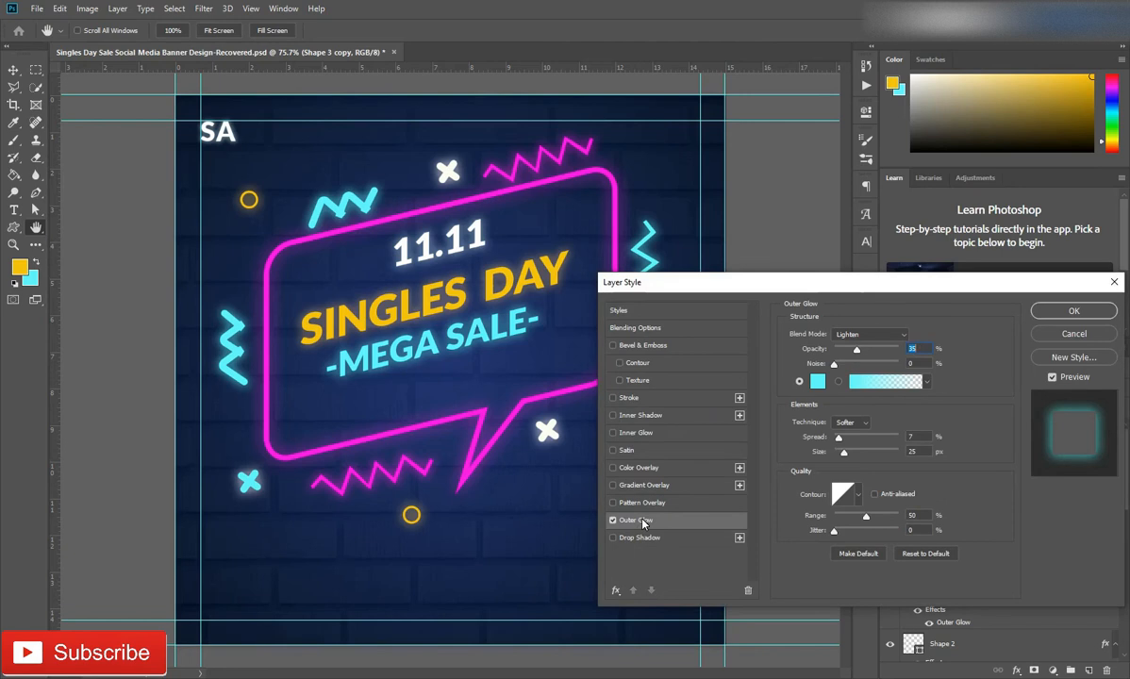
{"action": "left_click", "coordinate": [816, 381]}
{"action": "left_click", "coordinate": [346, 310]}
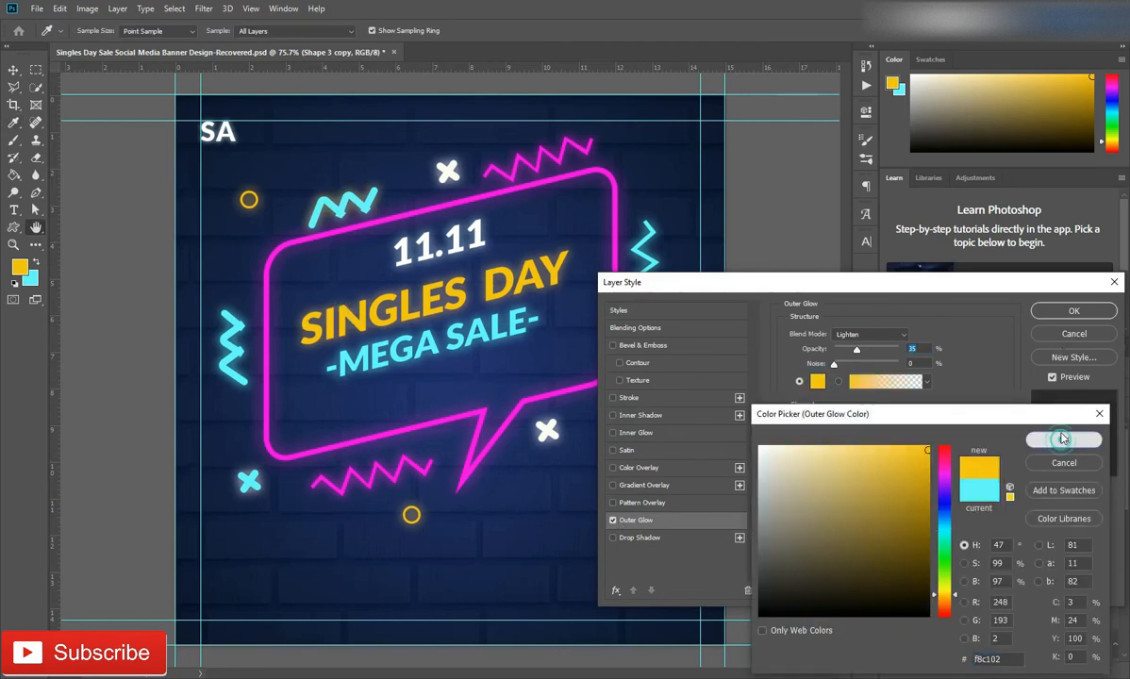
{"action": "left_click", "coordinate": [1062, 440]}
{"action": "left_click", "coordinate": [1074, 310]}
Set the stroke colour of the zigzag copy above the bubble's upper-left edge to yellow
{"action": "double_click", "coordinate": [913, 431]}
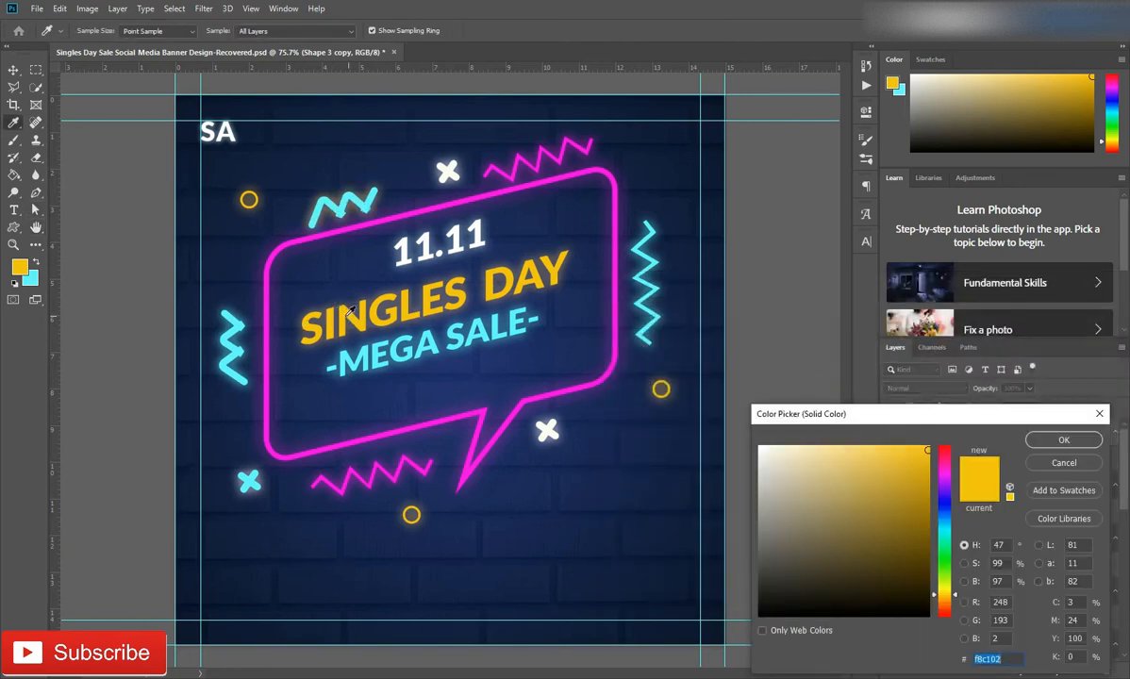
{"action": "left_click", "coordinate": [1062, 439]}
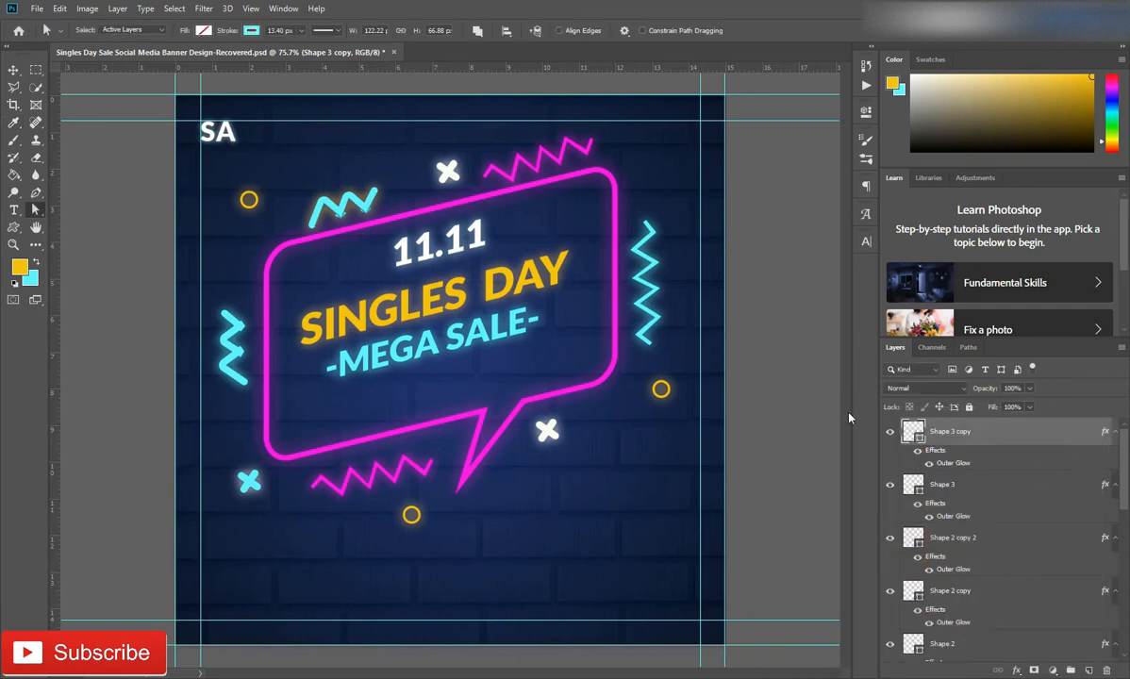
{"action": "left_click", "coordinate": [251, 30]}
{"action": "left_click", "coordinate": [204, 99]}
{"action": "left_click", "coordinate": [661, 395]}
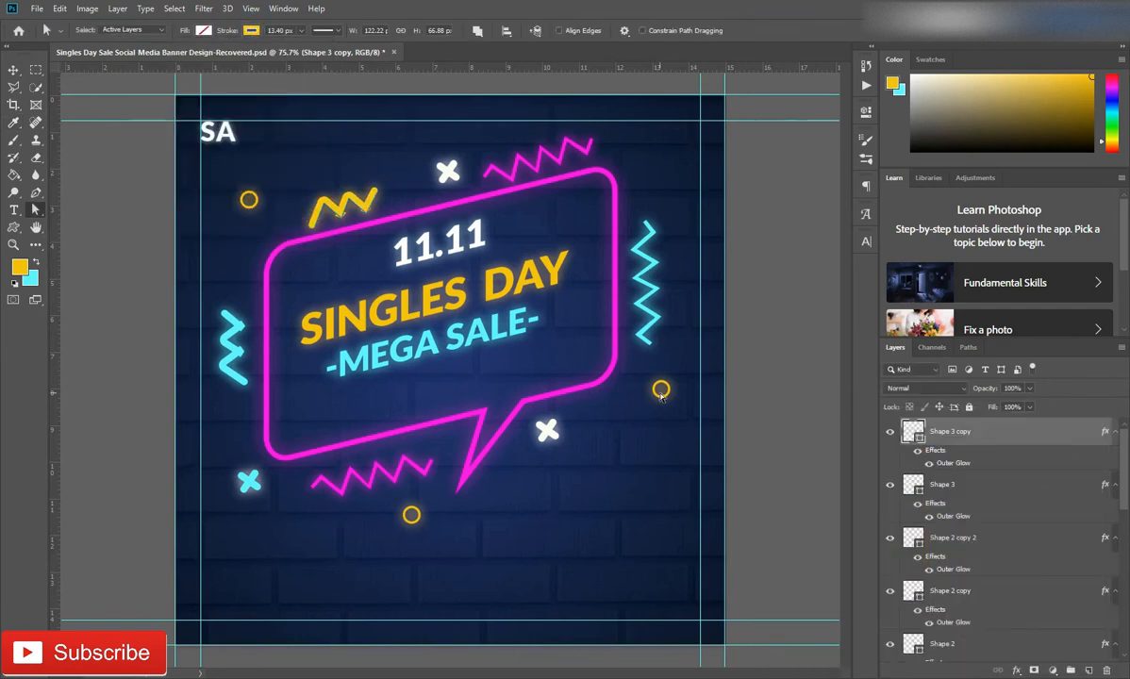
Duplicate the yellow zigzag, rotate the copy about -37° and place it below the bubble's lower-right corner, beside the white cross
{"action": "key", "text": "ctrl+j"}
{"action": "key", "text": "ctrl+t"}
{"action": "left_click_drag", "start_coordinate": [342, 208], "coordinate": [606, 411]}
{"action": "left_click_drag", "start_coordinate": [666, 369], "coordinate": [641, 355]}
{"action": "left_click_drag", "start_coordinate": [611, 415], "coordinate": [614, 420]}
{"action": "left_click_drag", "start_coordinate": [635, 379], "coordinate": [623, 377]}
{"action": "left_click_drag", "start_coordinate": [613, 424], "coordinate": [608, 424]}
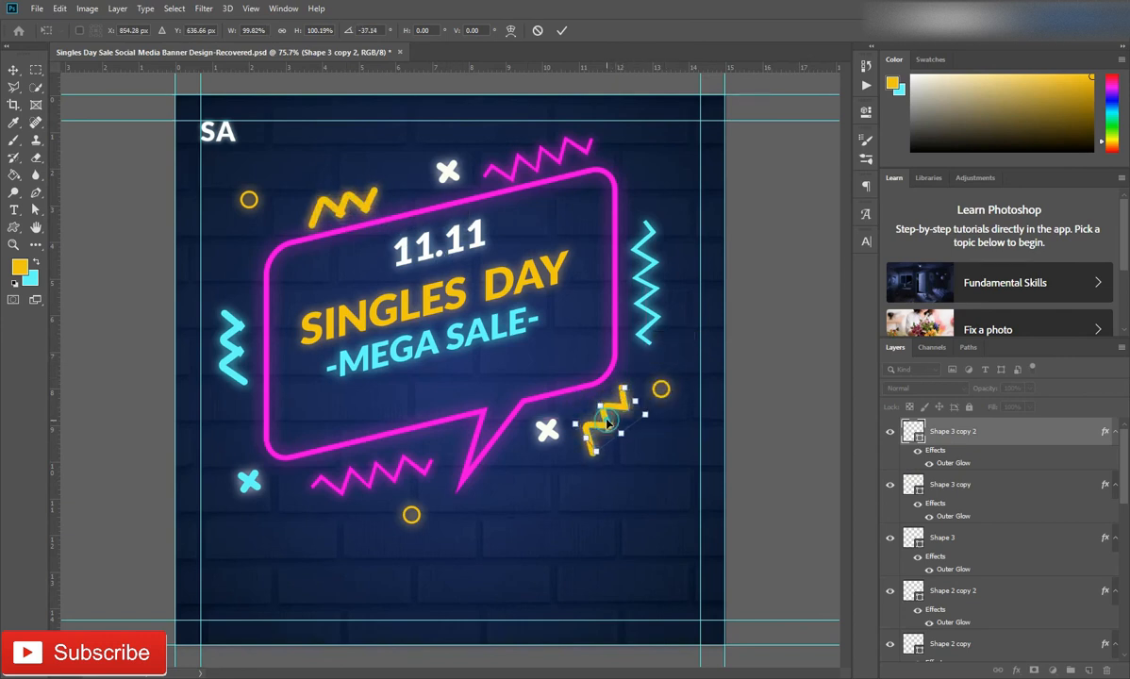
{"action": "left_click", "coordinate": [561, 30]}
Give the lower-right zigzag copy a purple stroke and set its outer glow colour to the bubble outline's magenta
{"action": "left_click", "coordinate": [251, 30]}
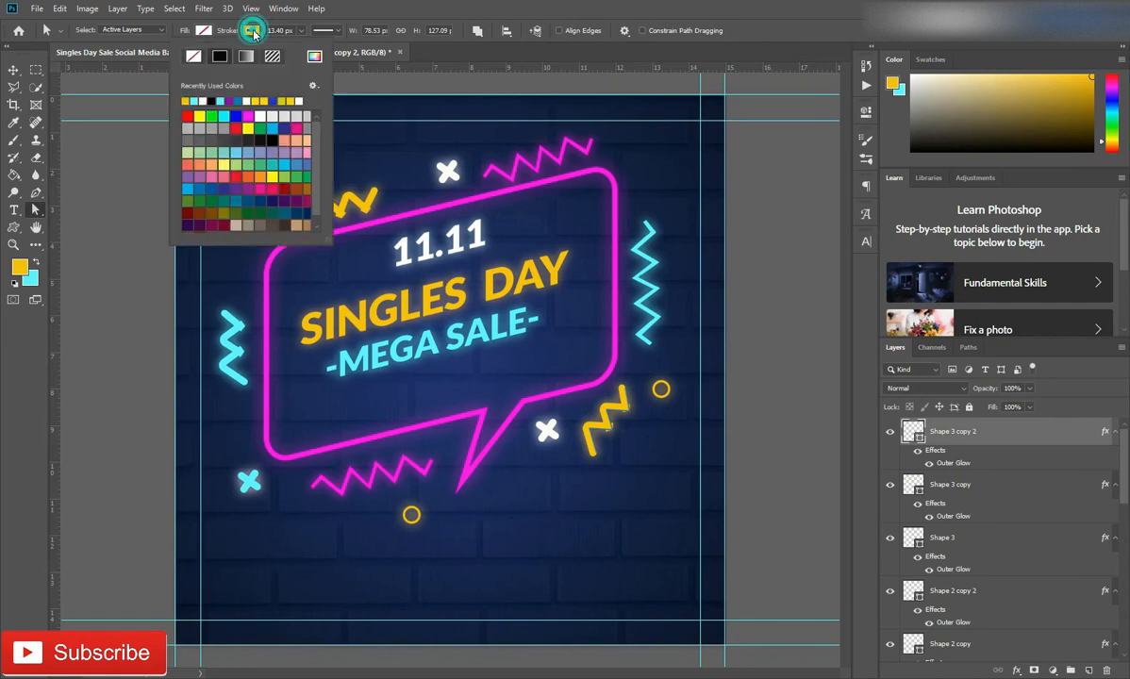
{"action": "left_click", "coordinate": [232, 99]}
{"action": "double_click", "coordinate": [950, 462]}
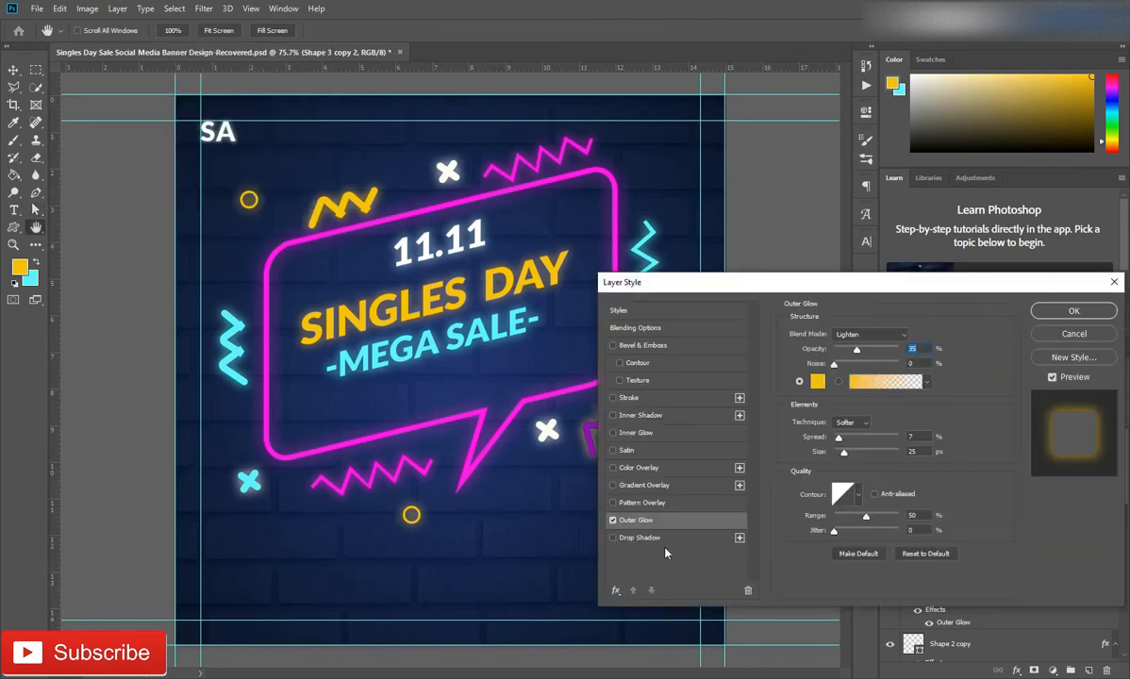
{"action": "left_click", "coordinate": [818, 380]}
{"action": "left_click", "coordinate": [451, 416]}
{"action": "left_click", "coordinate": [1063, 441]}
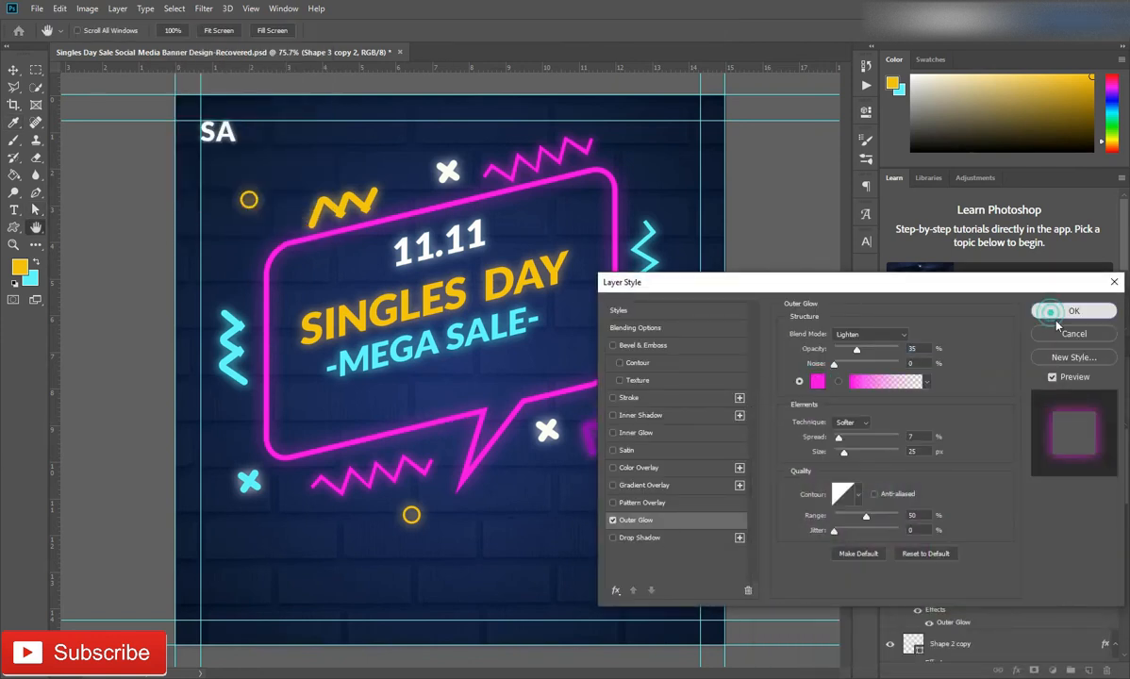
{"action": "left_click", "coordinate": [1056, 312]}
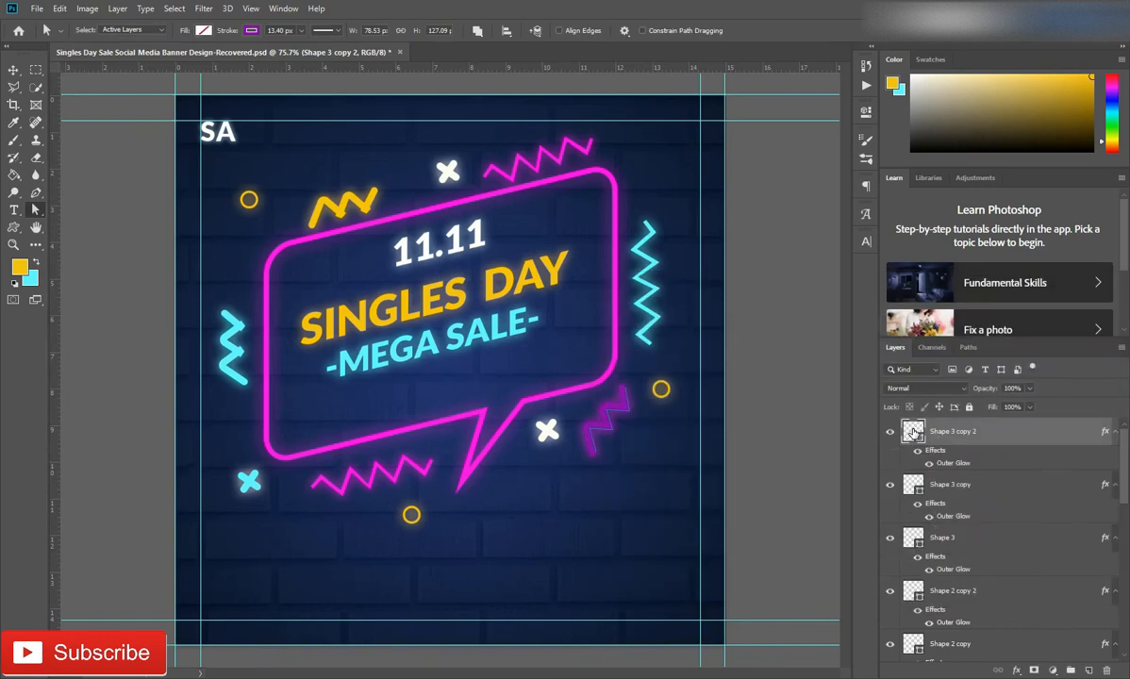
Recolour the lower-right zigzag's stroke with the magenta (ff01ef) sampled from the bubble outline and use the same magenta for its outer glow
{"action": "left_click", "coordinate": [251, 30]}
{"action": "left_click", "coordinate": [314, 56]}
{"action": "left_click", "coordinate": [592, 382]}
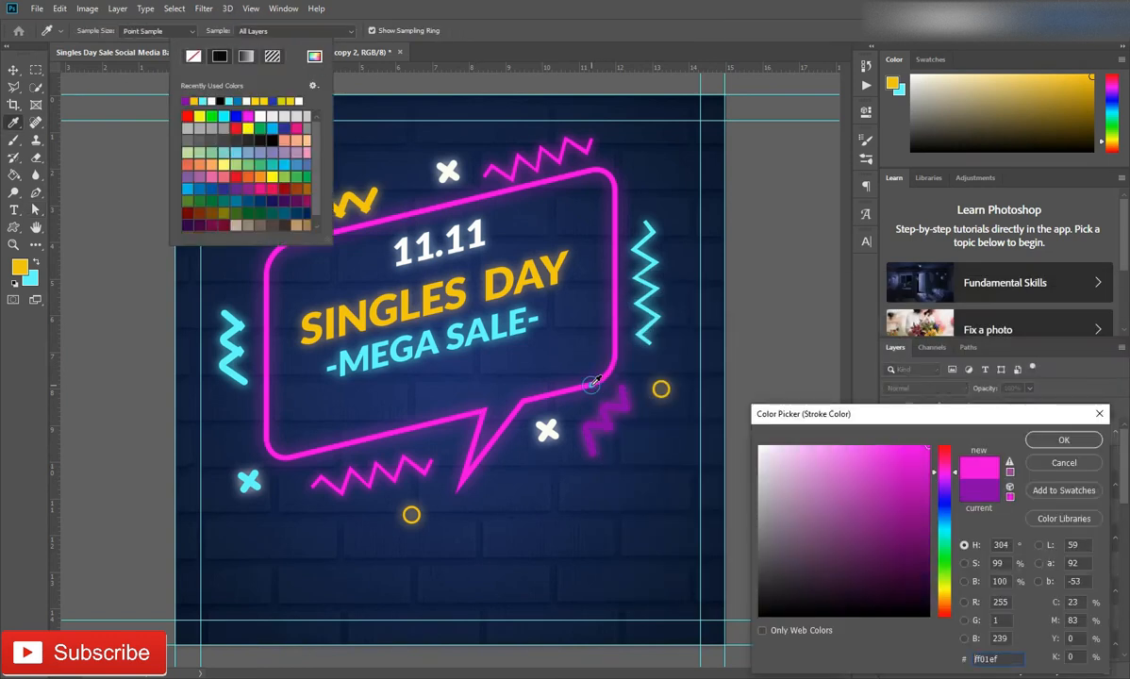
{"action": "left_click", "coordinate": [1042, 447]}
{"action": "left_click", "coordinate": [385, 16]}
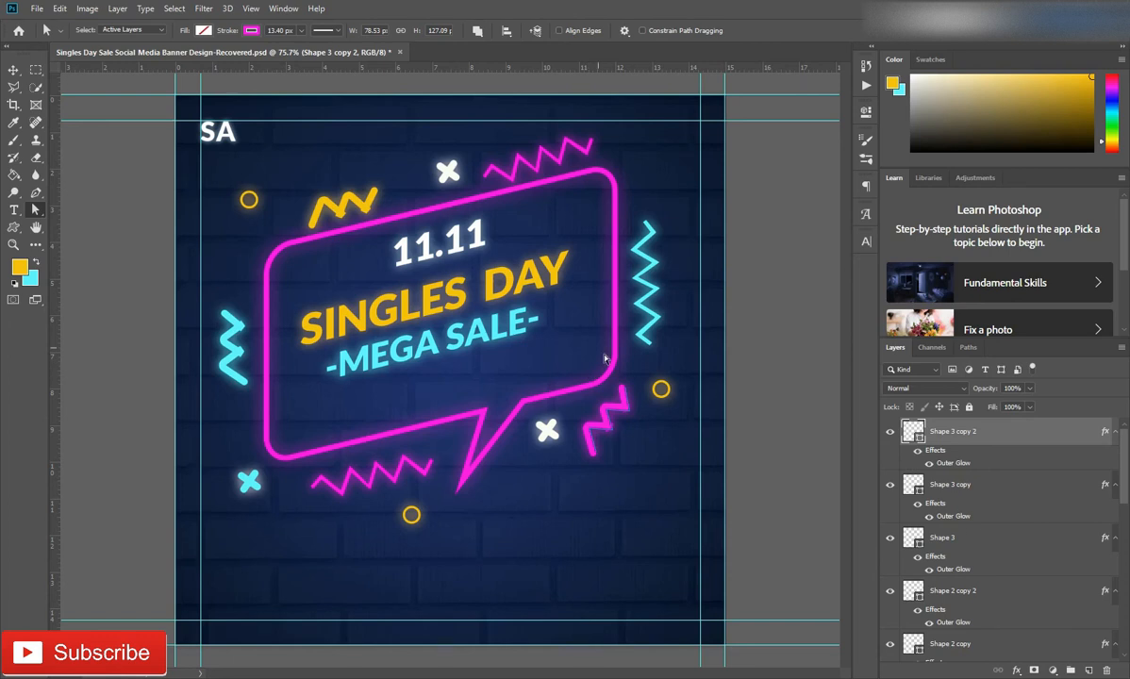
{"action": "double_click", "coordinate": [951, 463]}
{"action": "left_click", "coordinate": [816, 381]}
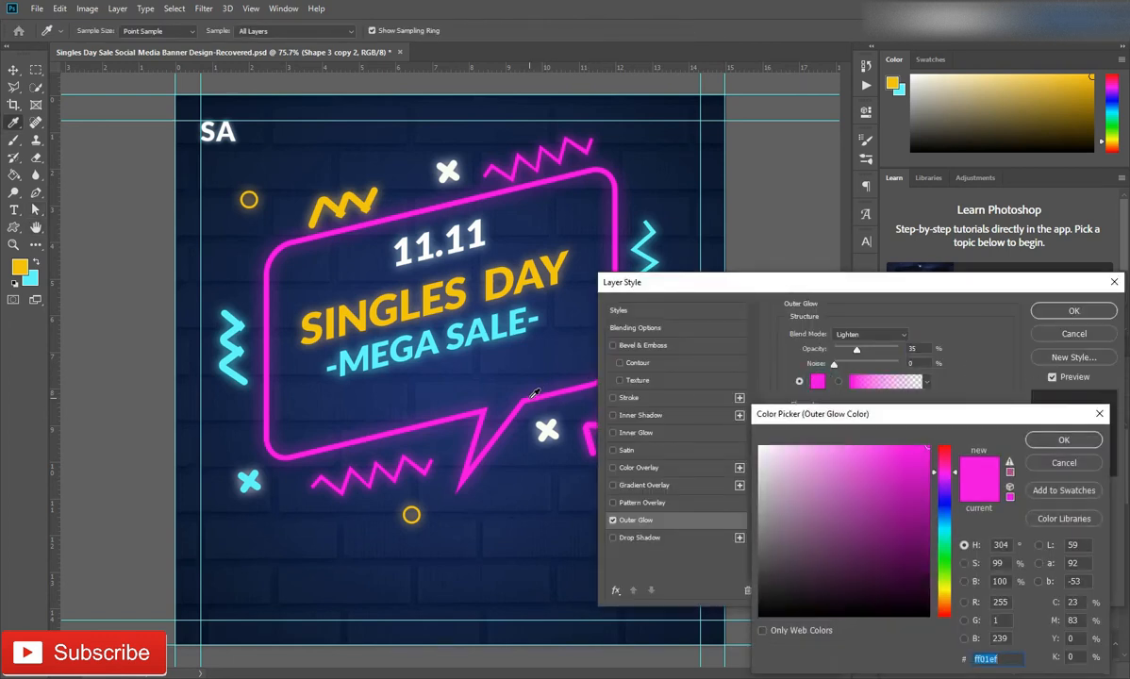
{"action": "left_click", "coordinate": [1063, 440]}
{"action": "left_click", "coordinate": [1073, 310]}
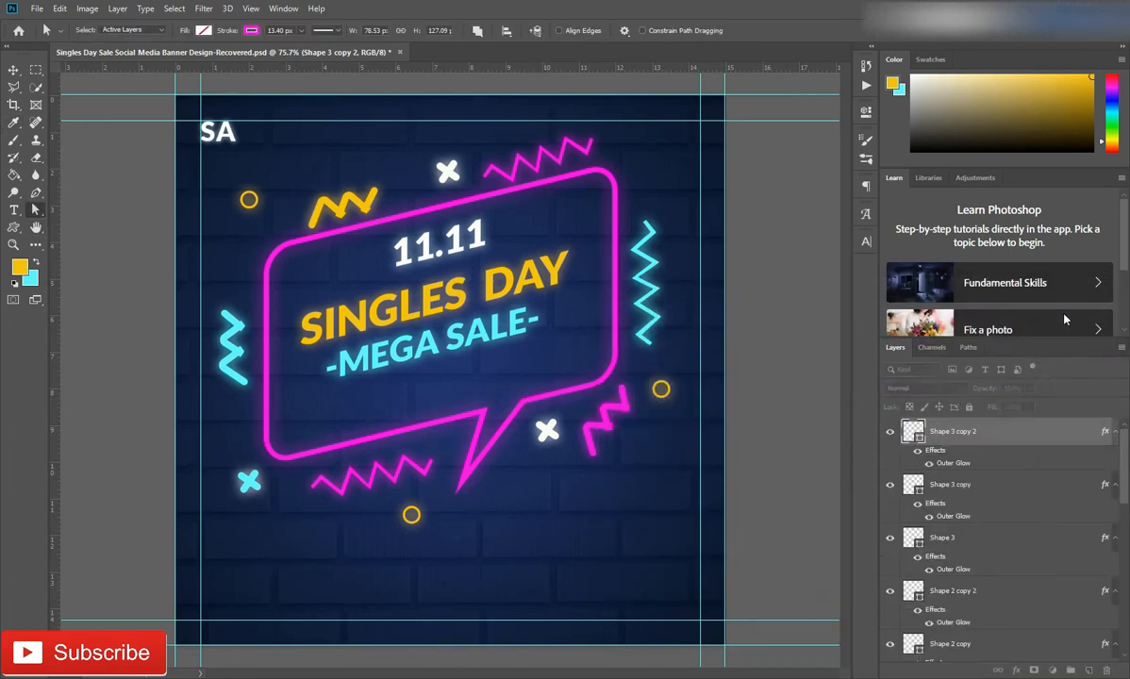
Move the decorative zigzag, cross and circle layers into the bg group
{"action": "scroll", "coordinate": [356, 424], "scroll_direction": "down", "scroll_amount": 3}
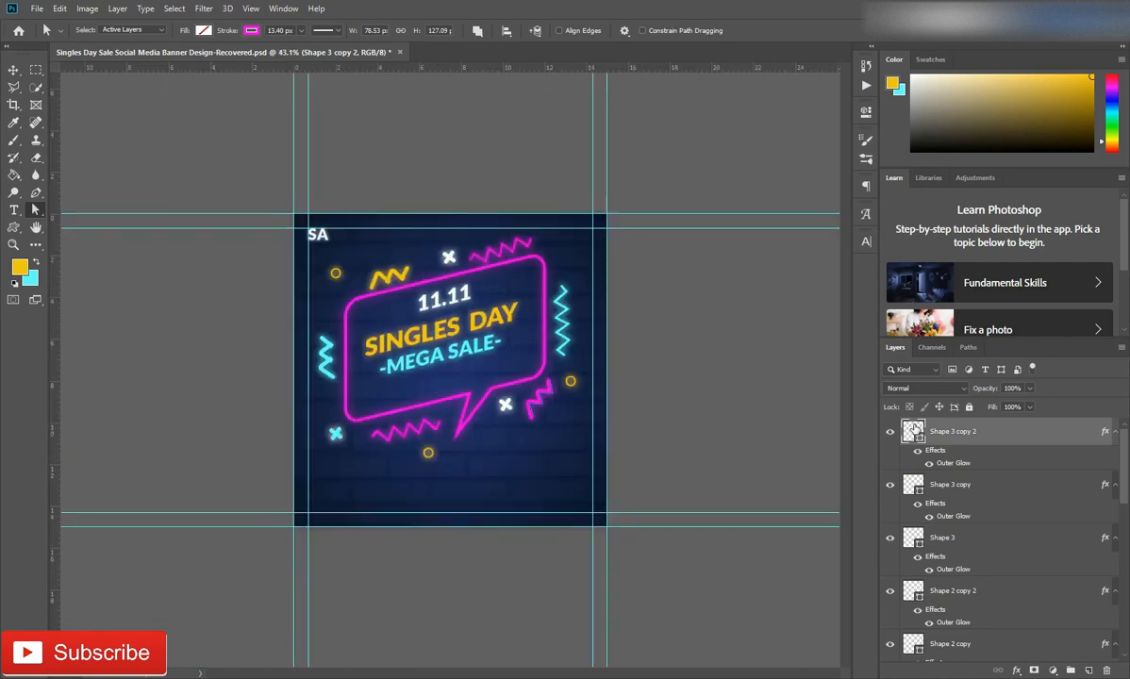
{"action": "scroll", "coordinate": [1009, 462], "scroll_direction": "down", "scroll_amount": 4}
{"action": "left_click", "coordinate": [982, 547], "text": "shift"}
{"action": "left_click_drag", "start_coordinate": [982, 550], "coordinate": [943, 625]}
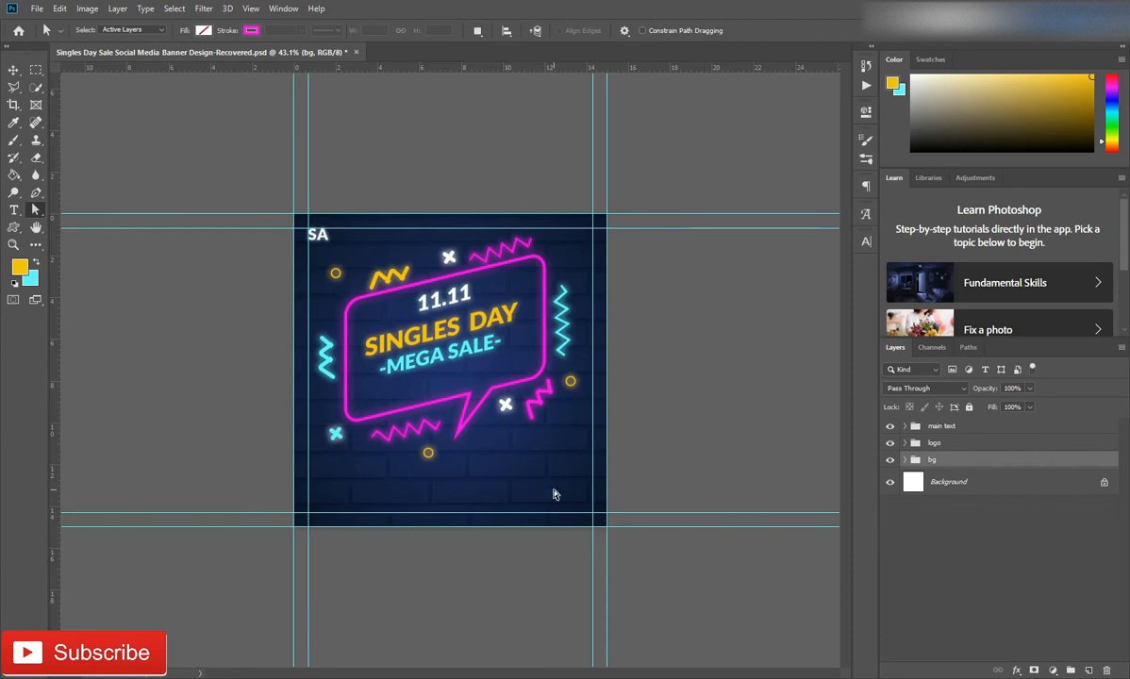
Draw a 283 × 95 px rectangle in the banner's lower-right area with 47.5 px rounded corners and no fill
{"action": "scroll", "coordinate": [486, 477], "scroll_direction": "up", "scroll_amount": 5}
{"action": "left_click_drag", "start_coordinate": [626, 578], "coordinate": [471, 467]}
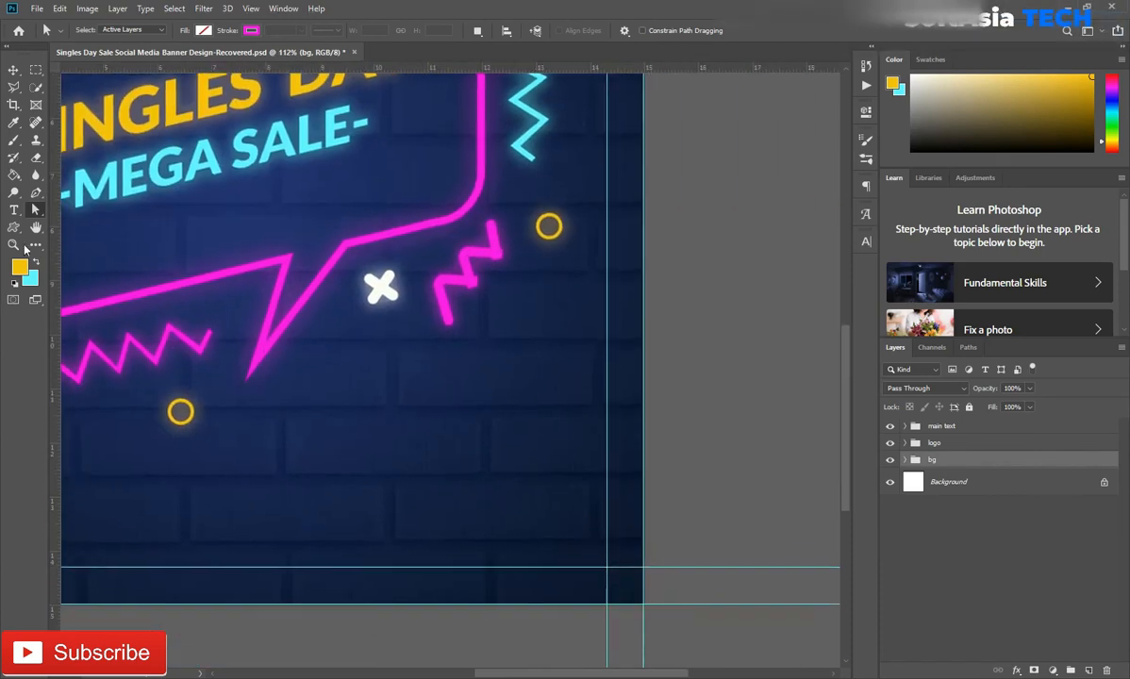
{"action": "left_click", "coordinate": [15, 227]}
{"action": "left_click", "coordinate": [92, 227]}
{"action": "left_click_drag", "start_coordinate": [385, 408], "coordinate": [597, 477]}
{"action": "left_click_drag", "start_coordinate": [671, 242], "coordinate": [752, 243]}
{"action": "left_click", "coordinate": [671, 191]}
{"action": "left_click", "coordinate": [675, 216]}
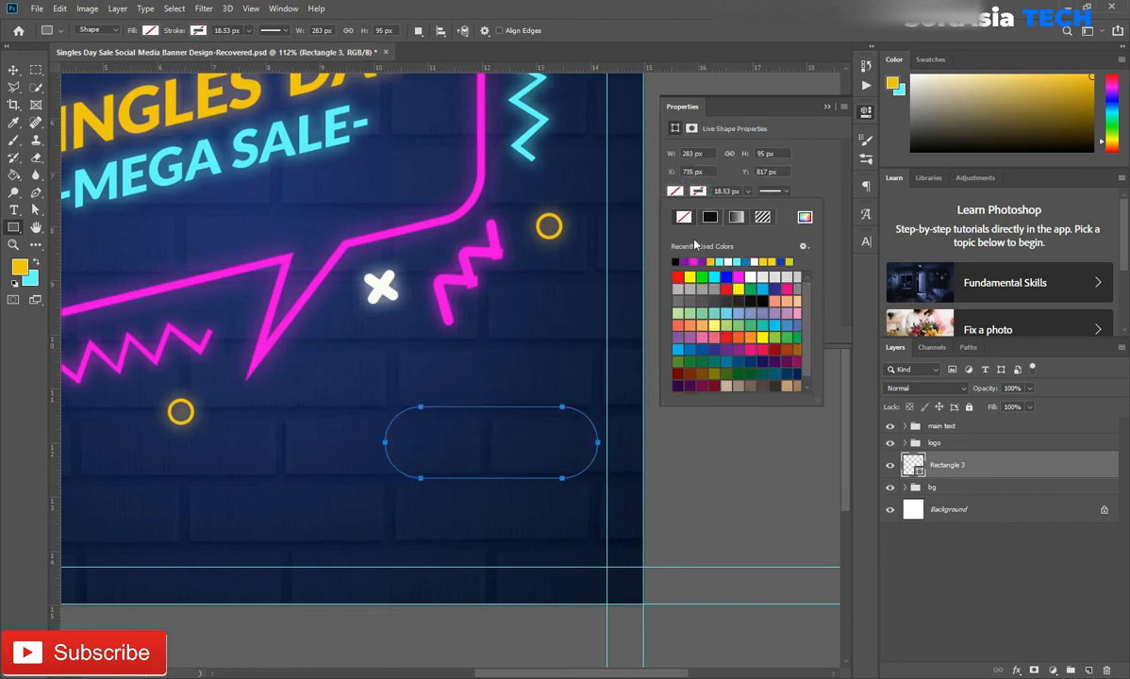
Give the rounded rectangle a yellow stroke about 8.28 px wide
{"action": "left_click", "coordinate": [718, 260]}
{"action": "left_click", "coordinate": [747, 191]}
{"action": "left_click_drag", "start_coordinate": [755, 207], "coordinate": [744, 209]}
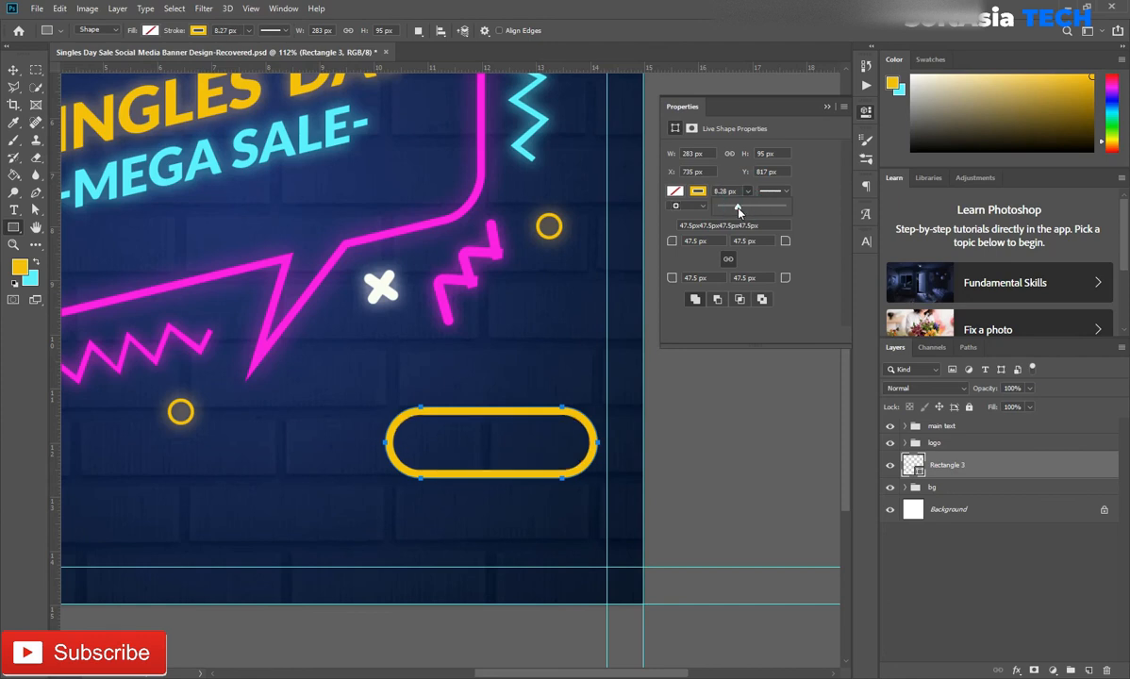
Add an outer glow to the rounded rectangle in the yellow foreground colour with a size of about 16 px
{"action": "left_click", "coordinate": [1008, 472]}
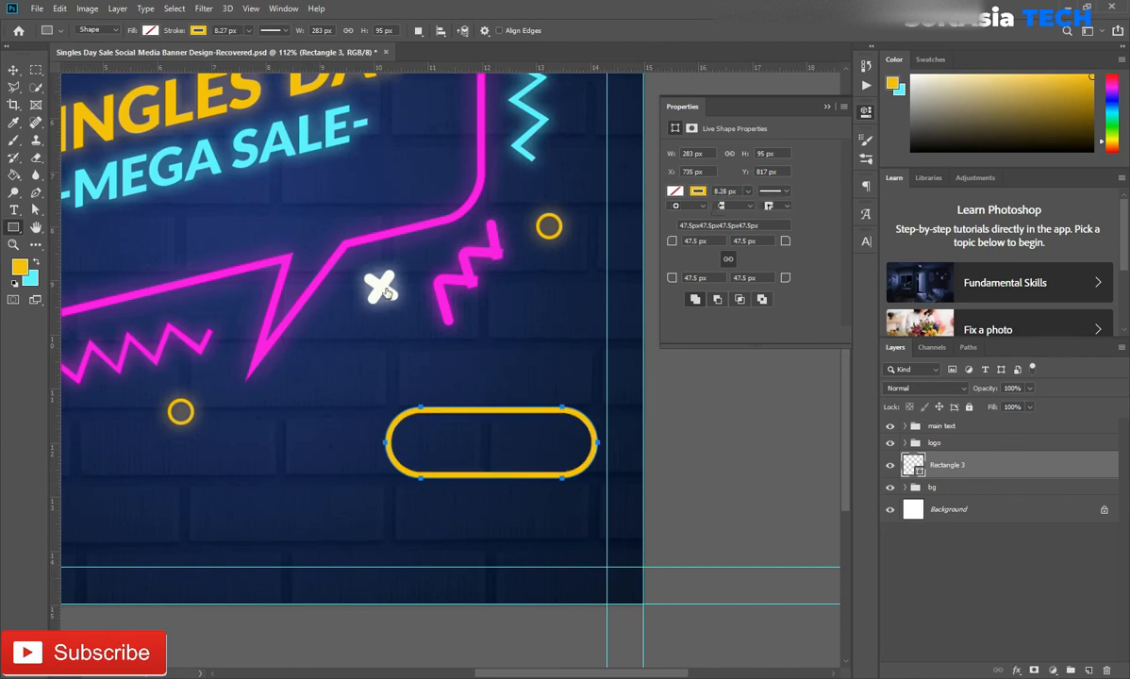
{"action": "left_click", "coordinate": [635, 520]}
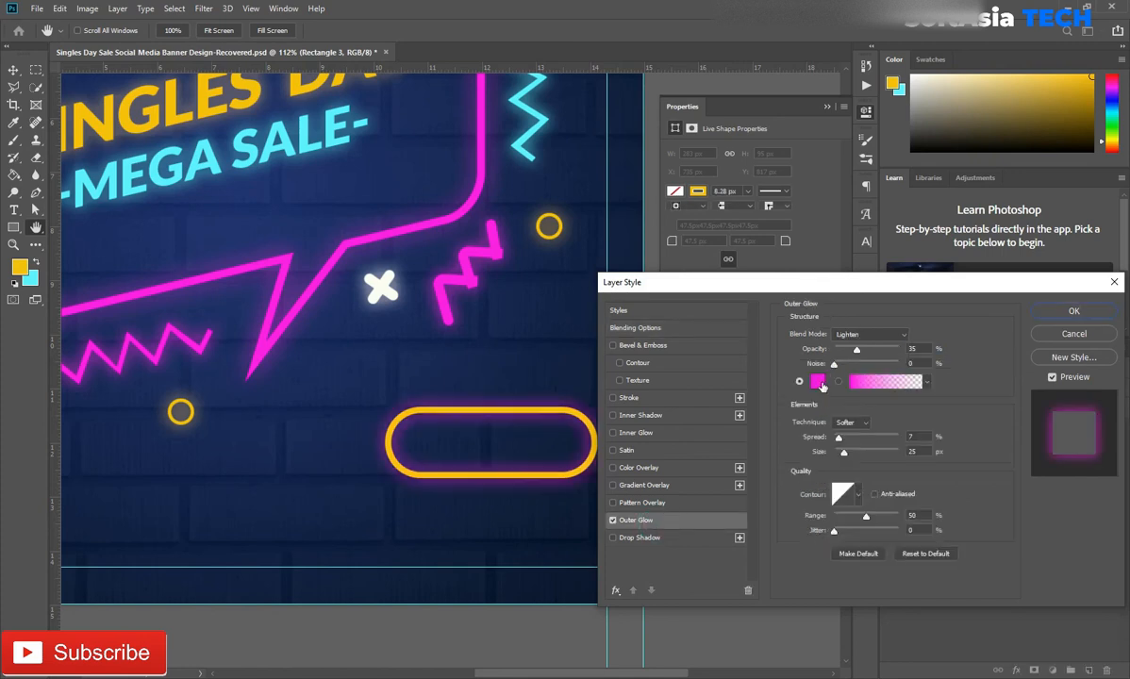
{"action": "left_click", "coordinate": [820, 383]}
{"action": "left_click", "coordinate": [892, 83]}
{"action": "left_click", "coordinate": [1064, 439]}
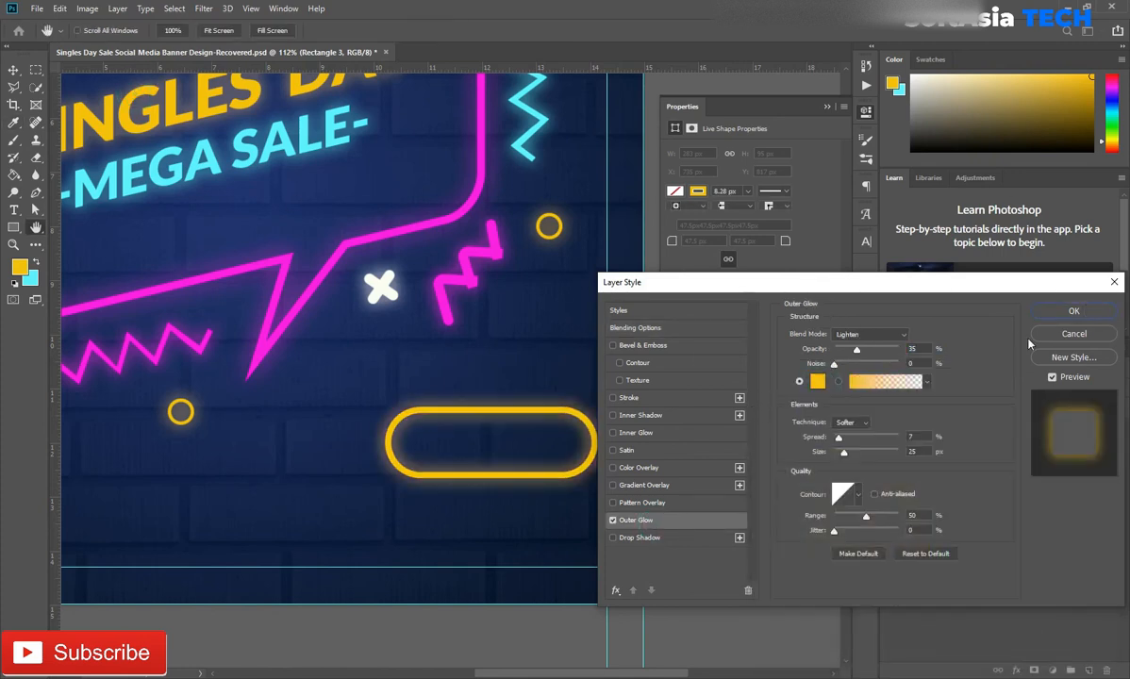
{"action": "left_click_drag", "start_coordinate": [845, 455], "coordinate": [841, 452]}
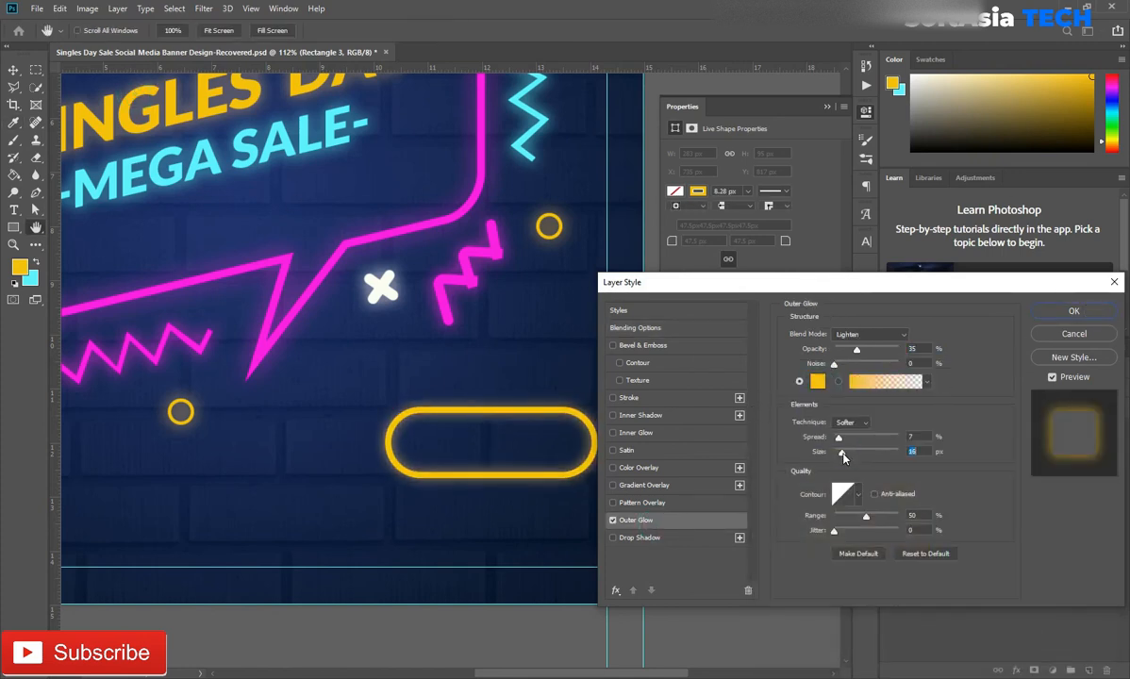
{"action": "left_click", "coordinate": [1073, 310]}
Add the text ORDER NOW just above the yellow rounded rectangle
{"action": "key", "text": "t"}
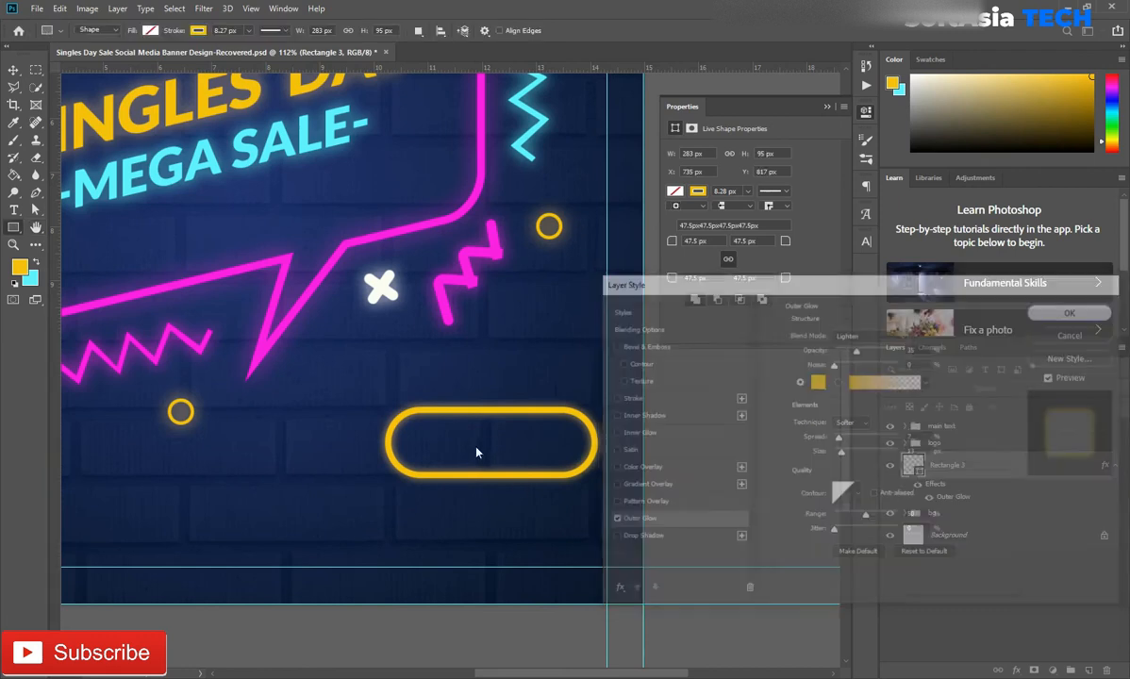
{"action": "left_click", "coordinate": [449, 386]}
{"action": "key", "text": "BackSpace"}
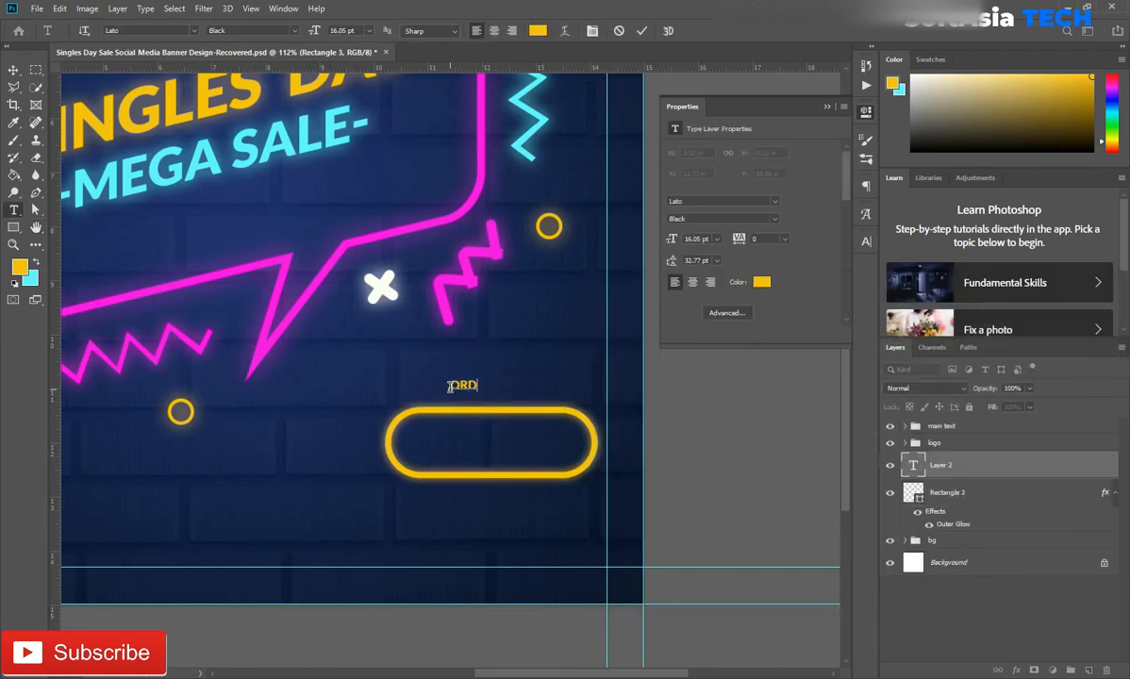
{"action": "left_click", "coordinate": [1085, 489]}
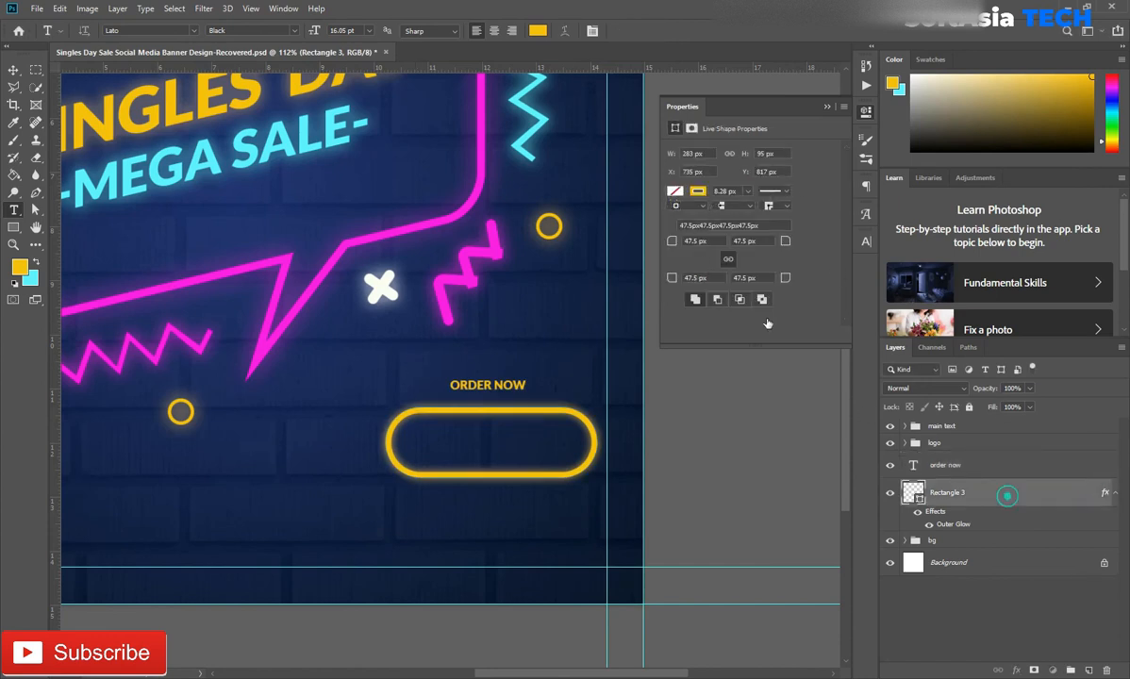
{"action": "left_click", "coordinate": [826, 107]}
Set the ORDER NOW text colour to white and choose a preset tracking value for it
{"action": "left_click", "coordinate": [971, 463]}
{"action": "left_click", "coordinate": [866, 242]}
{"action": "left_click", "coordinate": [834, 319]}
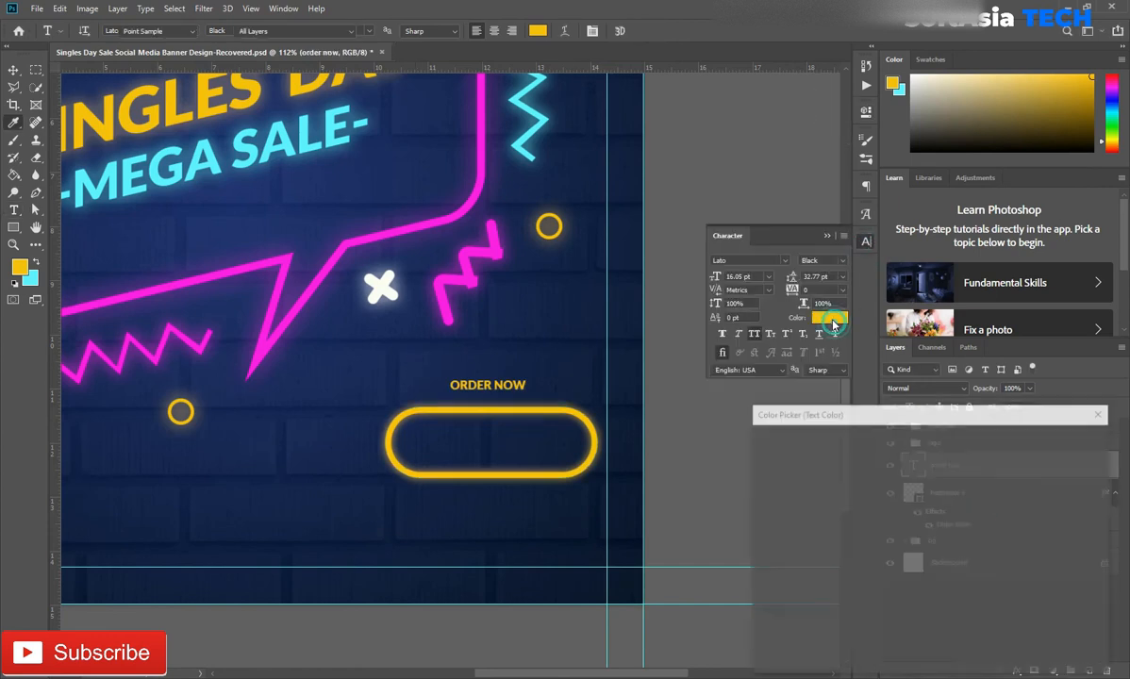
{"action": "left_click_drag", "start_coordinate": [790, 476], "coordinate": [724, 408]}
{"action": "left_click", "coordinate": [1056, 441]}
{"action": "left_click", "coordinate": [842, 290]}
{"action": "left_click", "coordinate": [841, 398]}
{"action": "left_click", "coordinate": [826, 236]}
Enlarge the ORDER NOW text and place it inside the yellow rounded rectangle
{"action": "key", "text": "ctrl+t"}
{"action": "left_click_drag", "start_coordinate": [527, 379], "coordinate": [562, 428]}
{"action": "key", "text": "Return"}
Centre the ORDER NOW text vertically and horizontally within the rounded rectangle's outline
{"action": "left_click", "coordinate": [918, 494], "text": "ctrl"}
{"action": "key", "text": "v"}
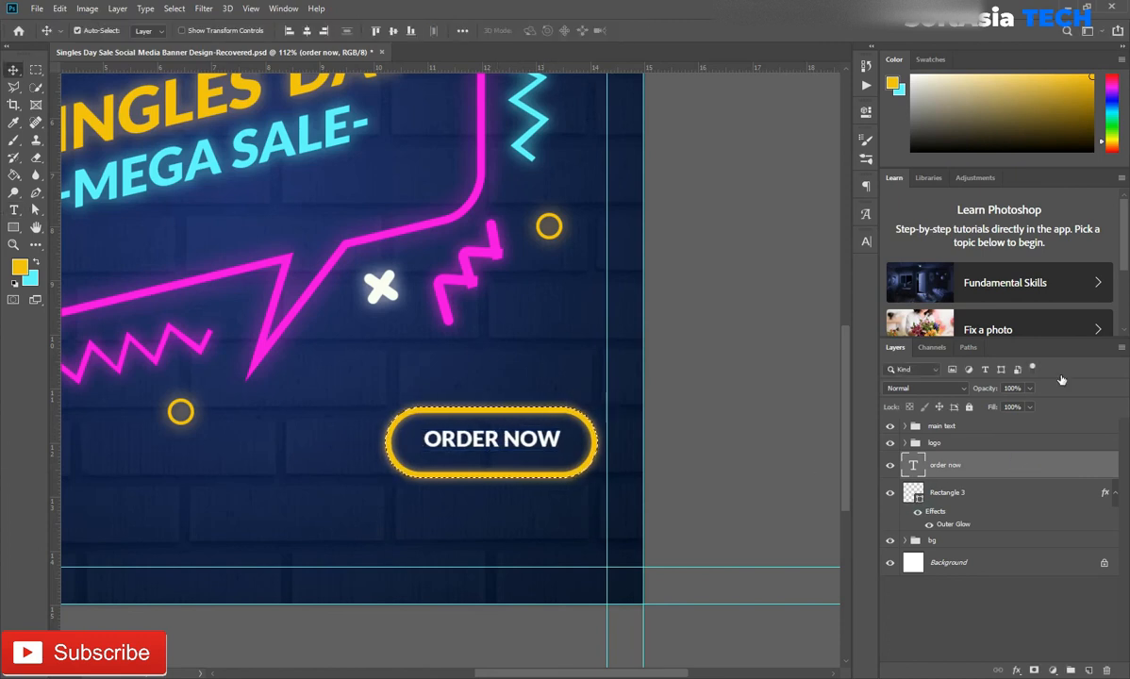
{"action": "left_click", "coordinate": [393, 30]}
{"action": "left_click", "coordinate": [306, 31]}
{"action": "key", "text": "ctrl+d"}
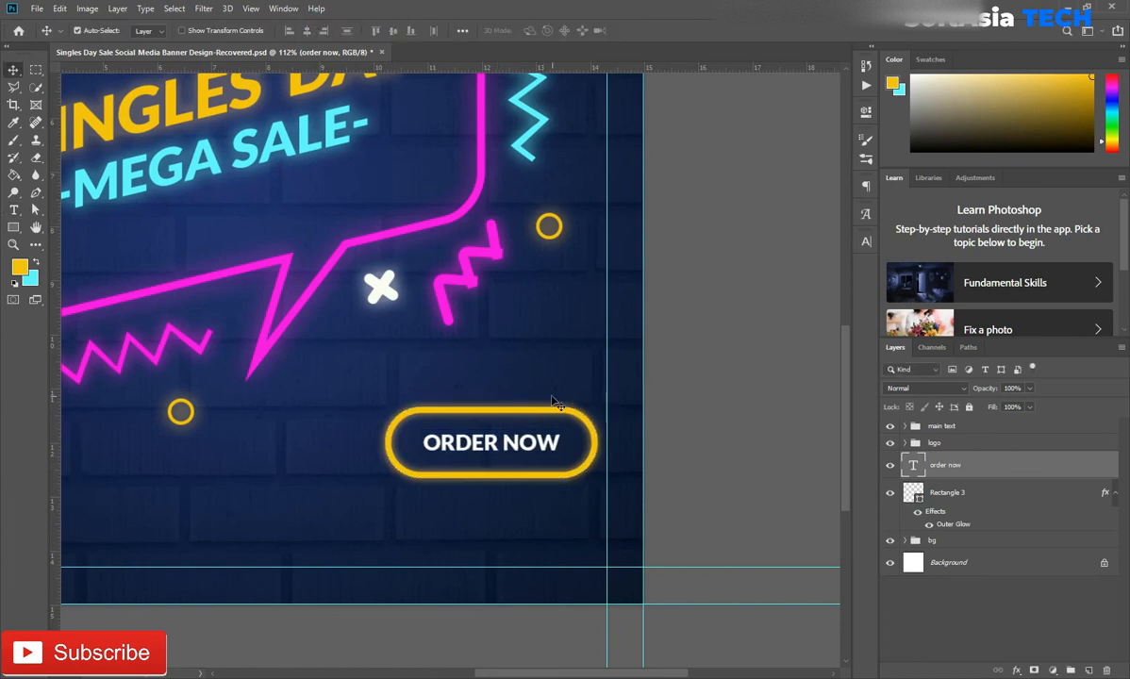
Group the ORDER NOW text with the rounded rectangle and name the group botton
{"action": "left_click", "coordinate": [956, 491], "text": "shift"}
{"action": "key", "text": "ctrl+g"}
{"action": "double_click", "coordinate": [939, 461]}
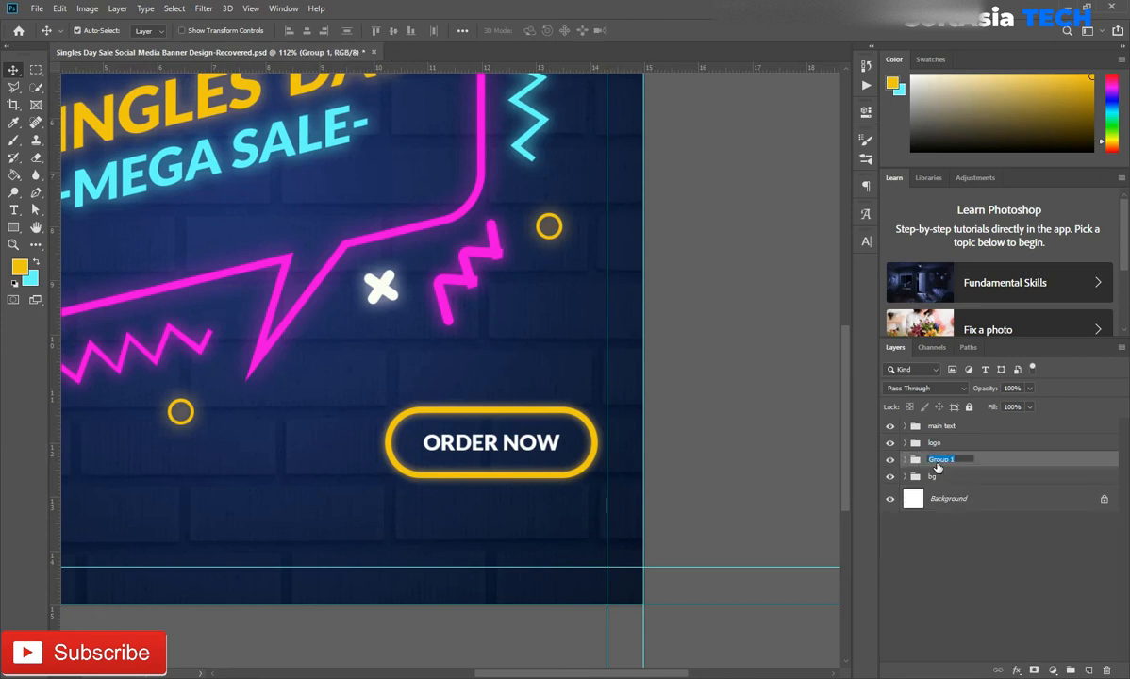
{"action": "key", "text": "Return"}
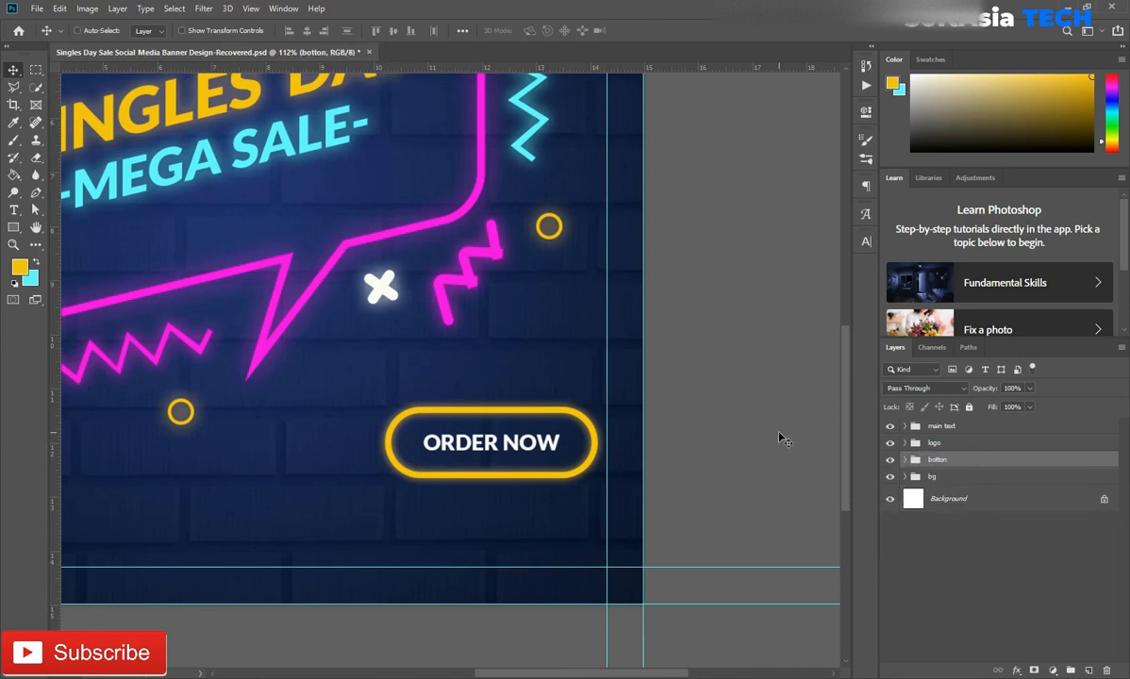
Move the botton group so its right edge meets the banner's right margin guide
{"action": "right_click", "coordinate": [605, 401]}
{"action": "left_click", "coordinate": [510, 438]}
{"action": "left_click_drag", "start_coordinate": [481, 436], "coordinate": [491, 427]}
Add a text line with the contact phone number below the ORDER NOW button
{"action": "scroll", "coordinate": [512, 459], "scroll_direction": "up", "scroll_amount": 3}
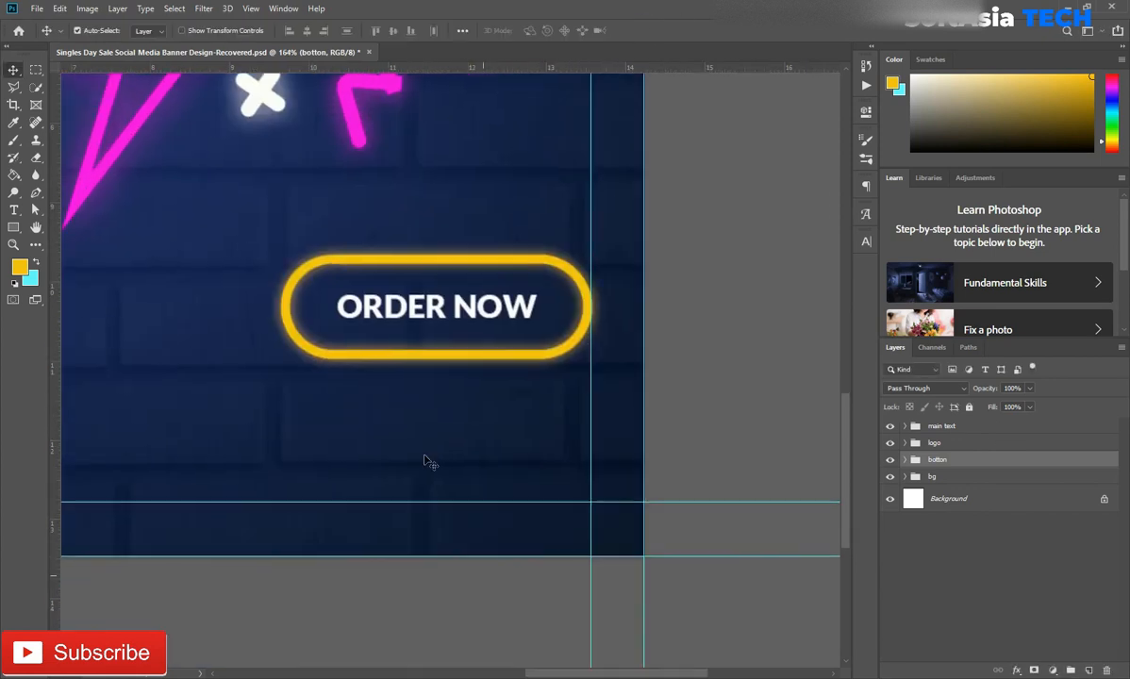
{"action": "key", "text": "t"}
{"action": "left_click", "coordinate": [272, 387]}
{"action": "key", "text": "BackSpace"}
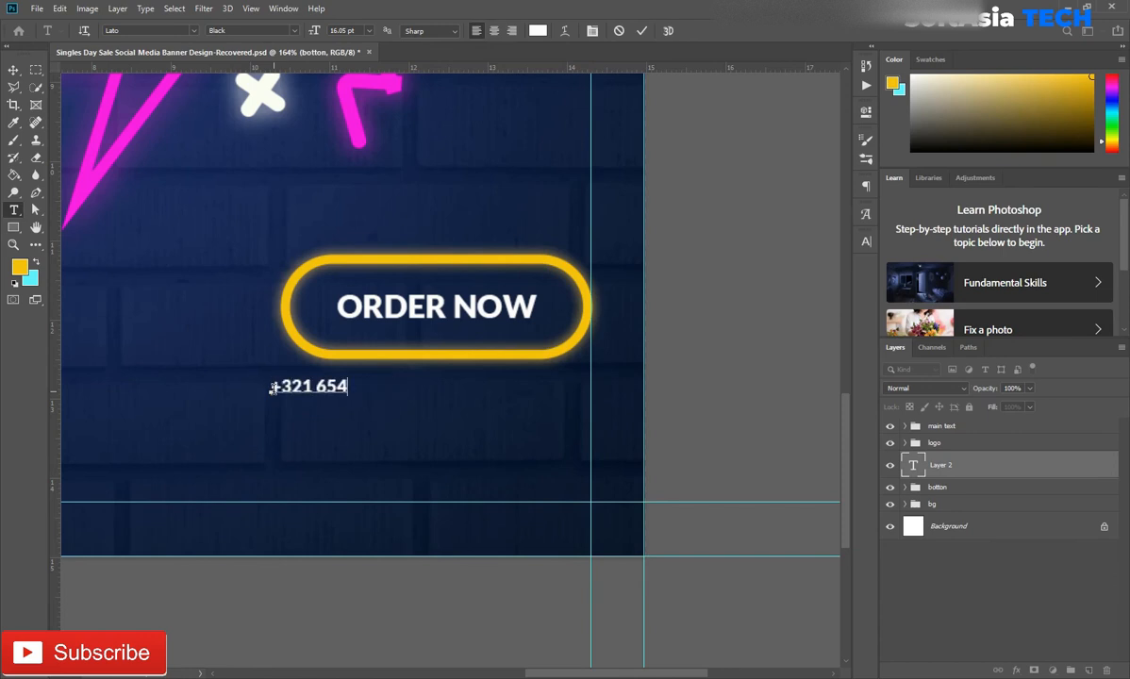
{"action": "left_click", "coordinate": [1012, 462]}
Enlarge the phone number text to about 289% and place it under the button, flush with the right margin guide
{"action": "key", "text": "ctrl+t"}
{"action": "left_click_drag", "start_coordinate": [393, 378], "coordinate": [604, 330]}
{"action": "left_click_drag", "start_coordinate": [518, 366], "coordinate": [507, 414]}
{"action": "left_click_drag", "start_coordinate": [261, 441], "coordinate": [242, 444]}
{"action": "left_click_drag", "start_coordinate": [451, 422], "coordinate": [447, 401]}
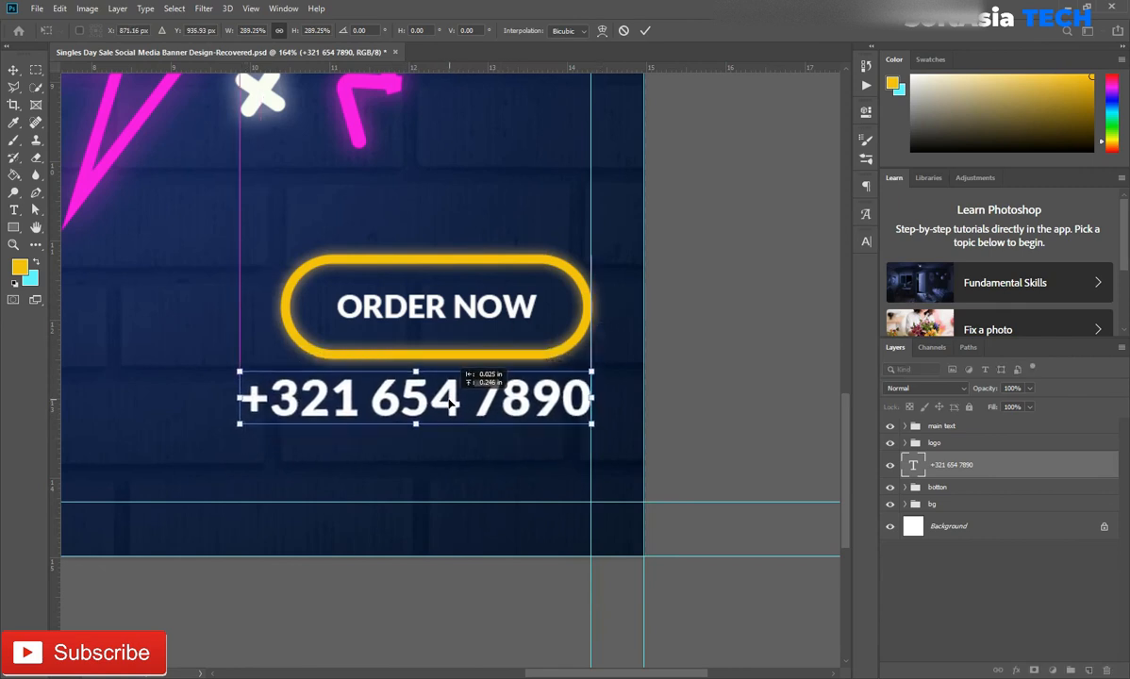
{"action": "key", "text": "ctrl+0"}
{"action": "key", "text": "Return"}
Add a 2 px outside stroke to the phone number text in the magenta sampled from the bubble outline
{"action": "double_click", "coordinate": [1024, 462]}
{"action": "left_click", "coordinate": [637, 399]}
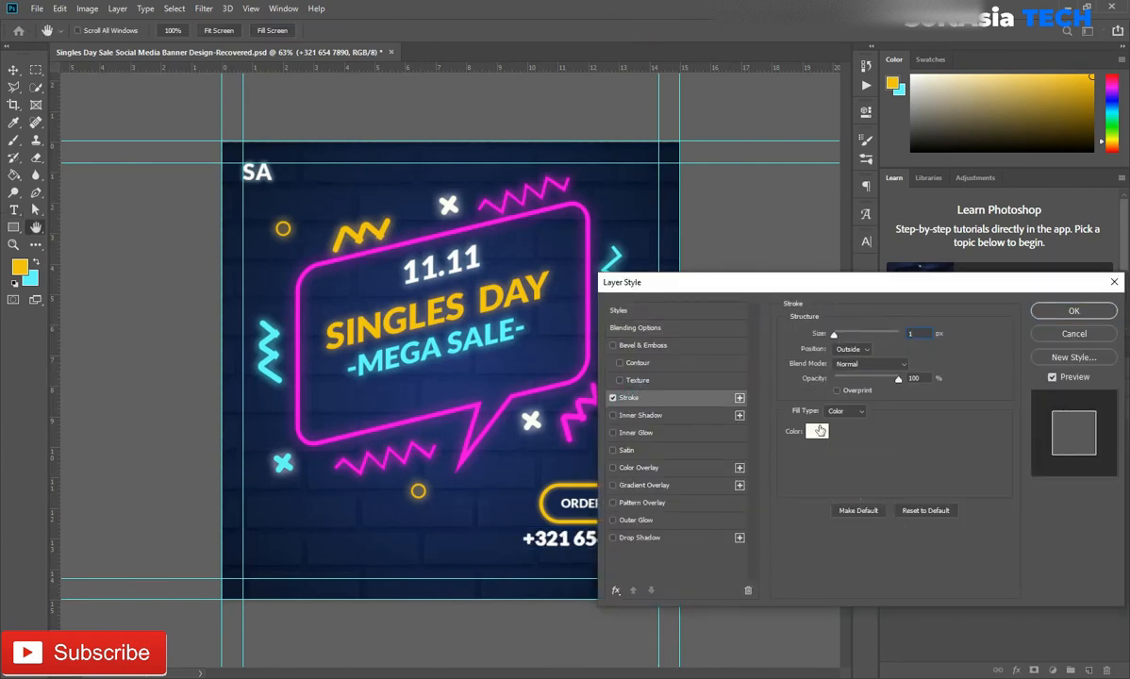
{"action": "left_click", "coordinate": [816, 431]}
{"action": "left_click", "coordinate": [465, 404]}
{"action": "left_click", "coordinate": [1064, 439]}
{"action": "double_click", "coordinate": [911, 333]}
{"action": "type", "text": "2"}
{"action": "double_click", "coordinate": [920, 333]}
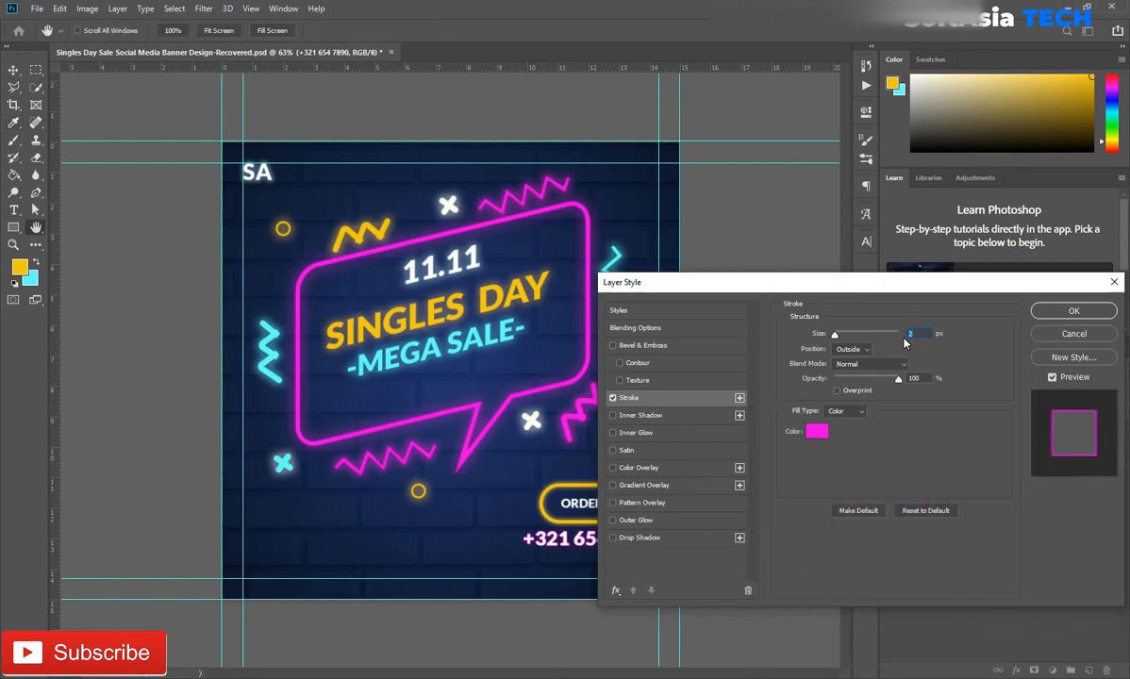
{"action": "left_click", "coordinate": [1092, 314]}
Enlarge the phone number text to about 109%, keeping its right edge on the right margin guide
{"action": "scroll", "coordinate": [576, 562], "scroll_direction": "up", "scroll_amount": 8}
{"action": "scroll", "coordinate": [596, 571], "scroll_direction": "down", "scroll_amount": 7}
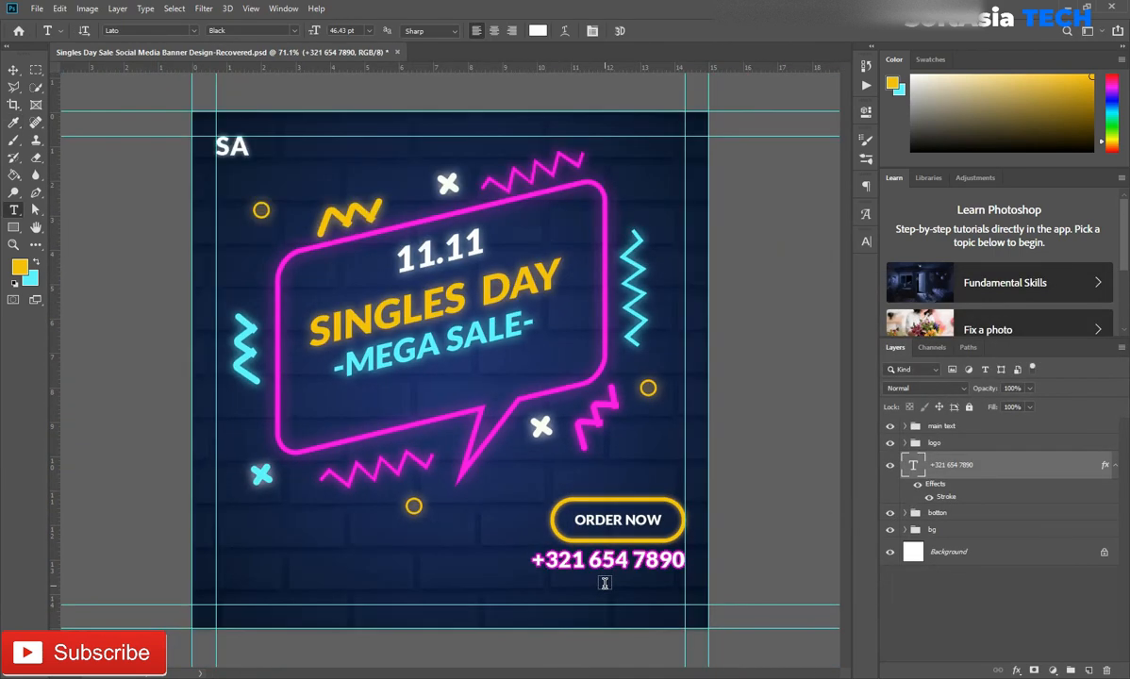
{"action": "key", "text": "ctrl+t"}
{"action": "left_click_drag", "start_coordinate": [530, 571], "coordinate": [518, 571]}
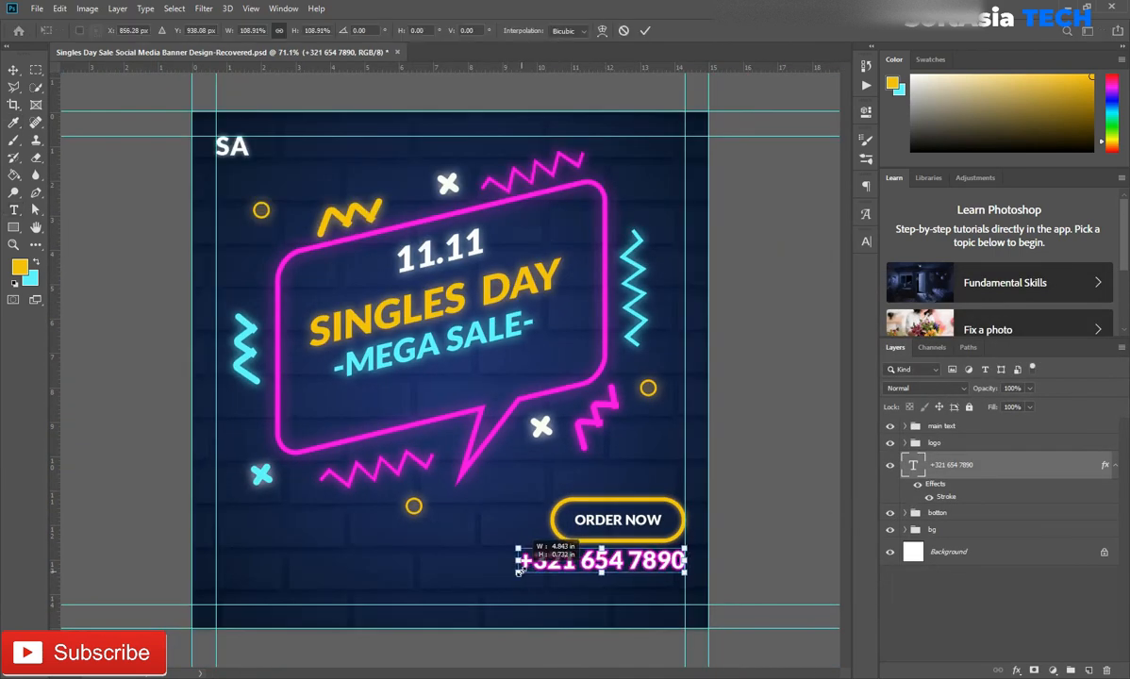
{"action": "key", "text": "Return"}
{"action": "key", "text": "t"}
{"action": "left_click", "coordinate": [443, 571]}
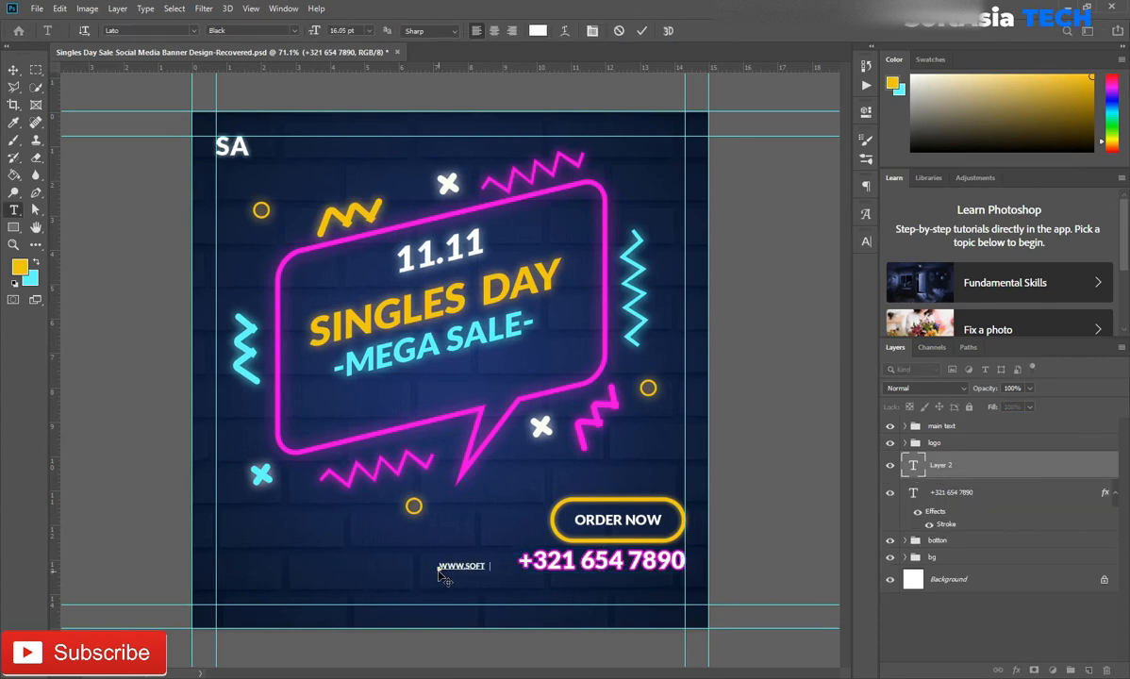
{"action": "left_click", "coordinate": [970, 462]}
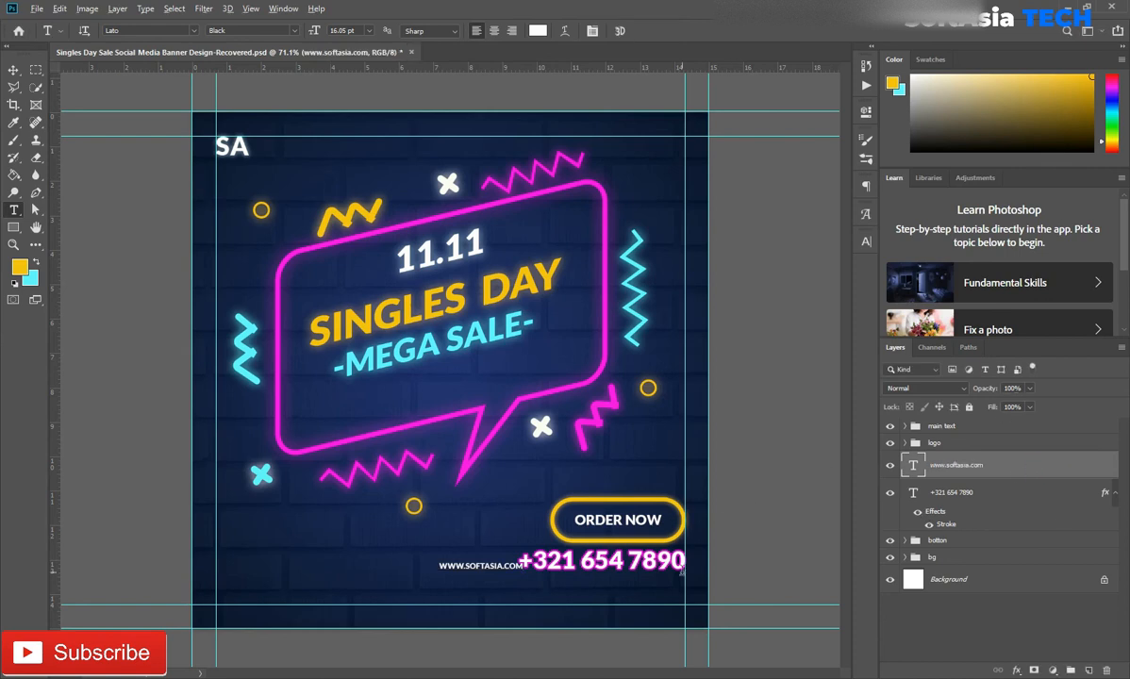
Set the website text to the Medium weight and widen its letter spacing
{"action": "scroll", "coordinate": [617, 528], "scroll_direction": "up", "scroll_amount": 5}
{"action": "left_click", "coordinate": [866, 241]}
{"action": "left_click", "coordinate": [845, 261]}
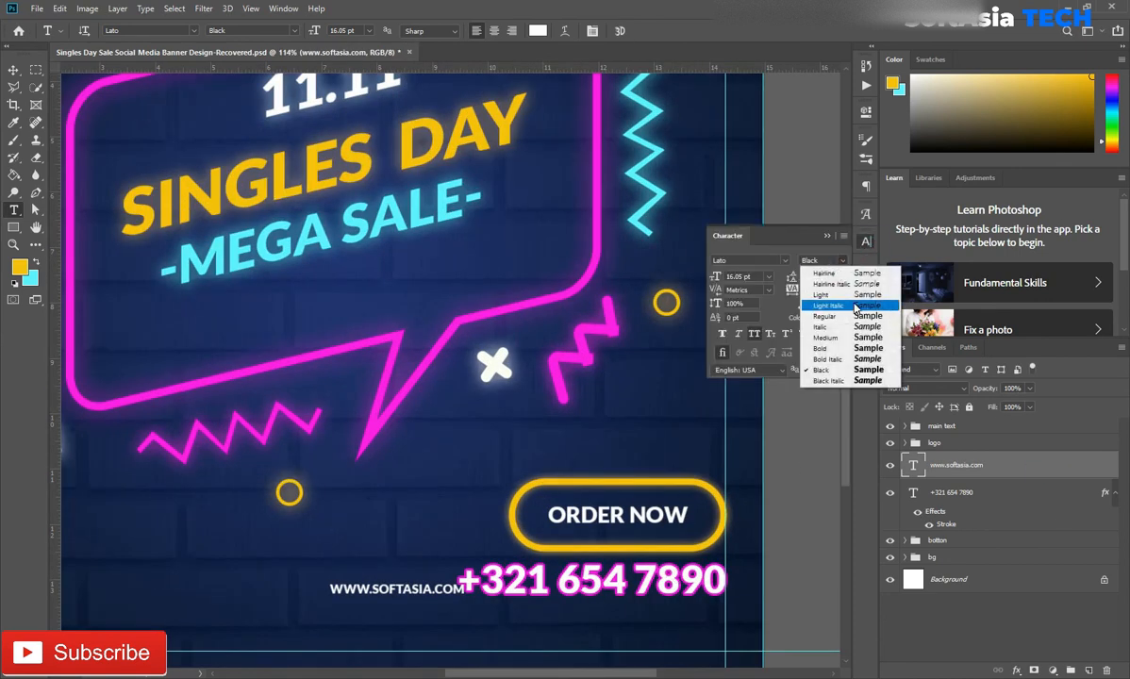
{"action": "left_click", "coordinate": [825, 338]}
{"action": "left_click", "coordinate": [842, 290]}
{"action": "left_click", "coordinate": [774, 421]}
{"action": "left_click", "coordinate": [828, 237]}
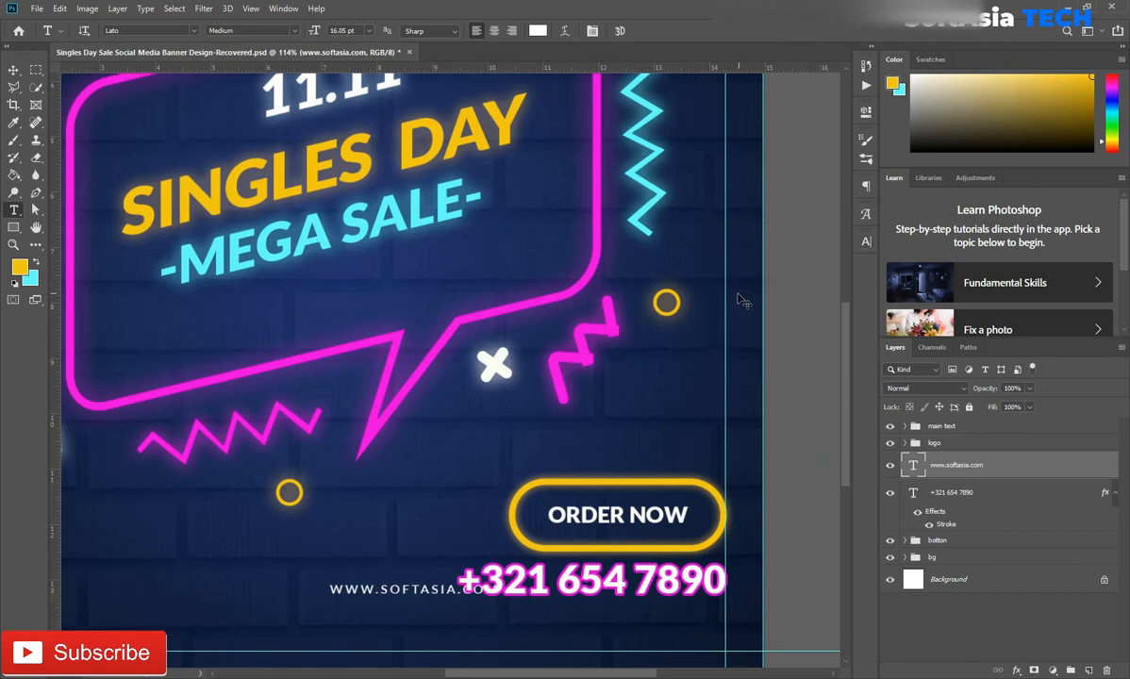
Enlarge the website text to 22.33 pt and place it below the phone number, flush with the right margin guide
{"action": "key", "text": "ctrl+t"}
{"action": "left_click_drag", "start_coordinate": [501, 582], "coordinate": [640, 556]}
{"action": "left_click_drag", "start_coordinate": [596, 582], "coordinate": [679, 611]}
{"action": "left_click_drag", "start_coordinate": [415, 624], "coordinate": [543, 605]}
{"action": "left_click_drag", "start_coordinate": [629, 591], "coordinate": [568, 604]}
{"action": "left_click_drag", "start_coordinate": [483, 613], "coordinate": [487, 637]}
{"action": "left_click_drag", "start_coordinate": [648, 638], "coordinate": [656, 647]}
{"action": "left_click", "coordinate": [647, 32]}
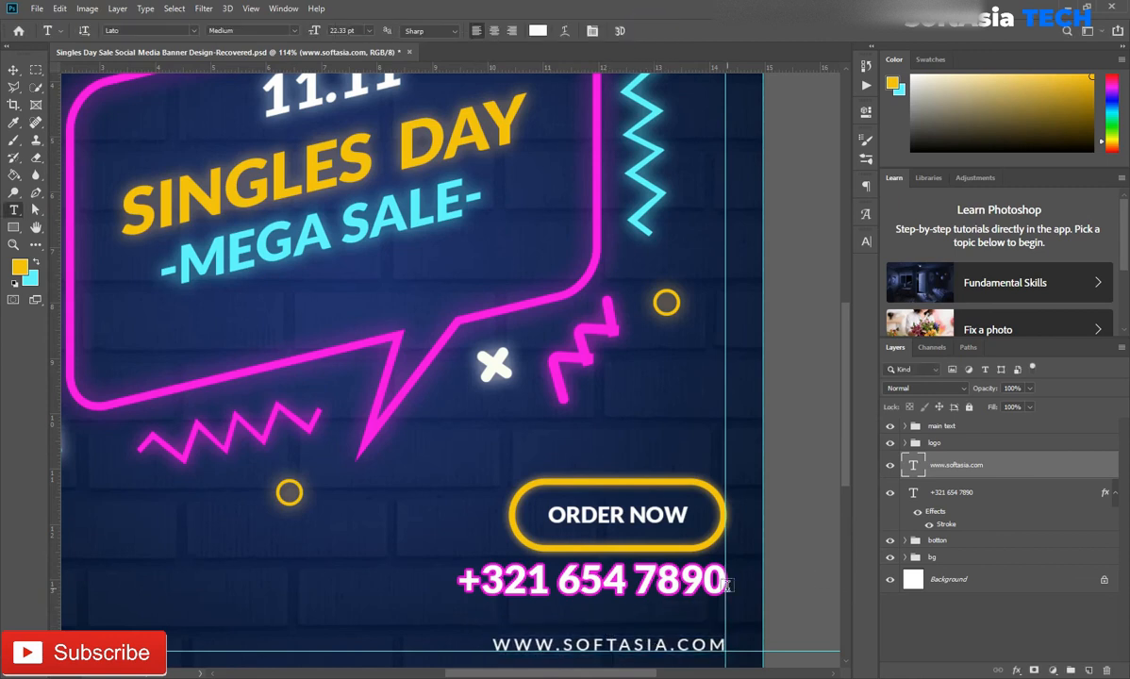
Enlarge the website text to 26.95 pt and align it on the bottom margin guide under the phone number
{"action": "key", "text": "ctrl+t"}
{"action": "left_click_drag", "start_coordinate": [492, 634], "coordinate": [444, 631]}
{"action": "mouse_move", "coordinate": [668, 652]}
{"action": "left_mouse_down"}
{"action": "mouse_move", "coordinate": [668, 620]}
{"action": "mouse_move", "coordinate": [668, 654]}
{"action": "left_mouse_up"}
{"action": "left_click", "coordinate": [645, 31]}
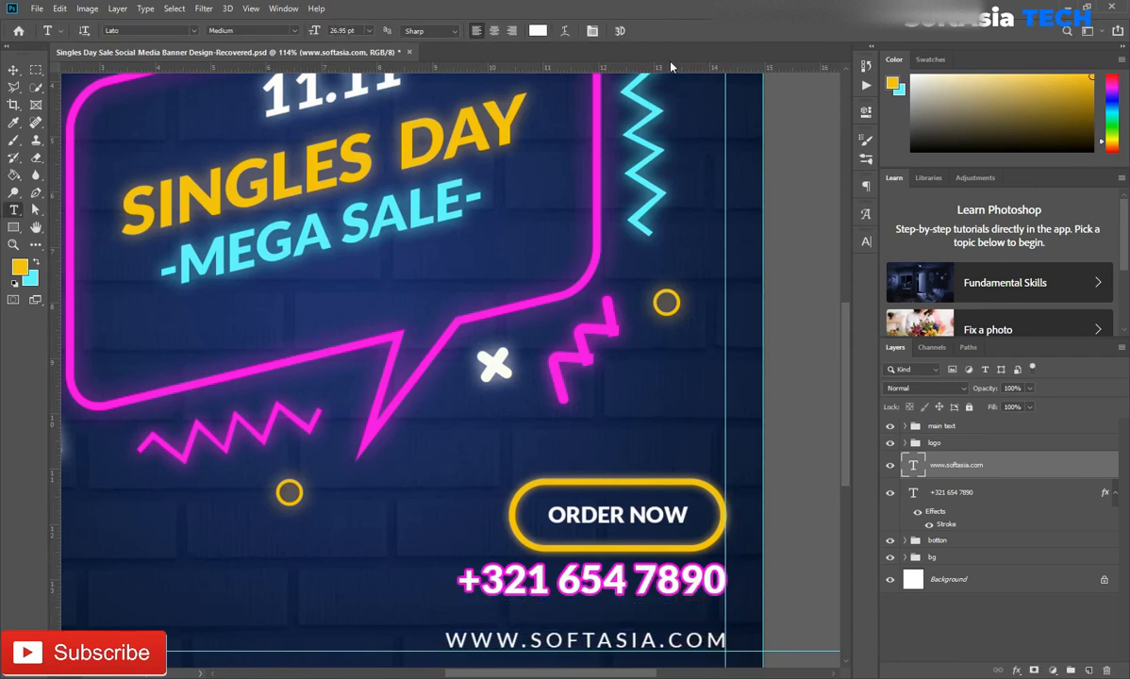
Move the phone number down about 0.46 in to sit just above the website, and group both text layers as "info"
{"action": "left_click_drag", "start_coordinate": [630, 585], "coordinate": [623, 604]}
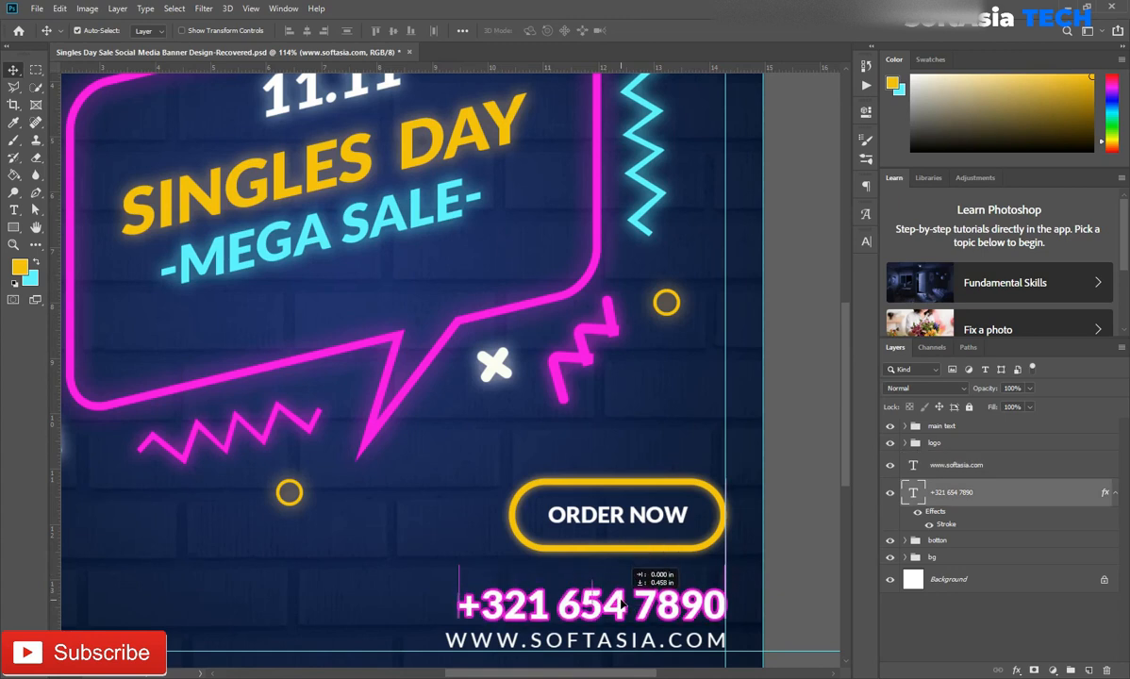
{"action": "left_click", "coordinate": [988, 466], "text": "shift"}
{"action": "key", "text": "ctrl+g"}
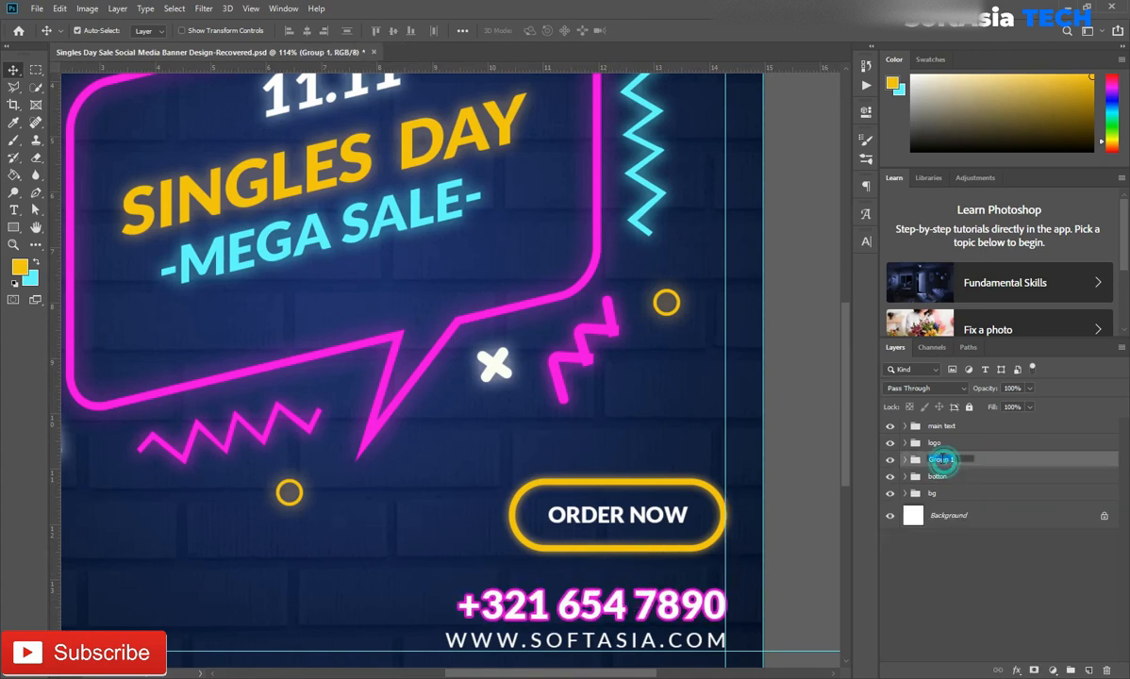
Move the botton group straight down so the ORDER NOW button sits close above the phone number
{"action": "left_click", "coordinate": [970, 475]}
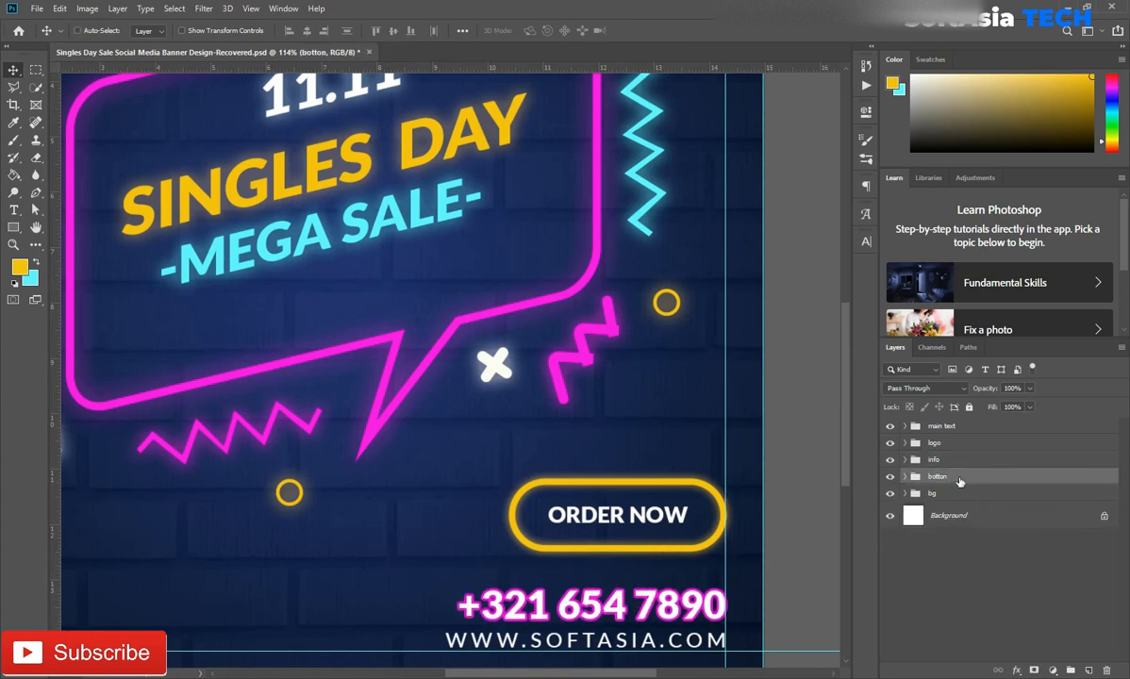
{"action": "key", "text": "ctrl+t"}
{"action": "left_click_drag", "start_coordinate": [650, 515], "coordinate": [654, 536]}
{"action": "key", "text": "Return"}
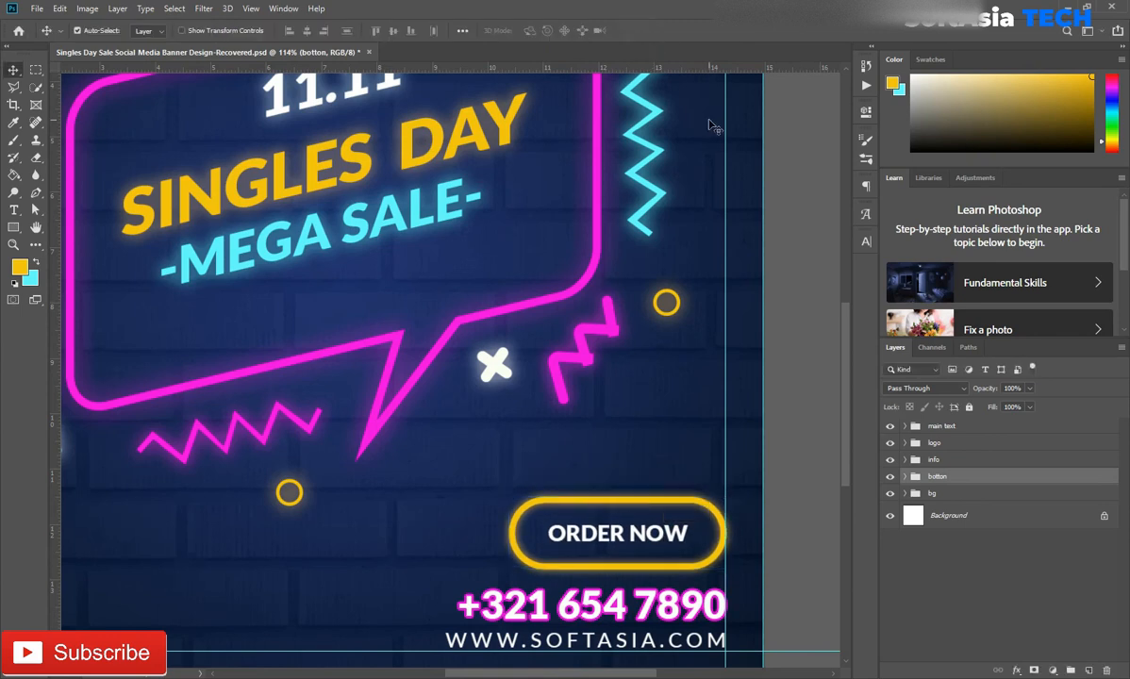
Skew the info and botton groups together vertically by -15.33°, keeping them within the right and bottom margin guides
{"action": "left_click", "coordinate": [940, 463], "text": "shift"}
{"action": "key", "text": "ctrl+t"}
{"action": "left_click_drag", "start_coordinate": [586, 565], "coordinate": [556, 565]}
{"action": "right_click", "coordinate": [715, 540]}
{"action": "left_click", "coordinate": [750, 404]}
{"action": "left_click_drag", "start_coordinate": [696, 530], "coordinate": [687, 436]}
{"action": "left_click_drag", "start_coordinate": [588, 546], "coordinate": [603, 537]}
{"action": "right_click", "coordinate": [727, 400]}
{"action": "left_click", "coordinate": [641, 494]}
{"action": "left_click_drag", "start_coordinate": [631, 473], "coordinate": [645, 490]}
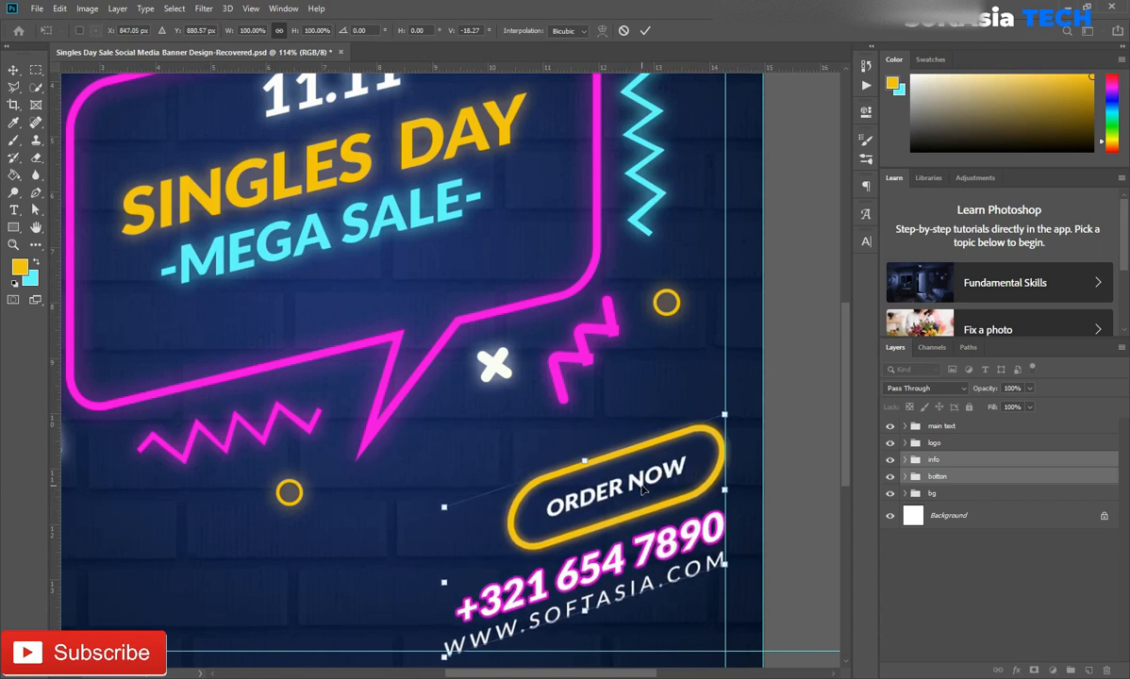
{"action": "left_click_drag", "start_coordinate": [734, 455], "coordinate": [680, 478]}
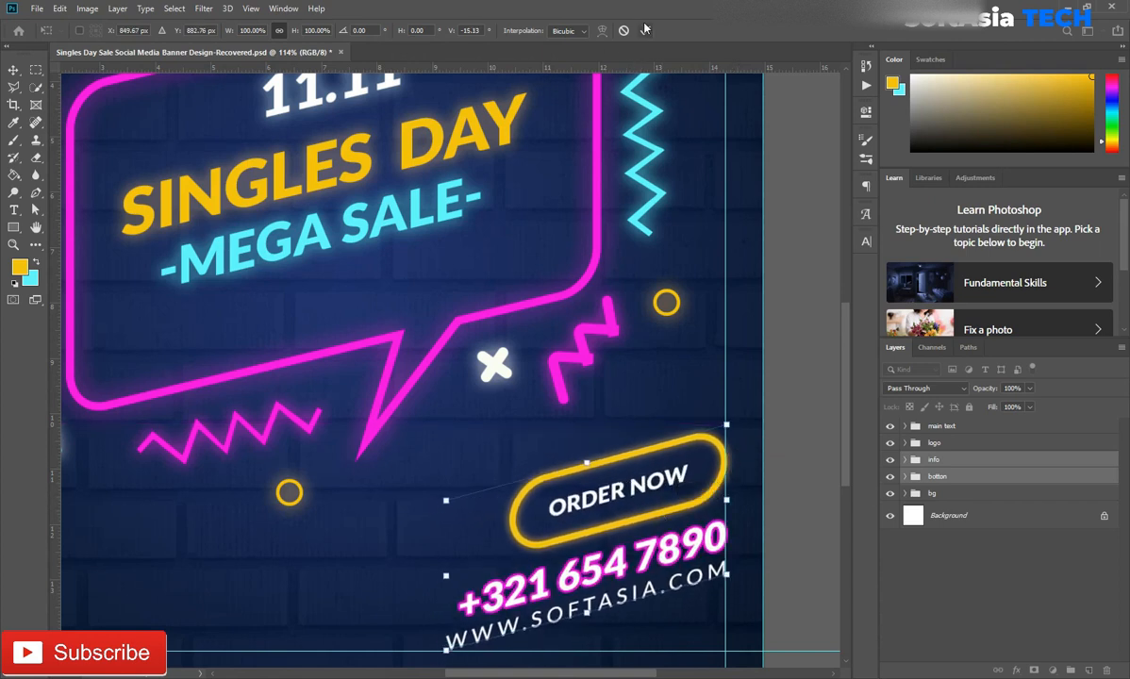
{"action": "key", "text": "Return"}
{"action": "key", "text": "ctrl+0"}
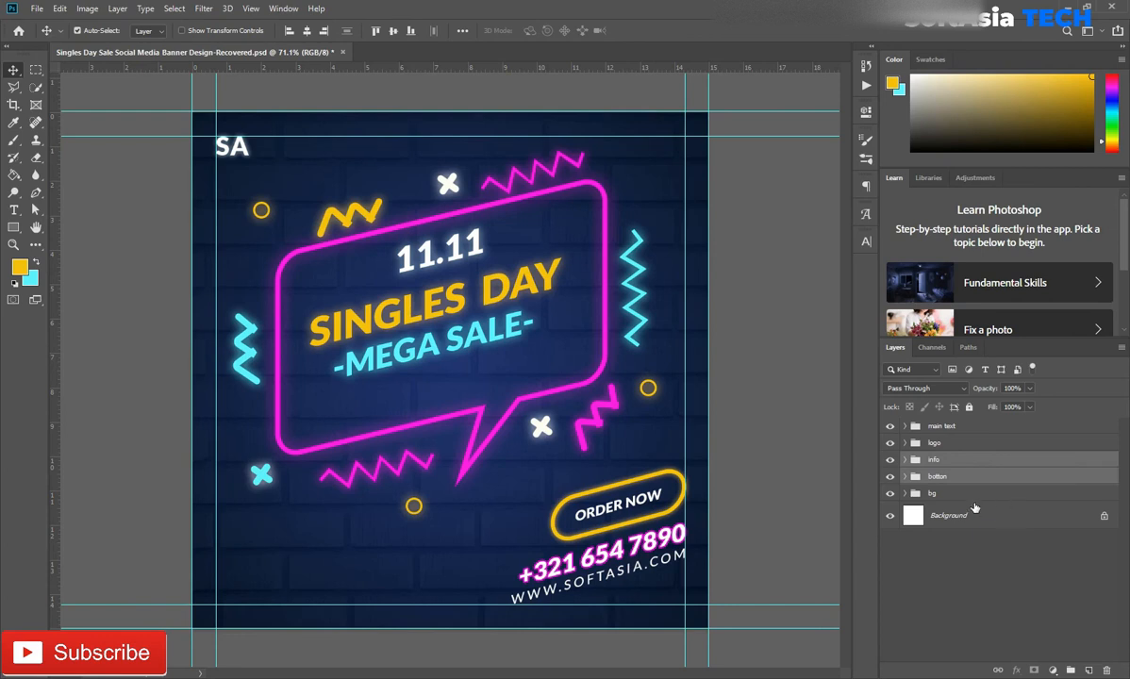
Bring the Facebook icon into the banner above the main text group, fill it white and make it a smart object
{"action": "left_click", "coordinate": [944, 426]}
{"action": "scroll", "coordinate": [356, 371], "scroll_direction": "down", "scroll_amount": 1}
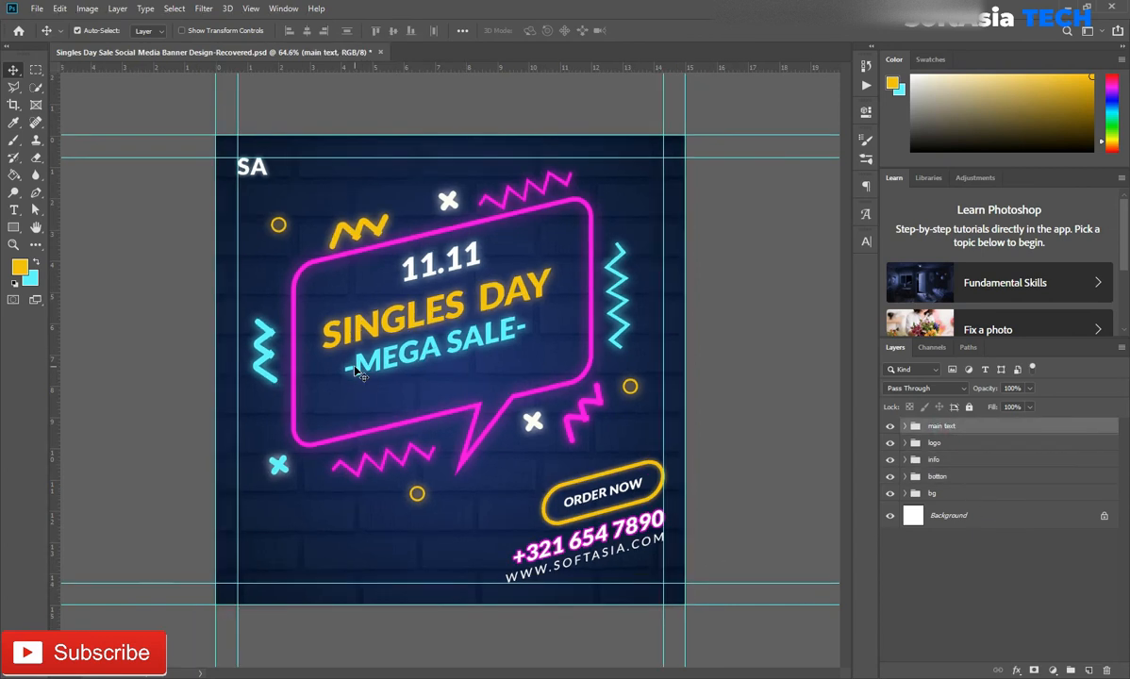
{"action": "left_click", "coordinate": [479, 52]}
{"action": "left_click_drag", "start_coordinate": [328, 288], "coordinate": [362, 504]}
{"action": "left_click", "coordinate": [26, 283]}
{"action": "left_click", "coordinate": [765, 445]}
{"action": "left_click", "coordinate": [1067, 438]}
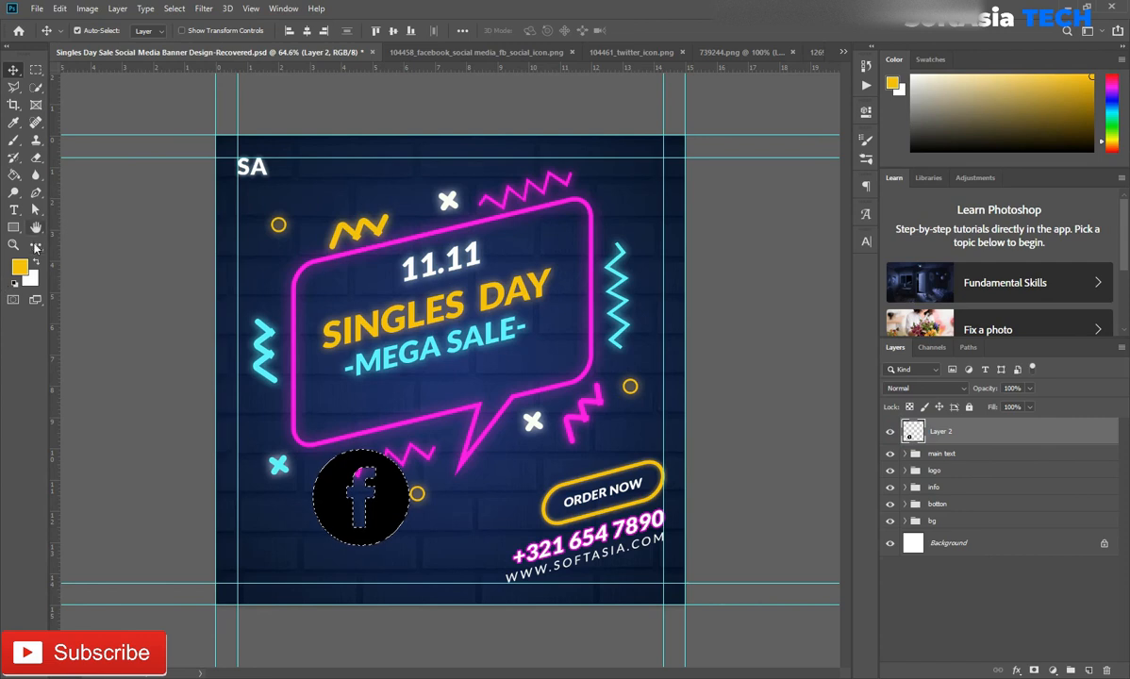
{"action": "key", "text": "alt+BackSpace"}
{"action": "key", "text": "ctrl+d"}
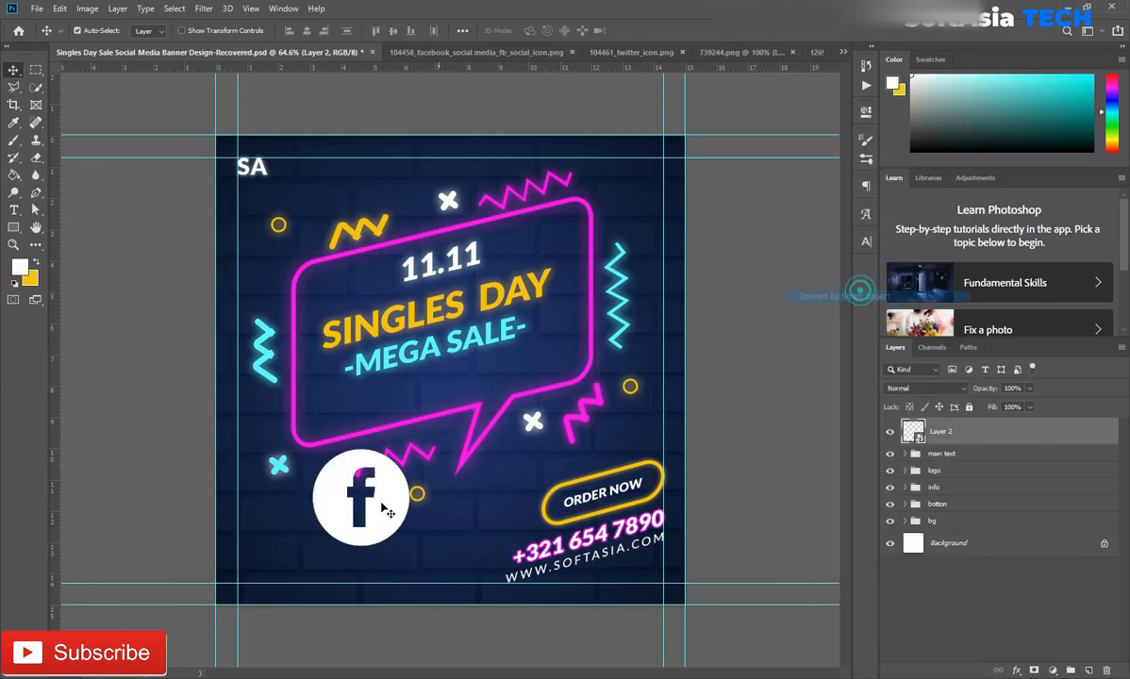
Shrink the Facebook icon and place it in the banner's lower-left corner where the margin guides meet
{"action": "scroll", "coordinate": [385, 504], "scroll_direction": "up", "scroll_amount": 3}
{"action": "key", "text": "ctrl+t"}
{"action": "left_click_drag", "start_coordinate": [429, 424], "coordinate": [181, 603]}
{"action": "left_click", "coordinate": [512, 32]}
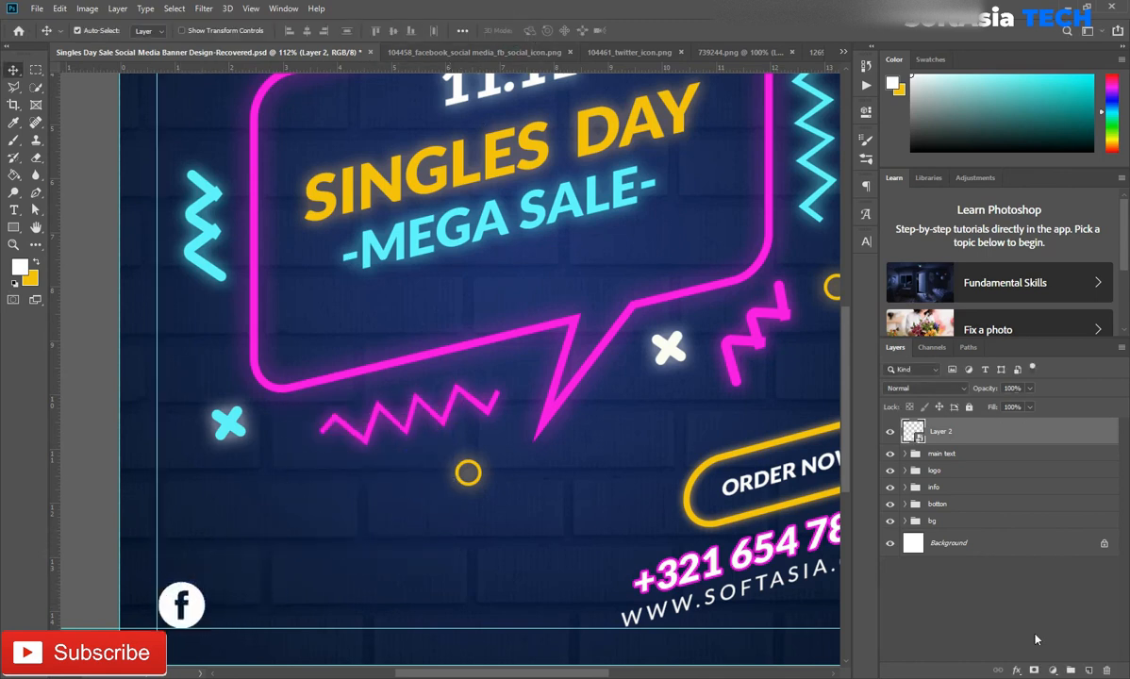
Bring the Twitter icon into the banner, fill it white and convert it to a smart object
{"action": "left_click", "coordinate": [472, 50]}
{"action": "left_click", "coordinate": [568, 52]}
{"action": "left_click", "coordinate": [487, 52]}
{"action": "left_click_drag", "start_coordinate": [518, 407], "coordinate": [396, 580]}
{"action": "left_click", "coordinate": [913, 432], "text": "ctrl"}
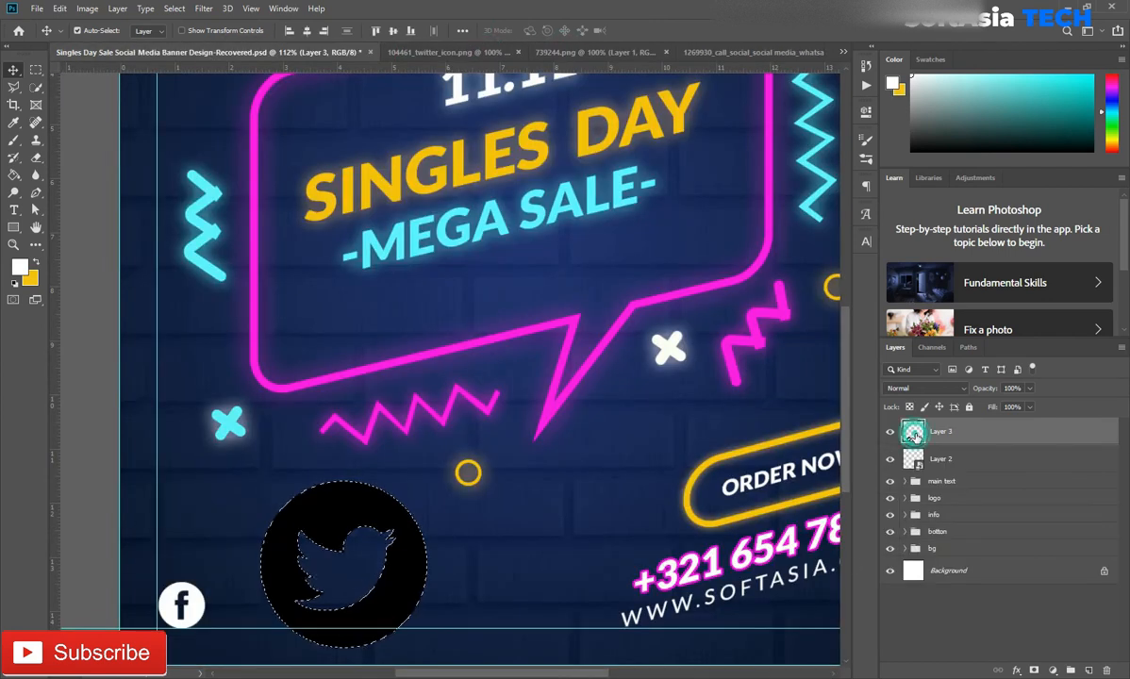
{"action": "key", "text": "alt+BackSpace"}
{"action": "key", "text": "ctrl+d"}
{"action": "right_click", "coordinate": [988, 435]}
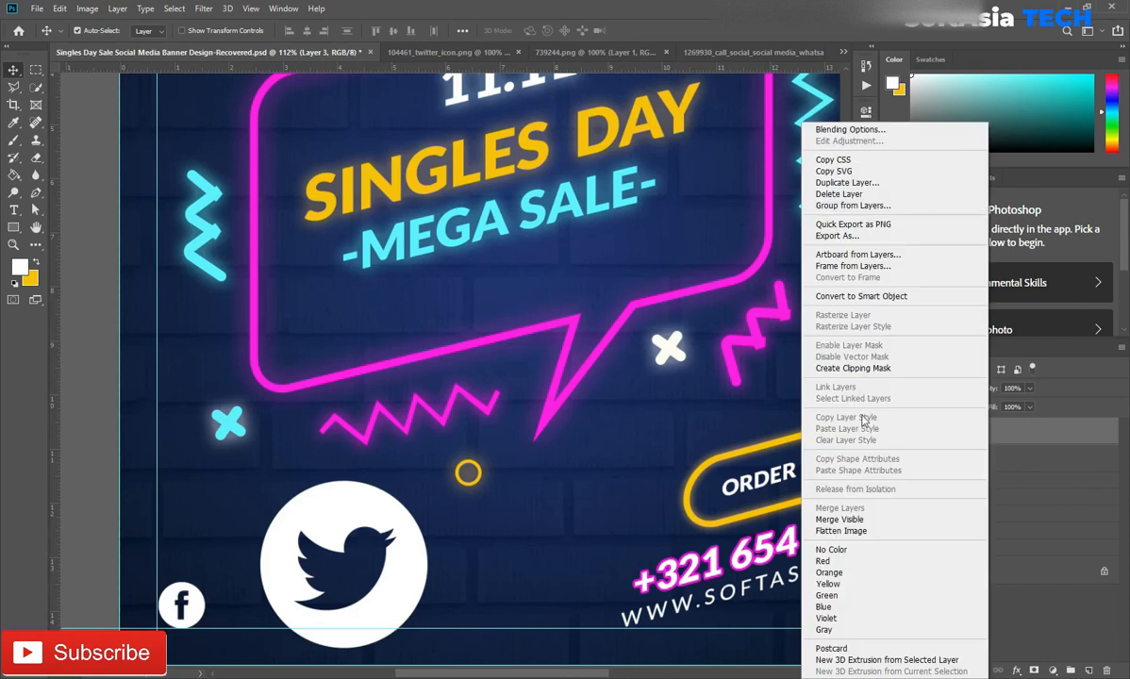
{"action": "left_click", "coordinate": [860, 296]}
Scale the Twitter icon to 26.80% and place it beside the Facebook icon on the bottom margin guide
{"action": "key", "text": "ctrl+t"}
{"action": "left_click_drag", "start_coordinate": [427, 481], "coordinate": [237, 611]}
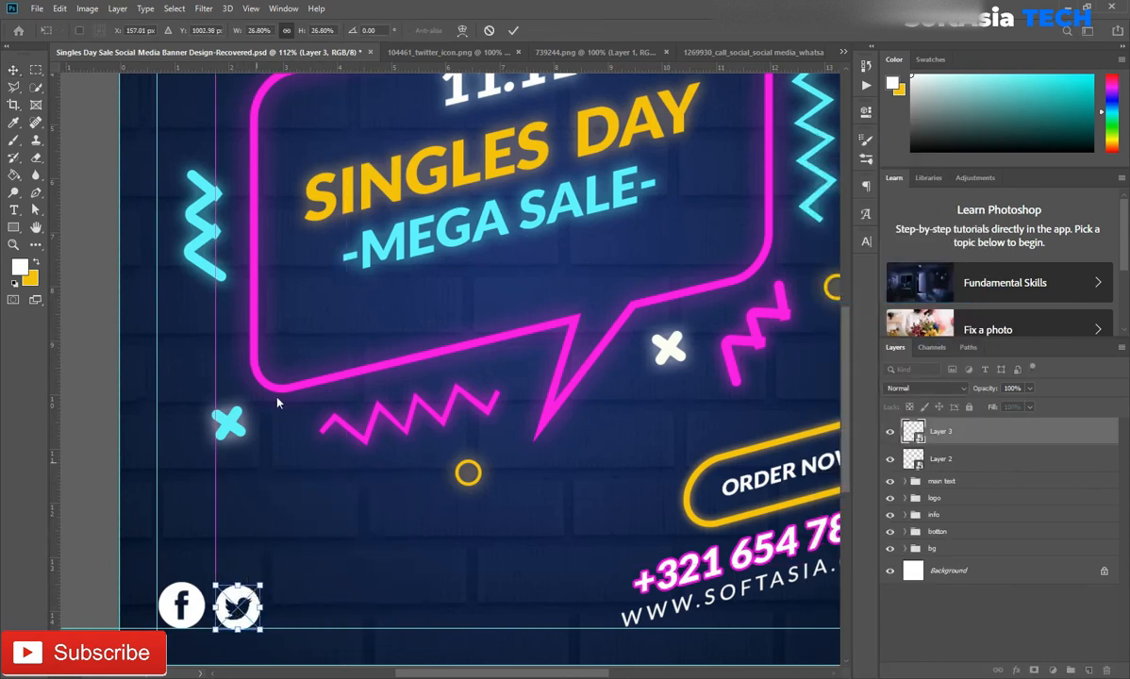
{"action": "key", "text": "Return"}
{"action": "scroll", "coordinate": [248, 625], "scroll_direction": "up", "scroll_amount": 5}
{"action": "left_click_drag", "start_coordinate": [248, 625], "coordinate": [236, 614]}
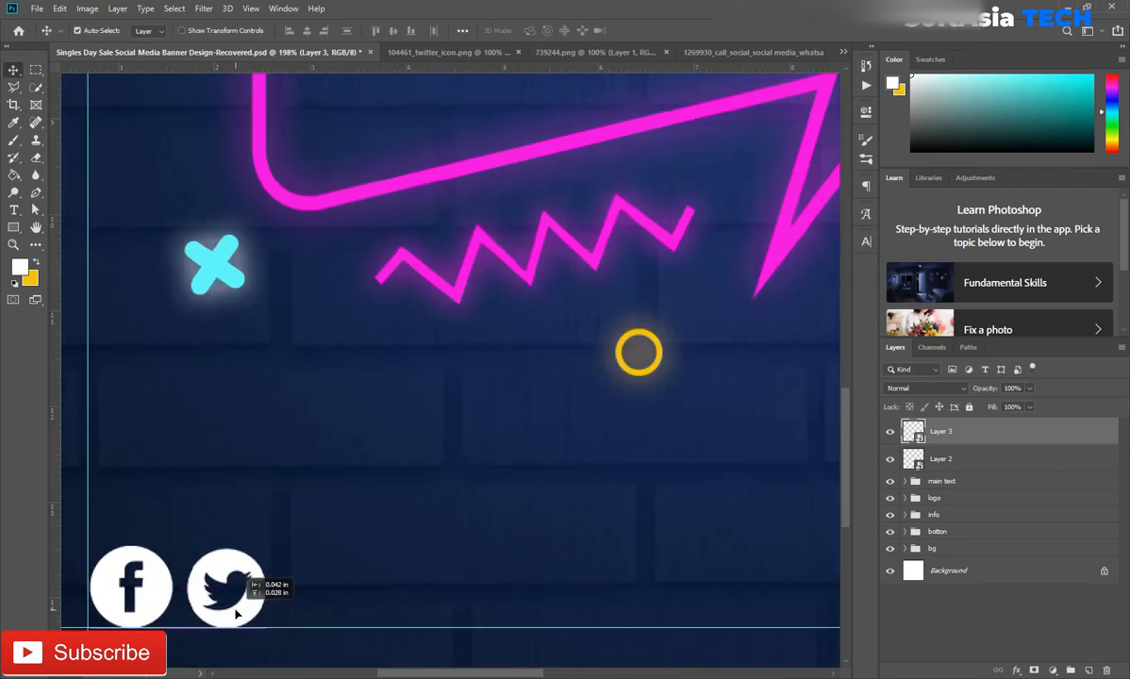
Bring the Instagram icon into the banner, fill it white and convert it to a smart object
{"action": "left_click", "coordinate": [468, 54]}
{"action": "left_click", "coordinate": [473, 53]}
{"action": "left_click", "coordinate": [475, 54]}
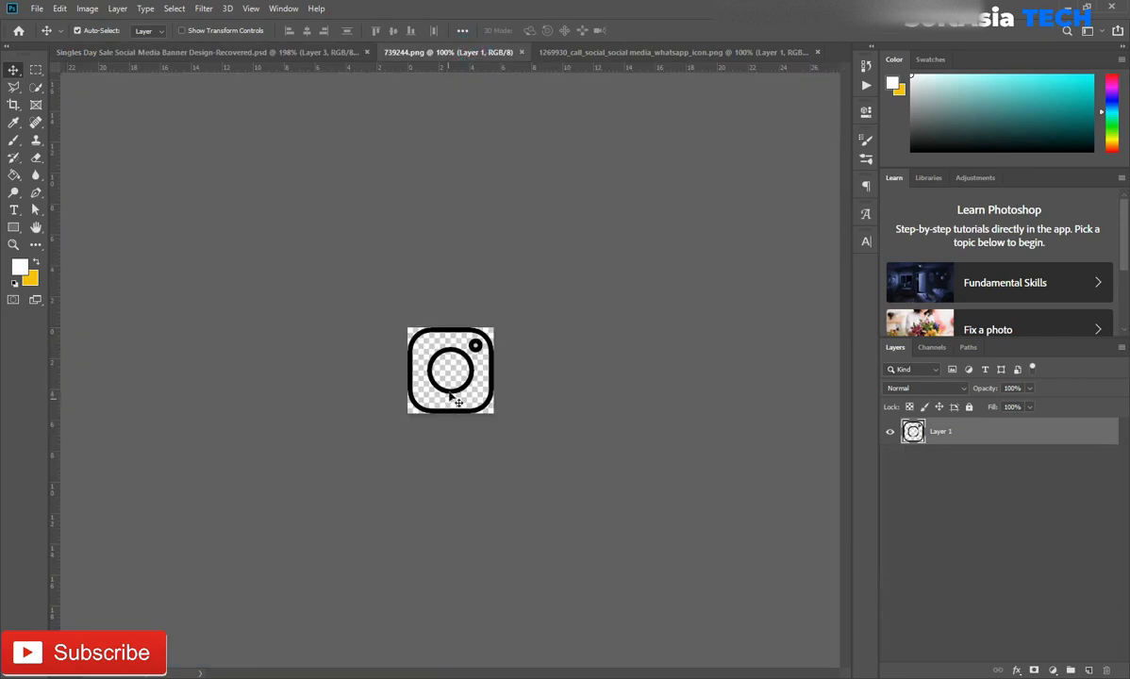
{"action": "left_click_drag", "start_coordinate": [451, 369], "coordinate": [476, 547]}
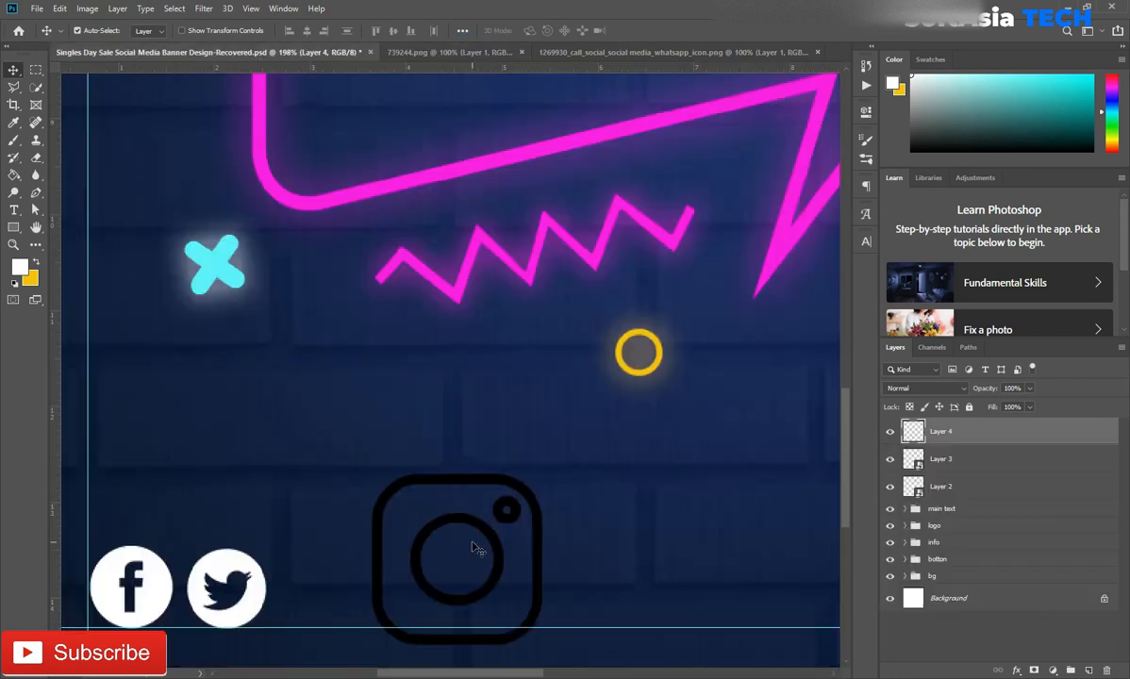
{"action": "left_click", "coordinate": [913, 431], "text": "ctrl"}
{"action": "key", "text": "alt+BackSpace"}
{"action": "key", "text": "ctrl+d"}
{"action": "right_click", "coordinate": [958, 431]}
{"action": "key", "text": "Escape"}
{"action": "key", "text": "t"}
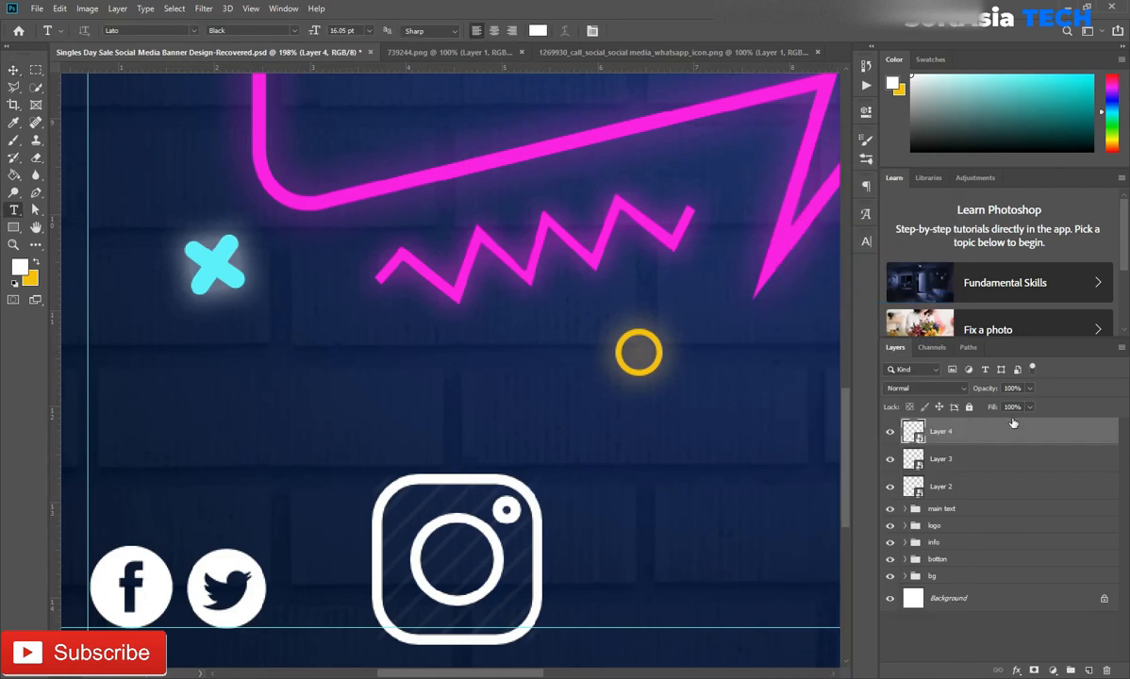
Scale the Instagram icon to 43.20% and place it beside the Twitter icon on the bottom margin guide
{"action": "key", "text": "ctrl+t"}
{"action": "left_click_drag", "start_coordinate": [542, 472], "coordinate": [348, 555]}
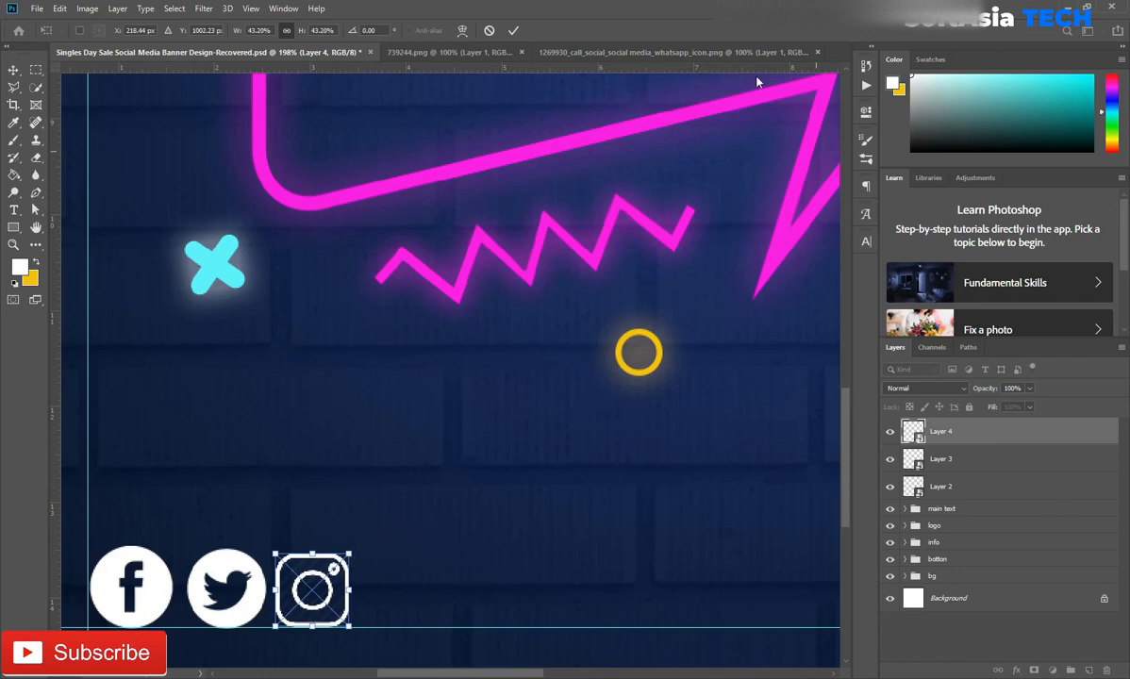
{"action": "key", "text": "Return"}
Add a horizontal guide along the Facebook icon's top edge and fine-tune the Twitter icon's position between the two guides
{"action": "left_click_drag", "start_coordinate": [385, 475], "coordinate": [386, 549]}
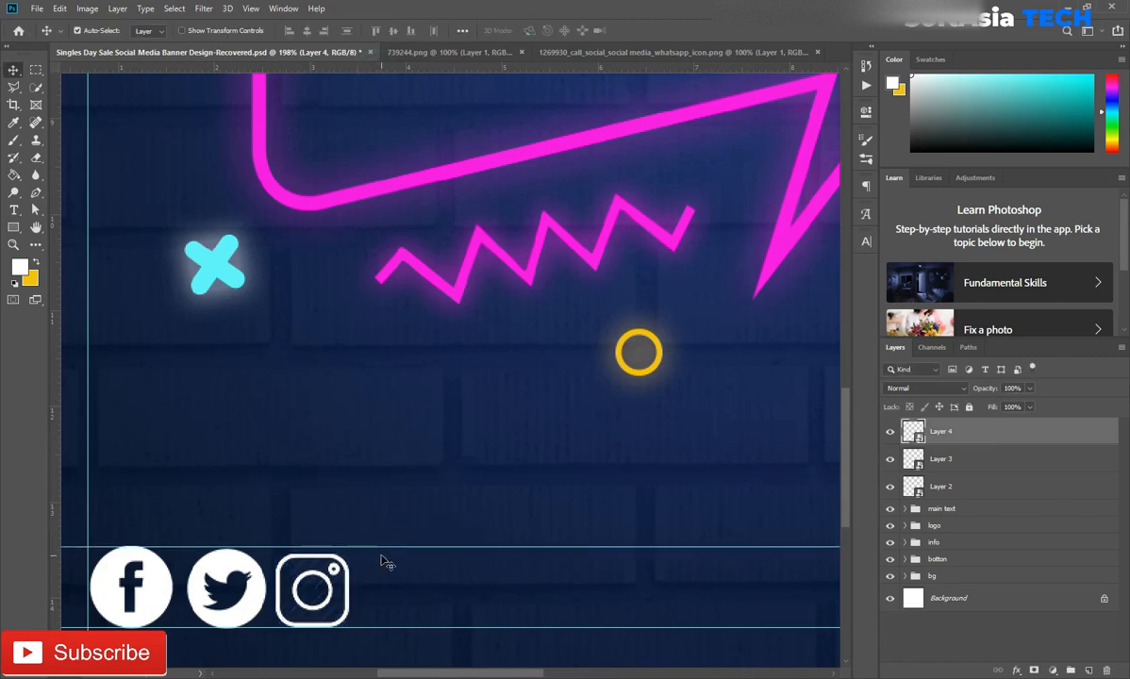
{"action": "scroll", "coordinate": [139, 627], "scroll_direction": "up", "scroll_amount": 3}
{"action": "left_click", "coordinate": [303, 574], "text": "ctrl"}
{"action": "left_click_drag", "start_coordinate": [324, 610], "coordinate": [319, 608]}
Enlarge the Instagram icon to 47.69% to fit between the guides and shift it slightly right
{"action": "left_click", "coordinate": [476, 529], "text": "ctrl"}
{"action": "key", "text": "ctrl+t"}
{"action": "left_click_drag", "start_coordinate": [508, 498], "coordinate": [522, 485]}
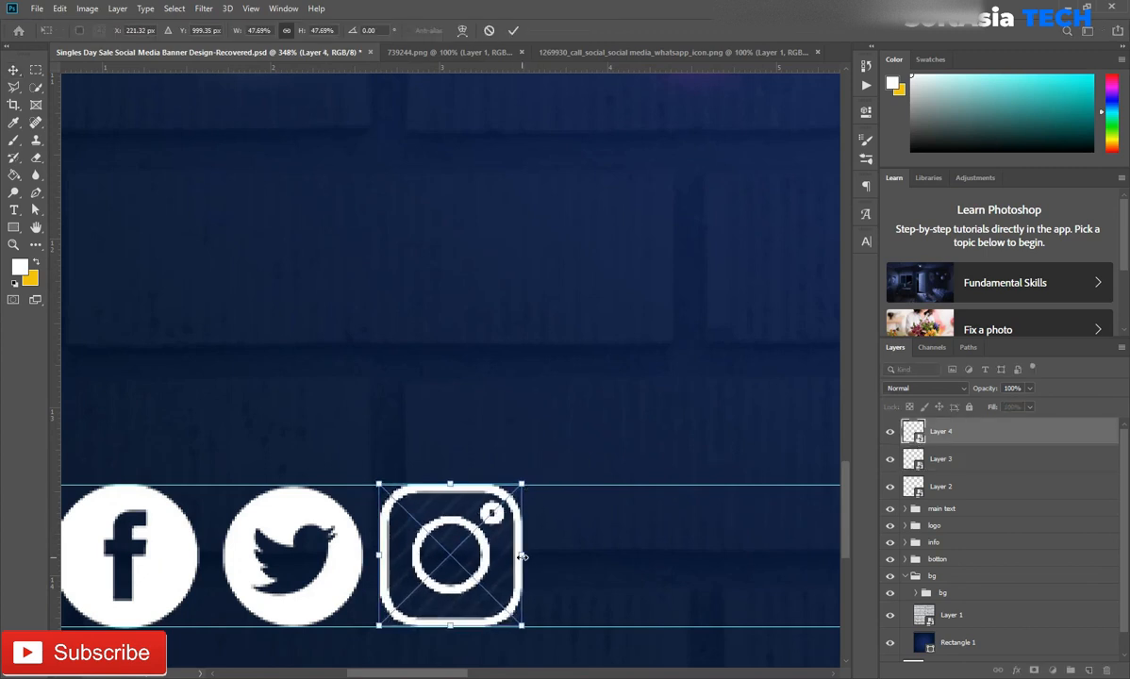
{"action": "left_click", "coordinate": [514, 31]}
{"action": "key", "text": "Right"}
{"action": "key", "text": "Right"}
{"action": "key", "text": "Right"}
{"action": "key", "text": "Right"}
{"action": "key", "text": "Right"}
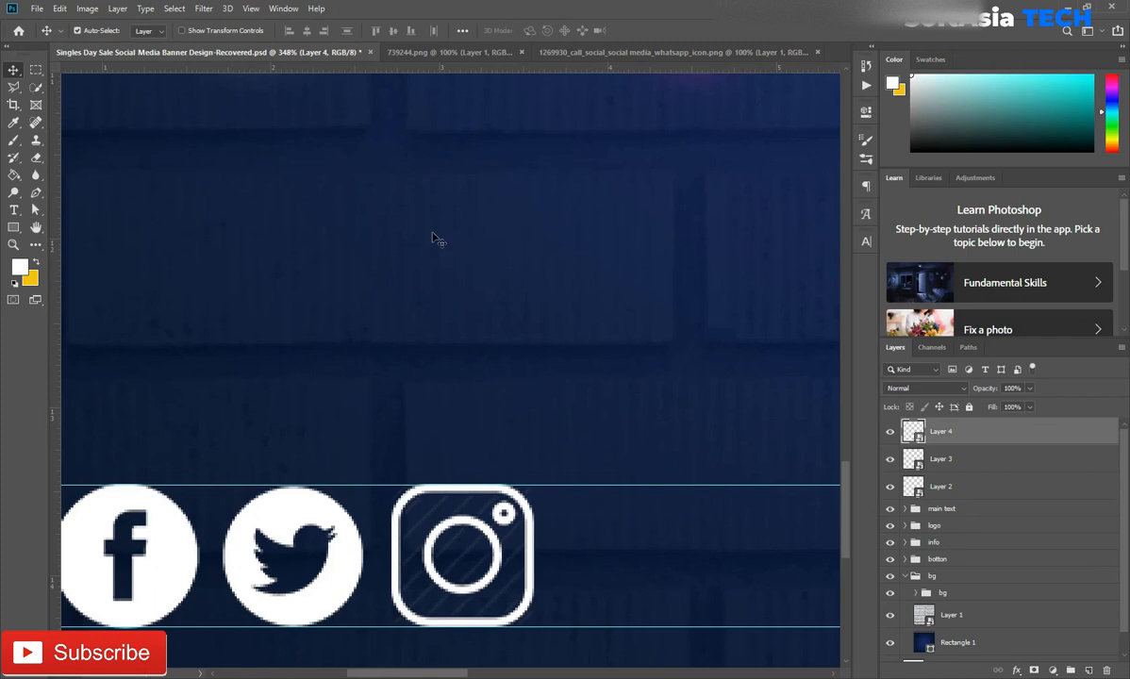
Bring the WhatsApp icon into the banner, fill it white and convert it to a smart object
{"action": "left_click_drag", "start_coordinate": [494, 357], "coordinate": [232, 346]}
{"action": "left_click", "coordinate": [453, 52]}
{"action": "left_click", "coordinate": [521, 52]}
{"action": "left_click", "coordinate": [528, 52]}
{"action": "left_click_drag", "start_coordinate": [504, 225], "coordinate": [449, 472]}
{"action": "scroll", "coordinate": [449, 471], "scroll_direction": "down", "scroll_amount": 5}
{"action": "left_click", "coordinate": [913, 431], "text": "ctrl"}
{"action": "key", "text": "alt+BackSpace"}
{"action": "key", "text": "ctrl+d"}
{"action": "right_click", "coordinate": [913, 434]}
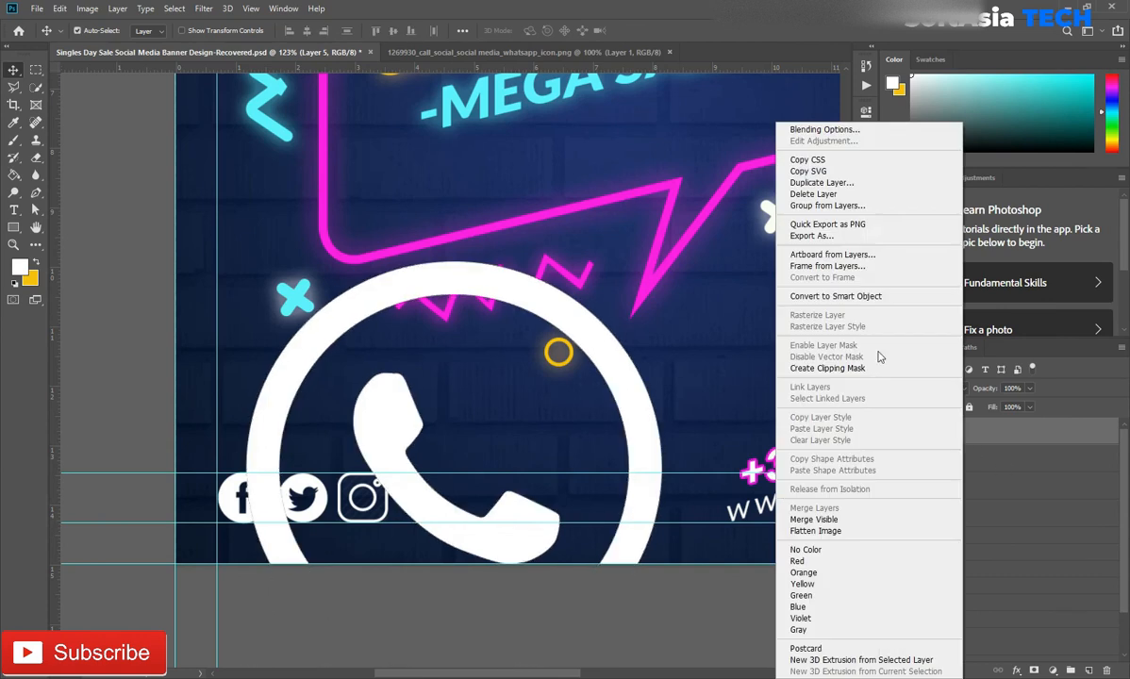
{"action": "left_click", "coordinate": [820, 281]}
Shrink the WhatsApp icon to fit between the icon guides and place it to the right of the Instagram icon
{"action": "key", "text": "ctrl+t"}
{"action": "left_click_drag", "start_coordinate": [662, 261], "coordinate": [361, 593]}
{"action": "left_click_drag", "start_coordinate": [314, 626], "coordinate": [497, 453]}
{"action": "scroll", "coordinate": [470, 501], "scroll_direction": "up", "scroll_amount": 5}
{"action": "left_click_drag", "start_coordinate": [561, 346], "coordinate": [474, 435]}
{"action": "scroll", "coordinate": [477, 430], "scroll_direction": "up", "scroll_amount": 5}
{"action": "left_click_drag", "start_coordinate": [426, 498], "coordinate": [424, 495]}
{"action": "left_click", "coordinate": [513, 31]}
{"action": "key", "text": "ctrl+0"}
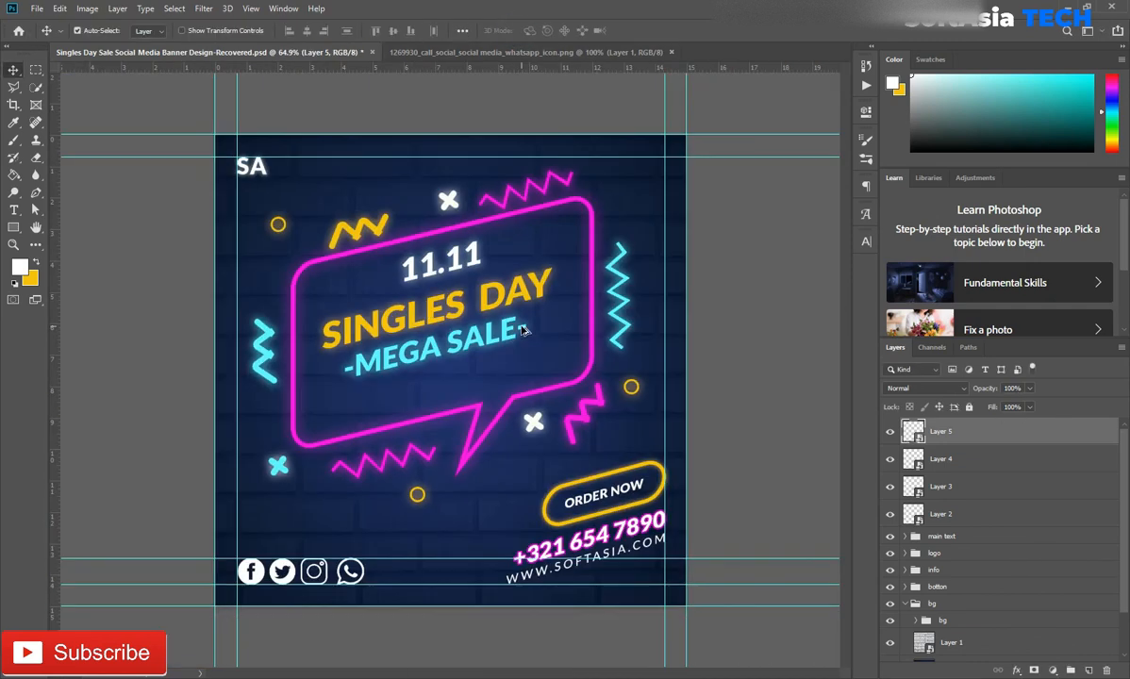
Add an outer glow to the Facebook icon layer in the cyan sampled from the MEGA SALE text
{"action": "double_click", "coordinate": [971, 517]}
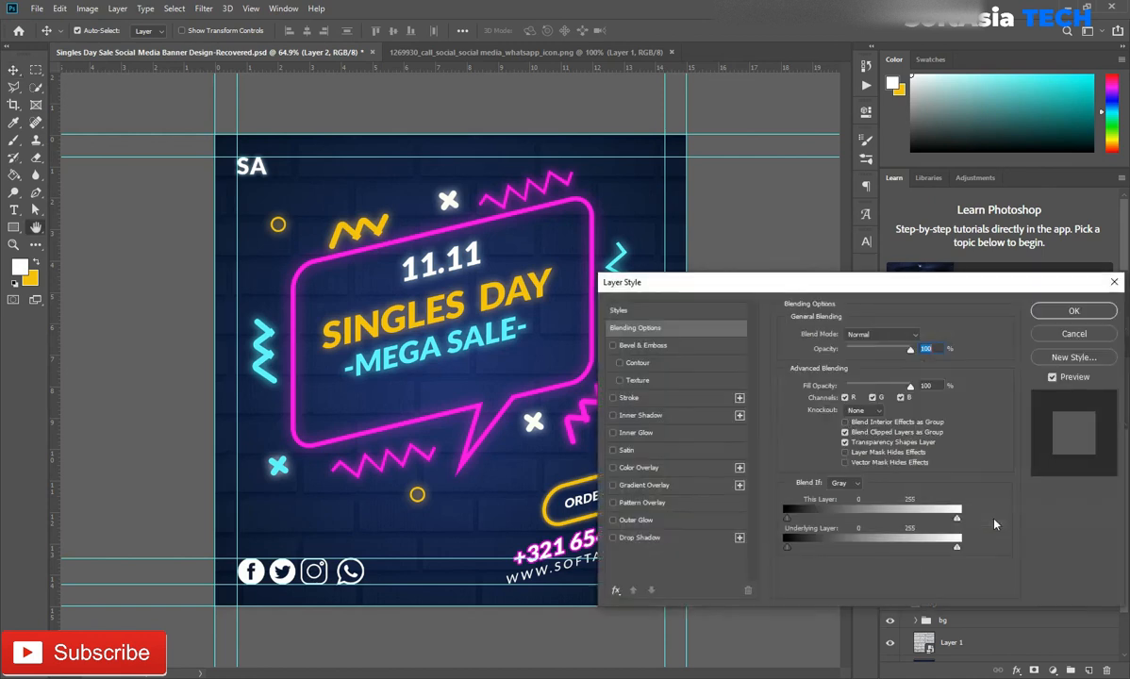
{"action": "left_click", "coordinate": [817, 381]}
{"action": "left_click", "coordinate": [453, 332]}
{"action": "left_click", "coordinate": [1063, 439]}
{"action": "left_click", "coordinate": [1074, 311]}
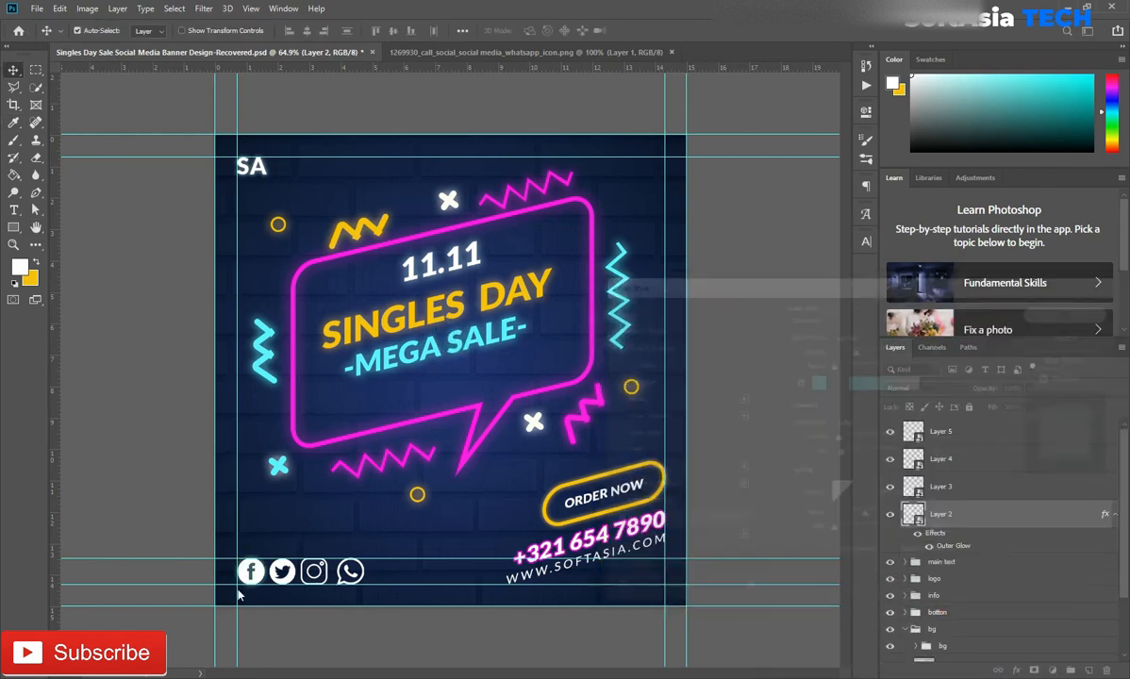
{"action": "scroll", "coordinate": [229, 510], "scroll_direction": "up", "scroll_amount": 5}
{"action": "left_click_drag", "start_coordinate": [538, 575], "coordinate": [330, 666]}
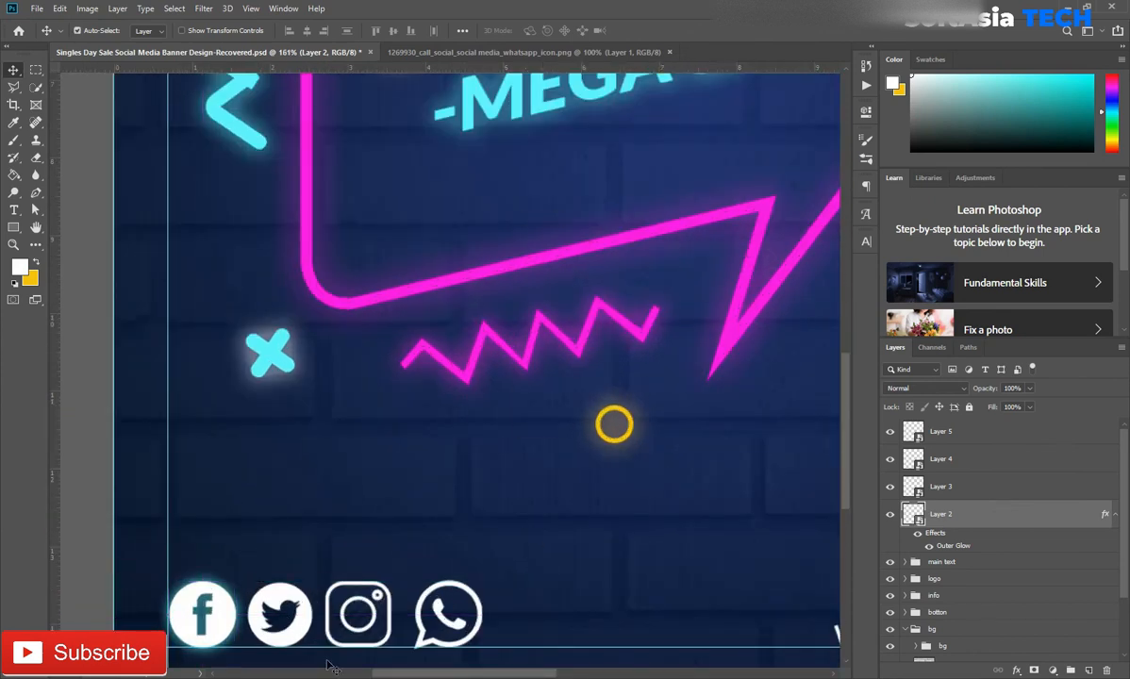
Set the size of the Facebook icon's outer glow to 10 px
{"action": "scroll", "coordinate": [200, 634], "scroll_direction": "up", "scroll_amount": 4}
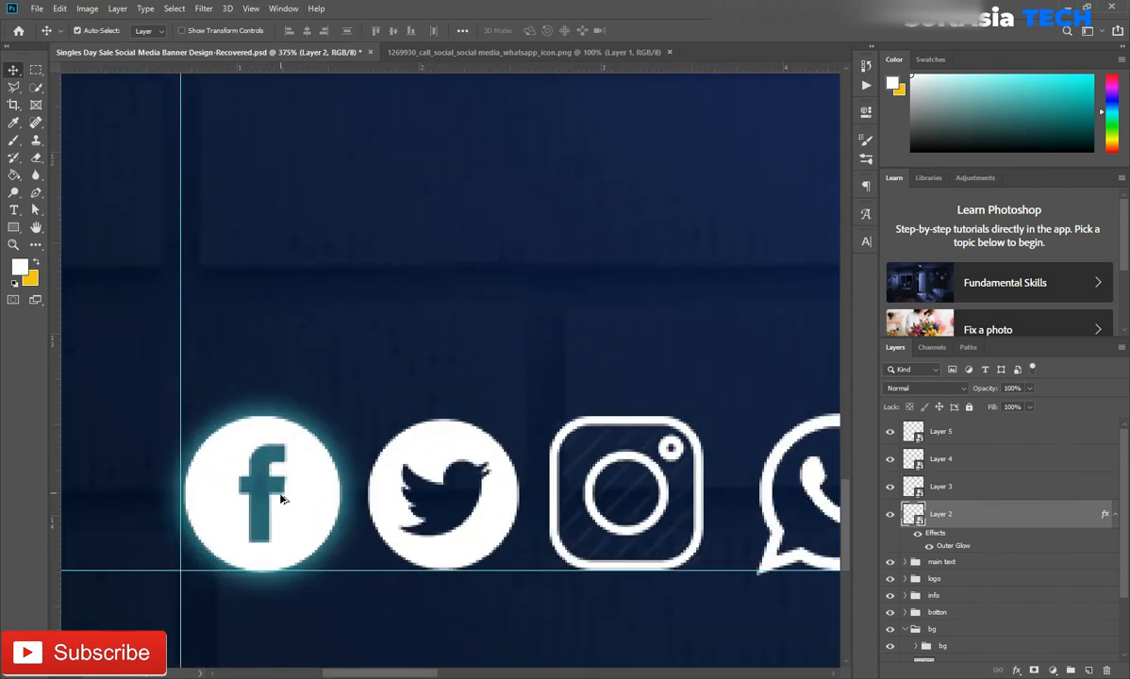
{"action": "double_click", "coordinate": [948, 547]}
{"action": "left_click_drag", "start_coordinate": [838, 442], "coordinate": [833, 442]}
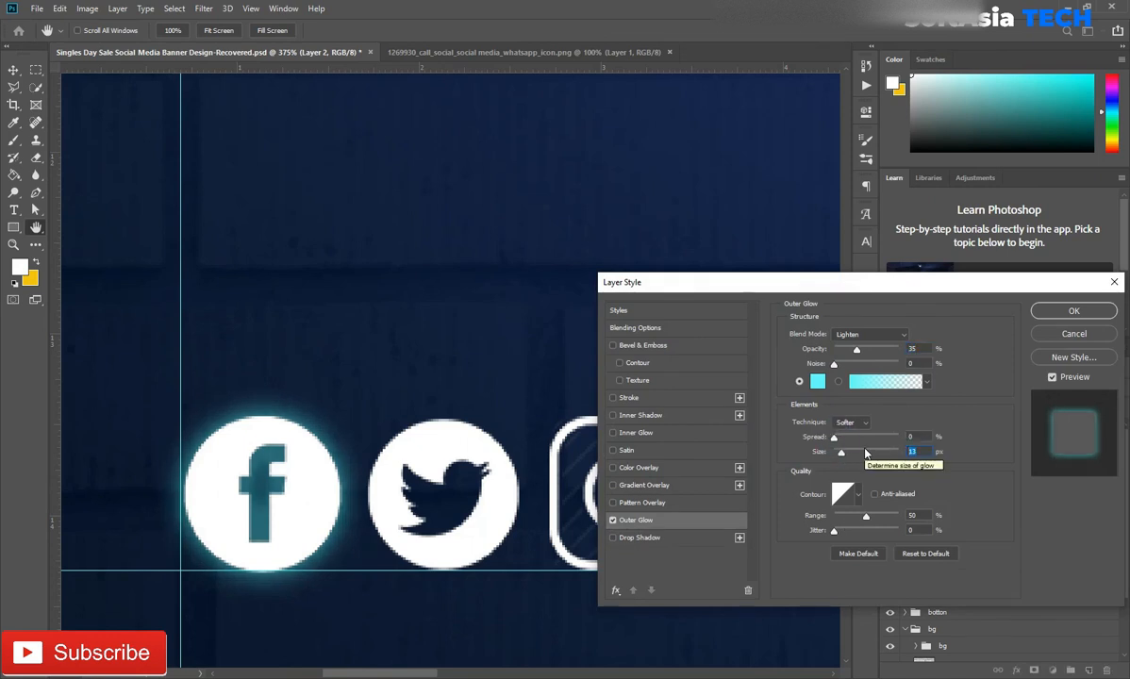
{"action": "type", "text": "810"}
{"action": "left_click", "coordinate": [1059, 316]}
Copy the Facebook icon's layer style and paste it onto the Twitter, Instagram and WhatsApp icon layers
{"action": "scroll", "coordinate": [408, 473], "scroll_direction": "down", "scroll_amount": 10}
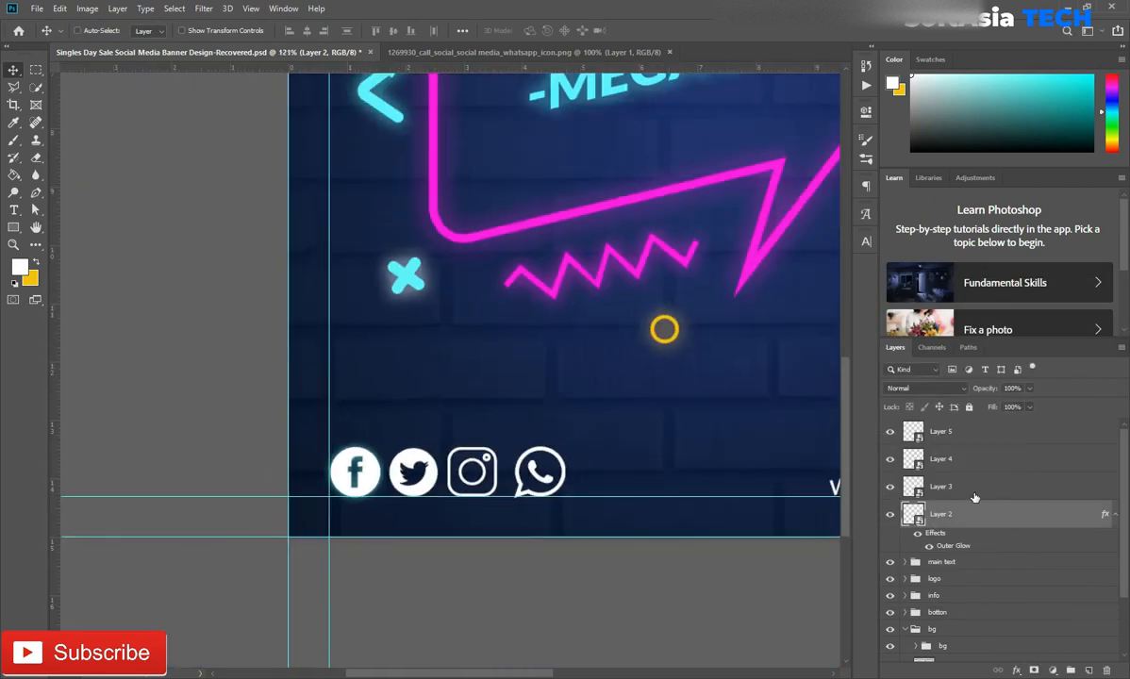
{"action": "right_click", "coordinate": [974, 497]}
{"action": "left_click", "coordinate": [877, 450]}
{"action": "left_click", "coordinate": [987, 486]}
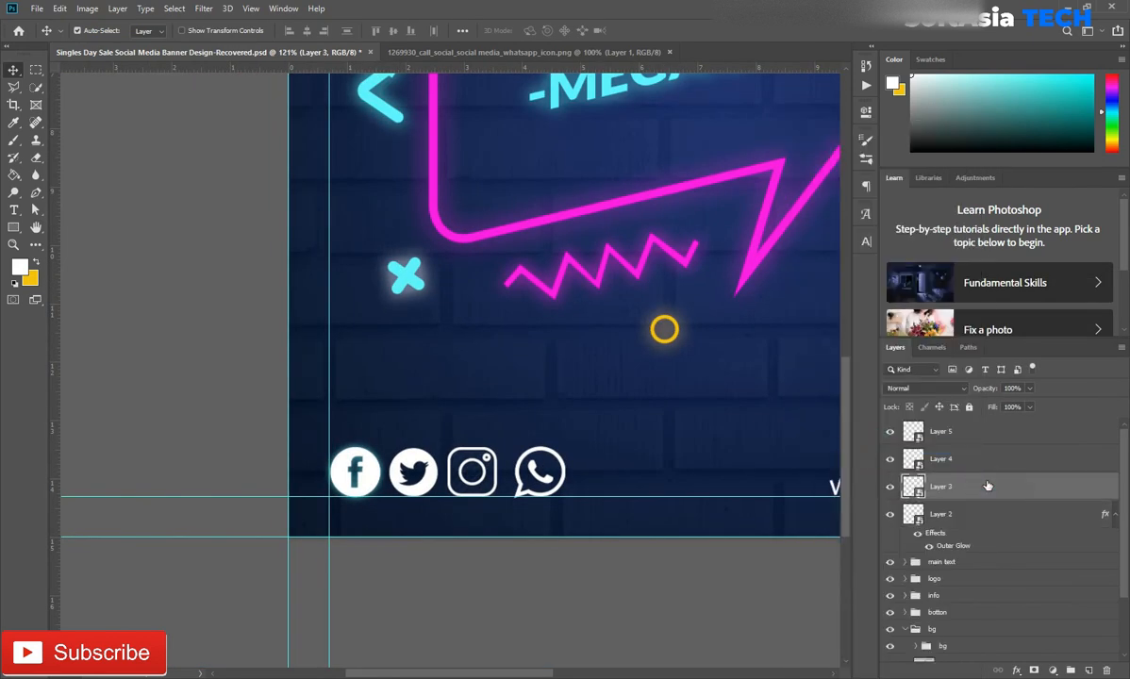
{"action": "left_click", "coordinate": [989, 460], "text": "ctrl"}
{"action": "left_click", "coordinate": [990, 433], "text": "ctrl"}
{"action": "right_click", "coordinate": [990, 433]}
{"action": "left_click", "coordinate": [857, 458]}
Group the four social icon layers under the name icons and collapse the bg groups
{"action": "left_click", "coordinate": [1115, 432]}
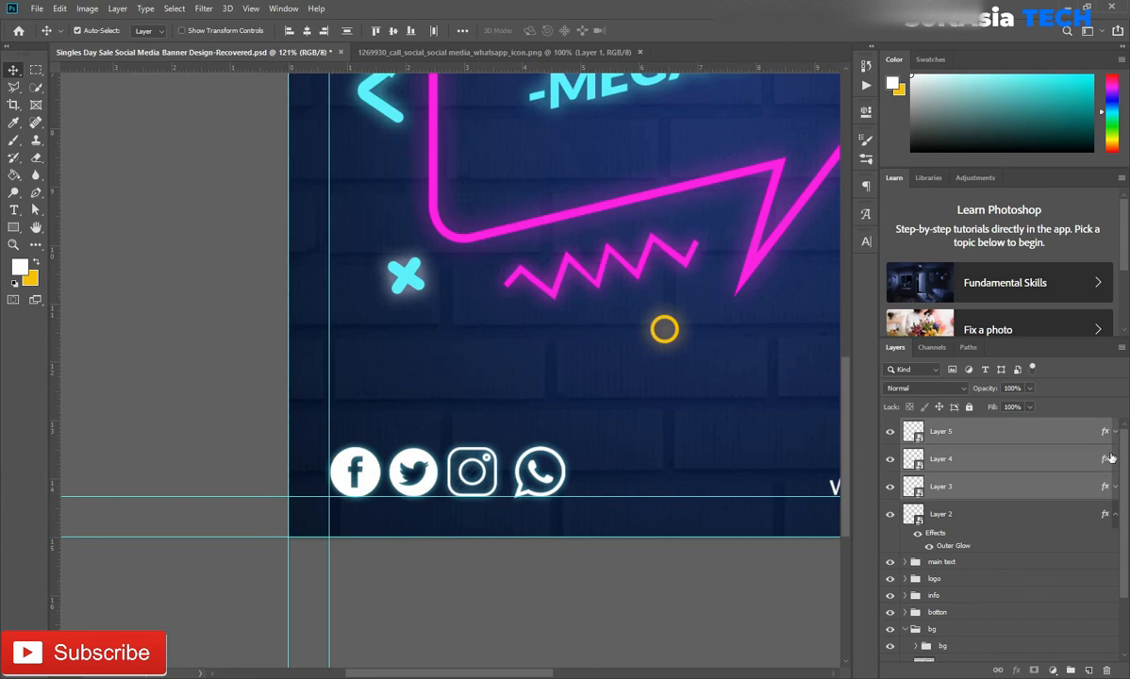
{"action": "left_click", "coordinate": [1113, 516]}
{"action": "left_click", "coordinate": [1024, 520], "text": "ctrl"}
{"action": "key", "text": "ctrl+g"}
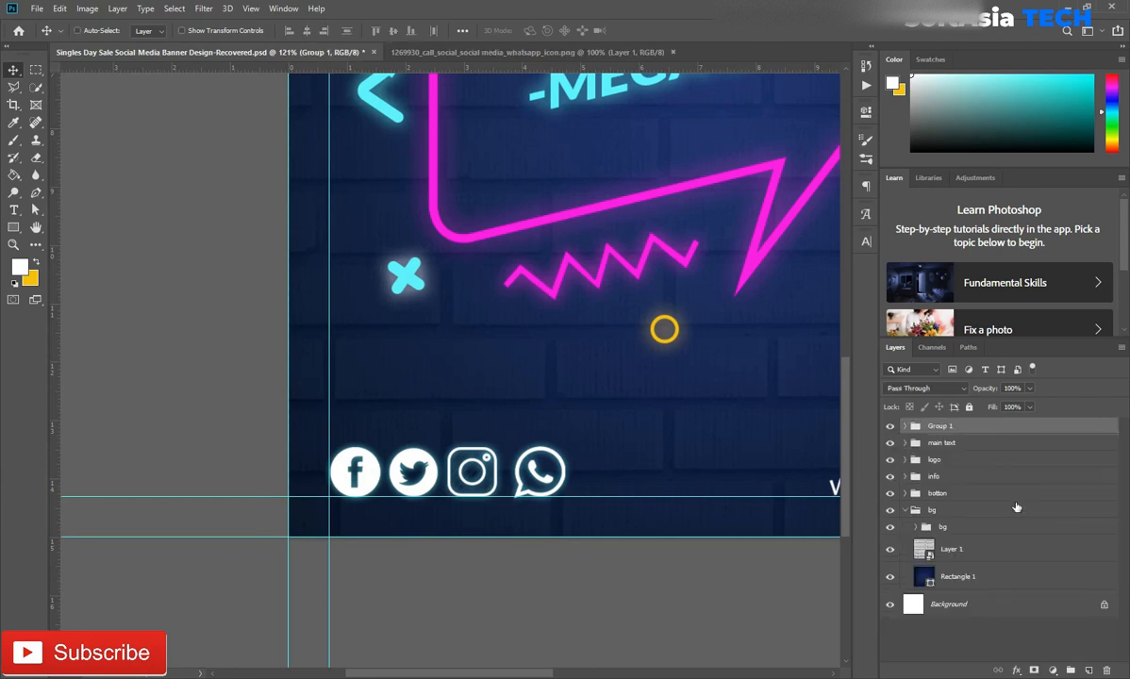
{"action": "key", "text": "Return"}
{"action": "left_click", "coordinate": [915, 527]}
{"action": "left_click", "coordinate": [904, 512]}
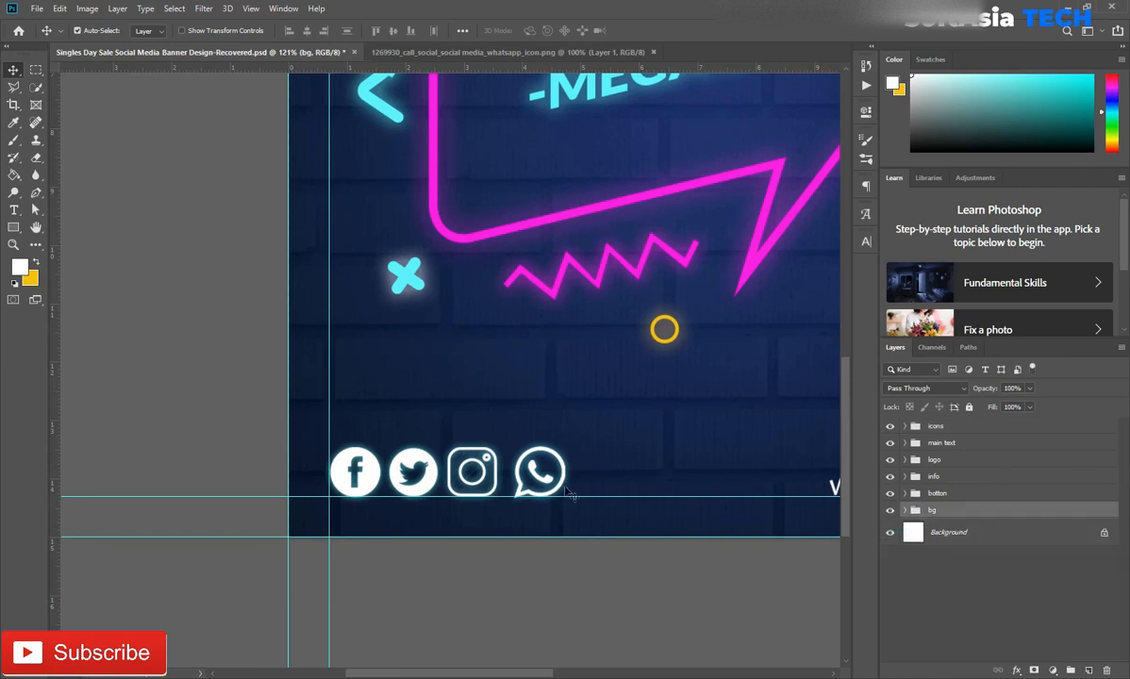
Hide the guides and check the banner's overall look and the social icons
{"action": "scroll", "coordinate": [568, 494], "scroll_direction": "down", "scroll_amount": 12}
{"action": "scroll", "coordinate": [377, 462], "scroll_direction": "up", "scroll_amount": 3}
{"action": "key", "text": "ctrl+semicolon"}
{"action": "scroll", "coordinate": [388, 503], "scroll_direction": "up", "scroll_amount": 5}
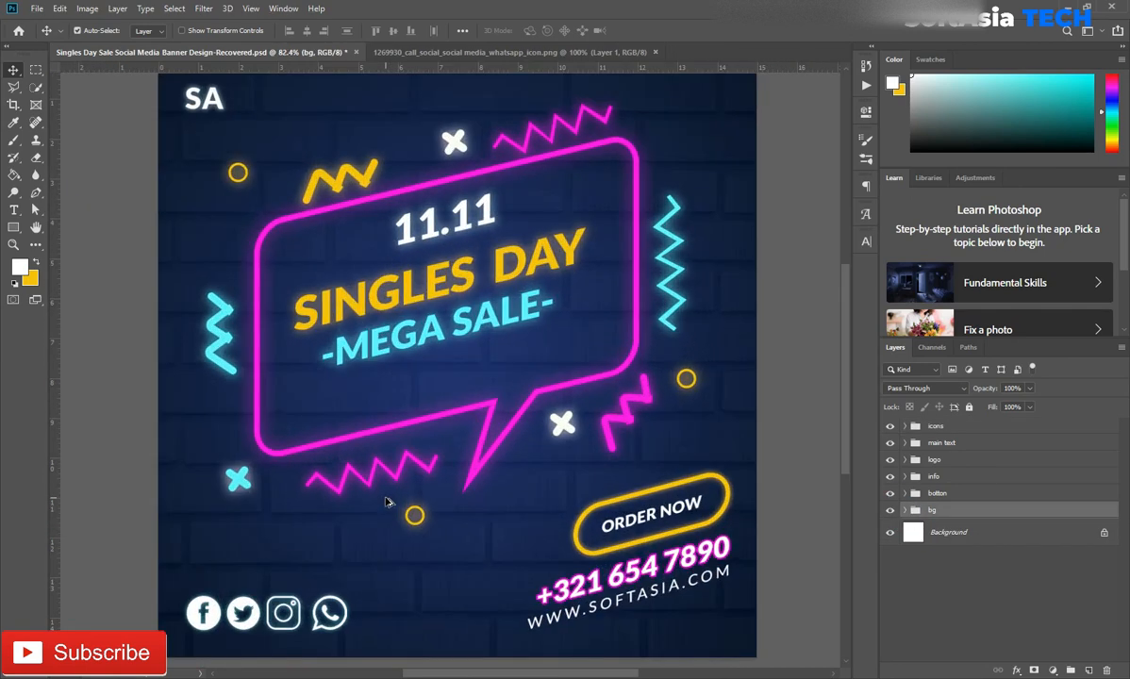
{"action": "scroll", "coordinate": [366, 527], "scroll_direction": "down", "scroll_amount": 1}
{"action": "scroll", "coordinate": [283, 603], "scroll_direction": "up", "scroll_amount": 4}
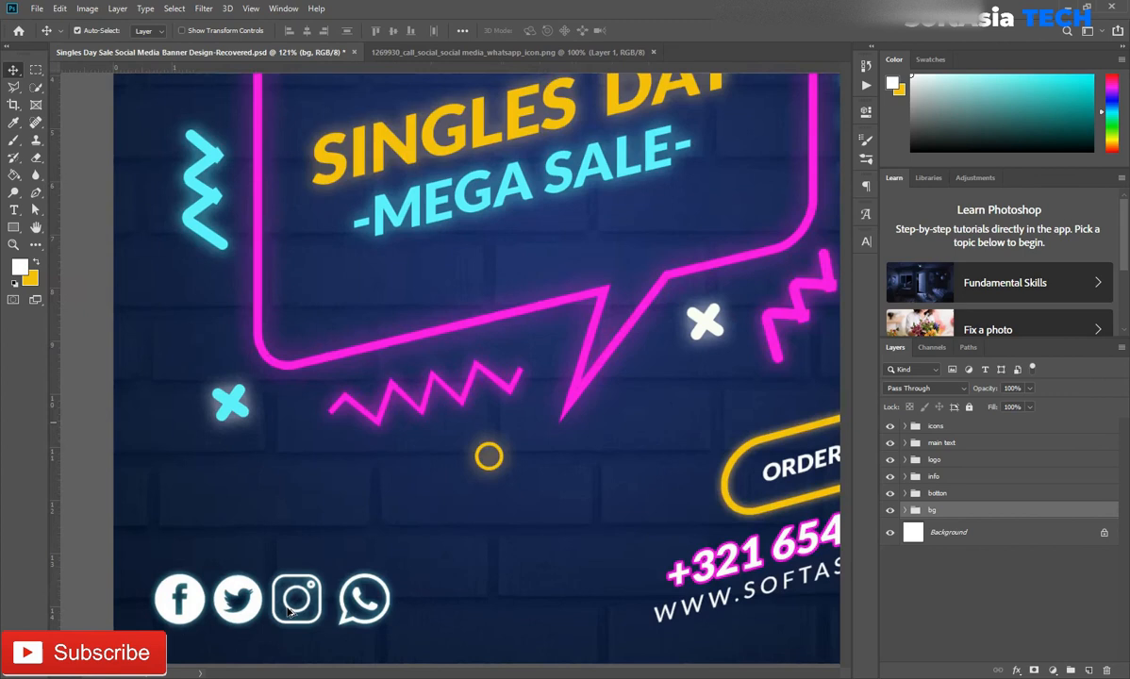
{"action": "scroll", "coordinate": [279, 609], "scroll_direction": "down", "scroll_amount": 3}
{"action": "scroll", "coordinate": [613, 609], "scroll_direction": "up", "scroll_amount": 3}
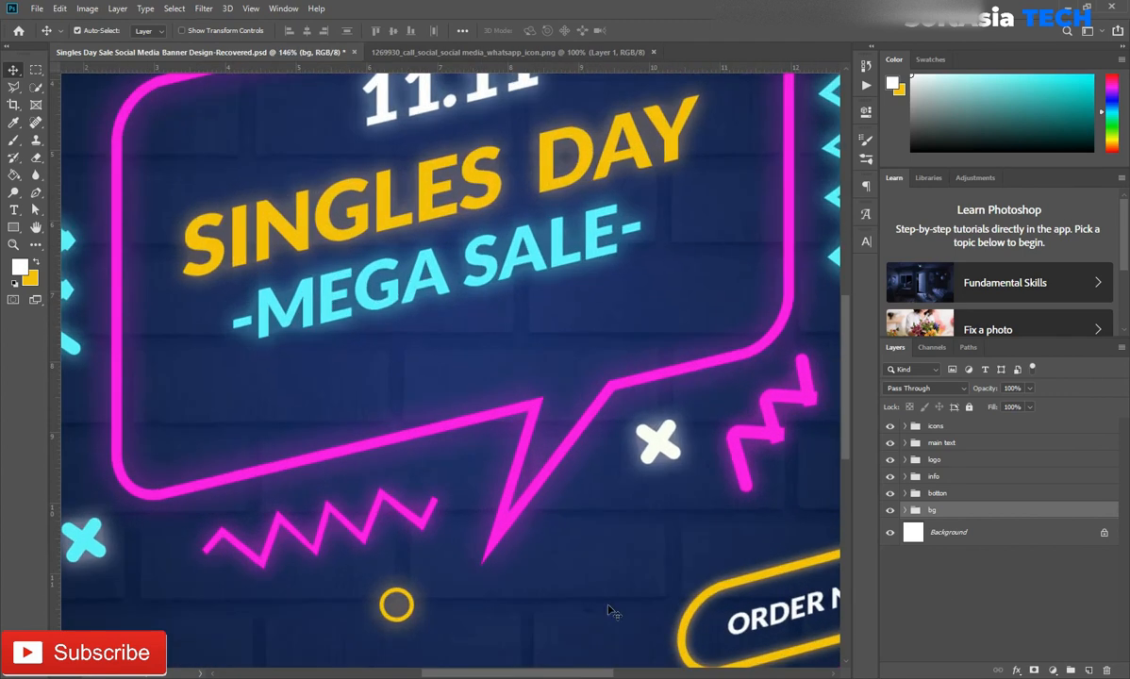
Add an outer glow to the website address text in the white sampled from the phone number text
{"action": "left_click_drag", "start_coordinate": [563, 662], "coordinate": [335, 413]}
{"action": "scroll", "coordinate": [532, 504], "scroll_direction": "up", "scroll_amount": 5}
{"action": "left_click", "coordinate": [527, 476]}
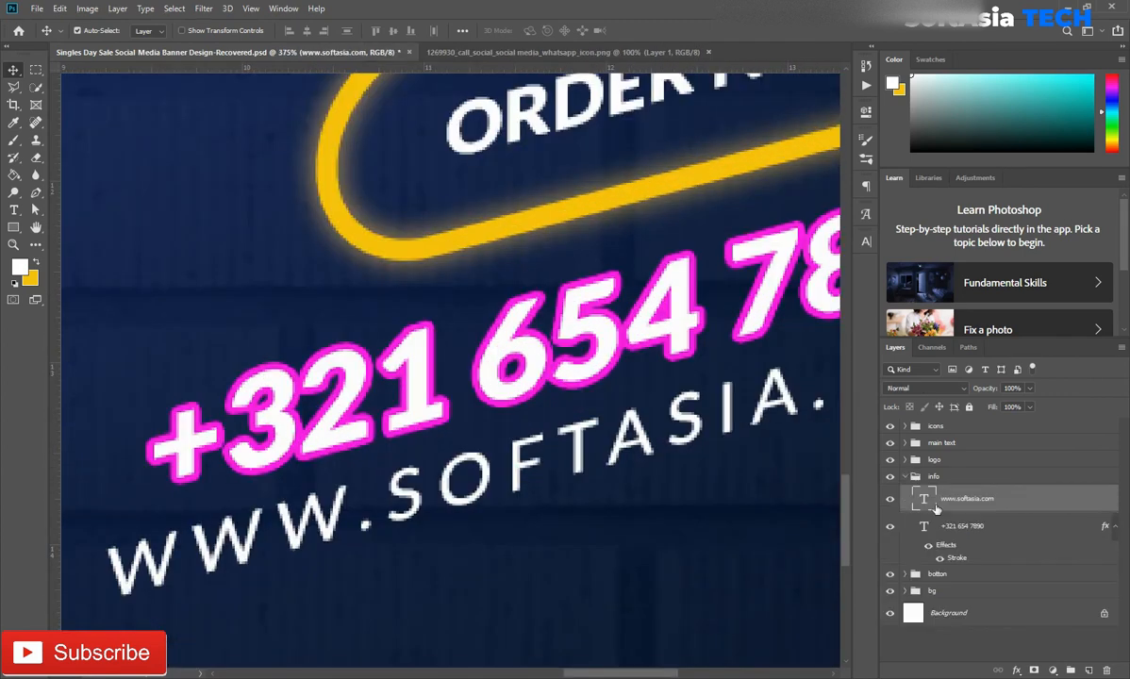
{"action": "double_click", "coordinate": [1083, 492]}
{"action": "left_click", "coordinate": [635, 520]}
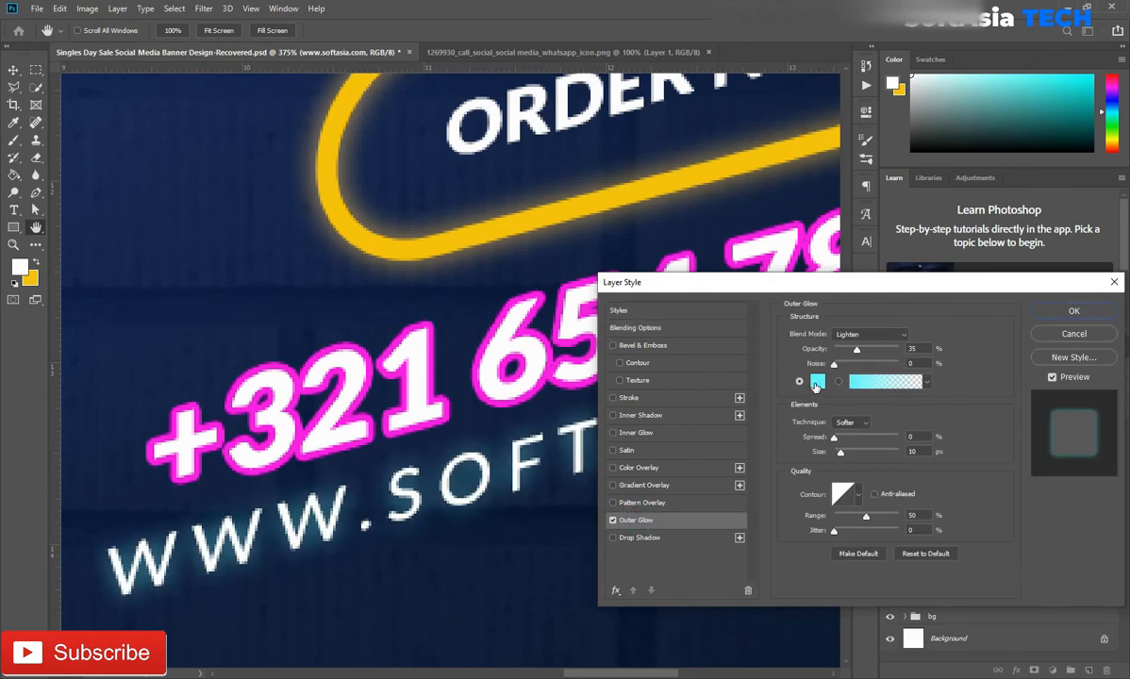
{"action": "left_click", "coordinate": [817, 382]}
{"action": "left_click", "coordinate": [497, 332]}
{"action": "left_click", "coordinate": [1064, 436]}
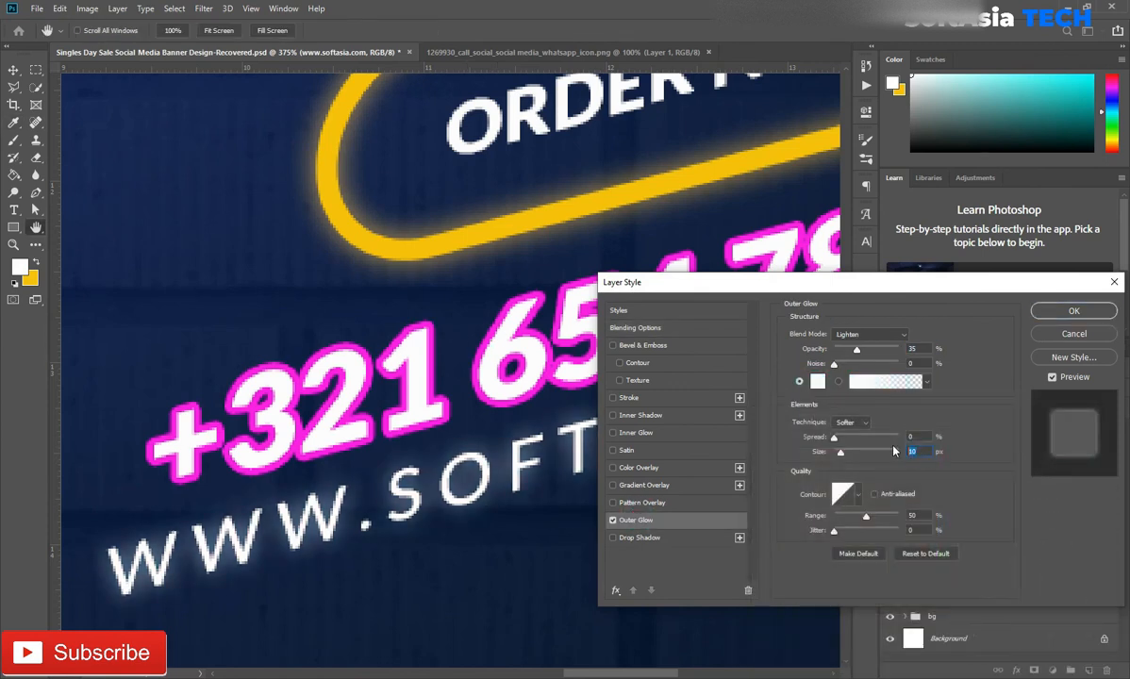
{"action": "left_click", "coordinate": [1073, 309]}
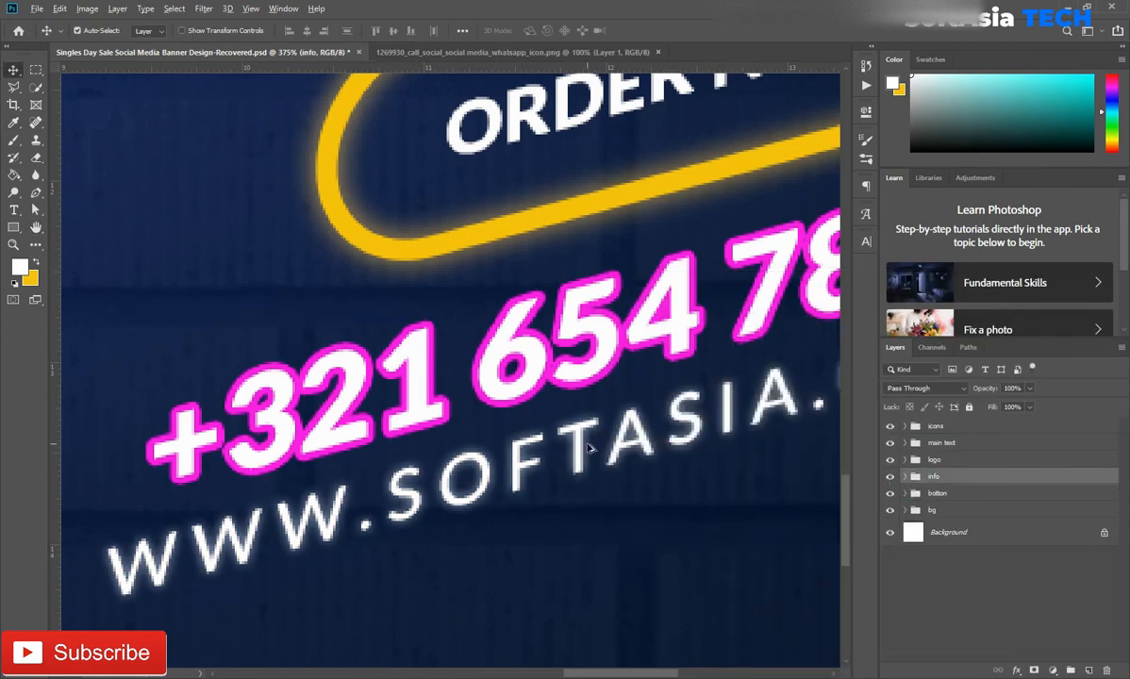
{"action": "scroll", "coordinate": [590, 449], "scroll_direction": "down", "scroll_amount": 10}
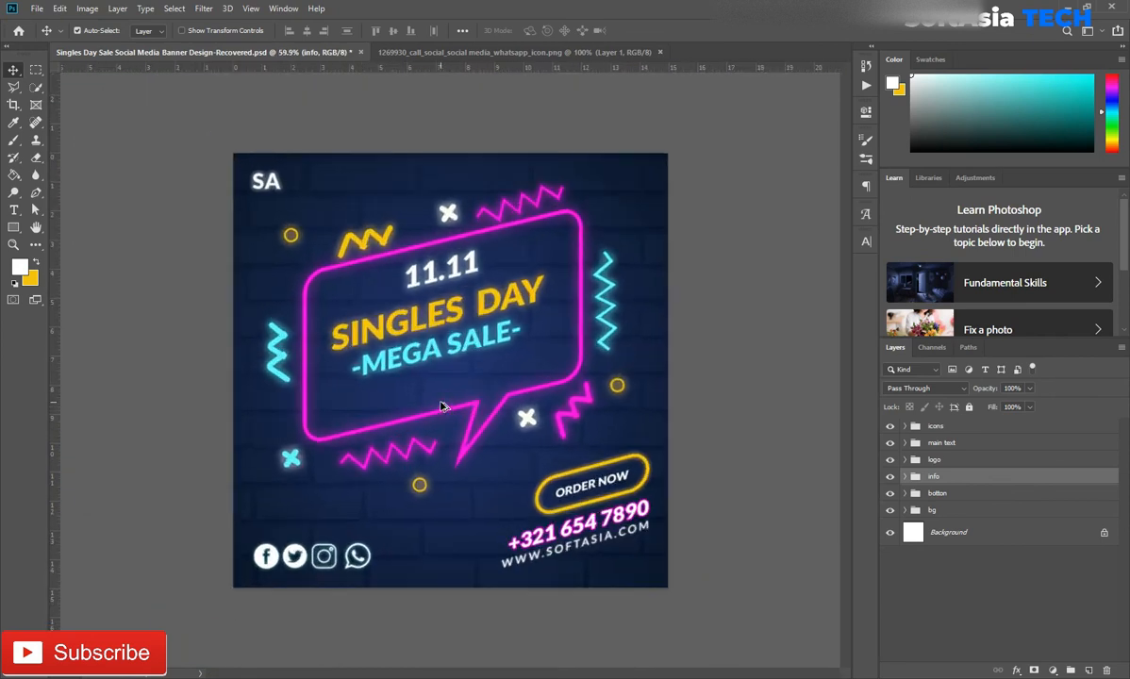
{"action": "scroll", "coordinate": [438, 411], "scroll_direction": "up", "scroll_amount": 1}
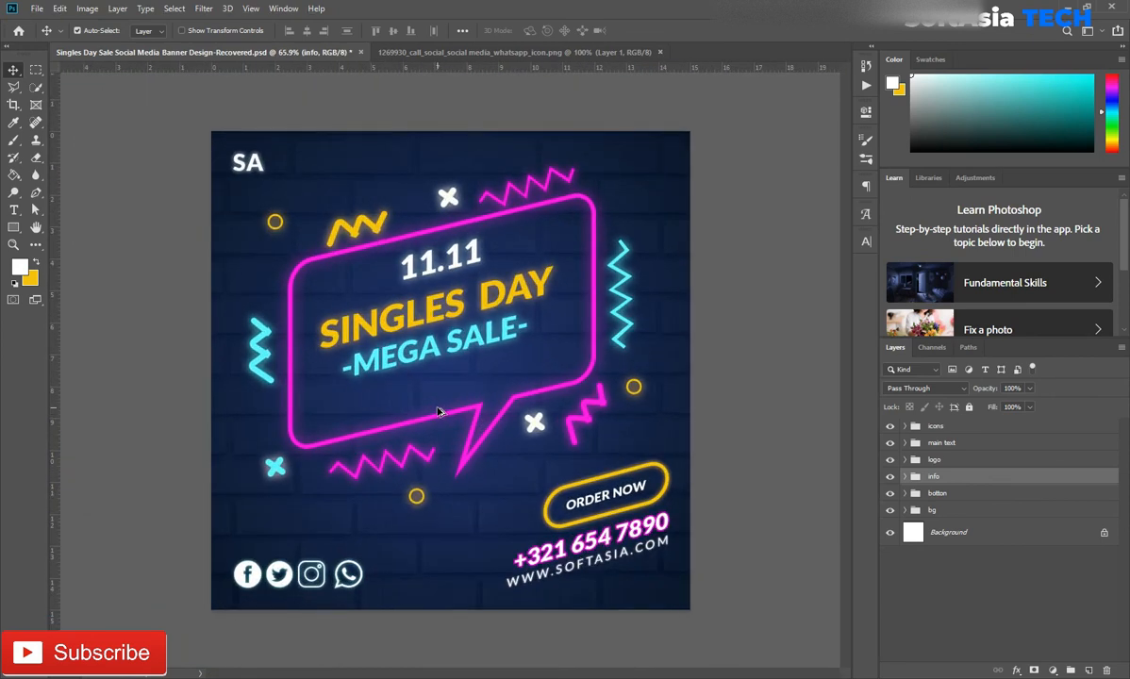